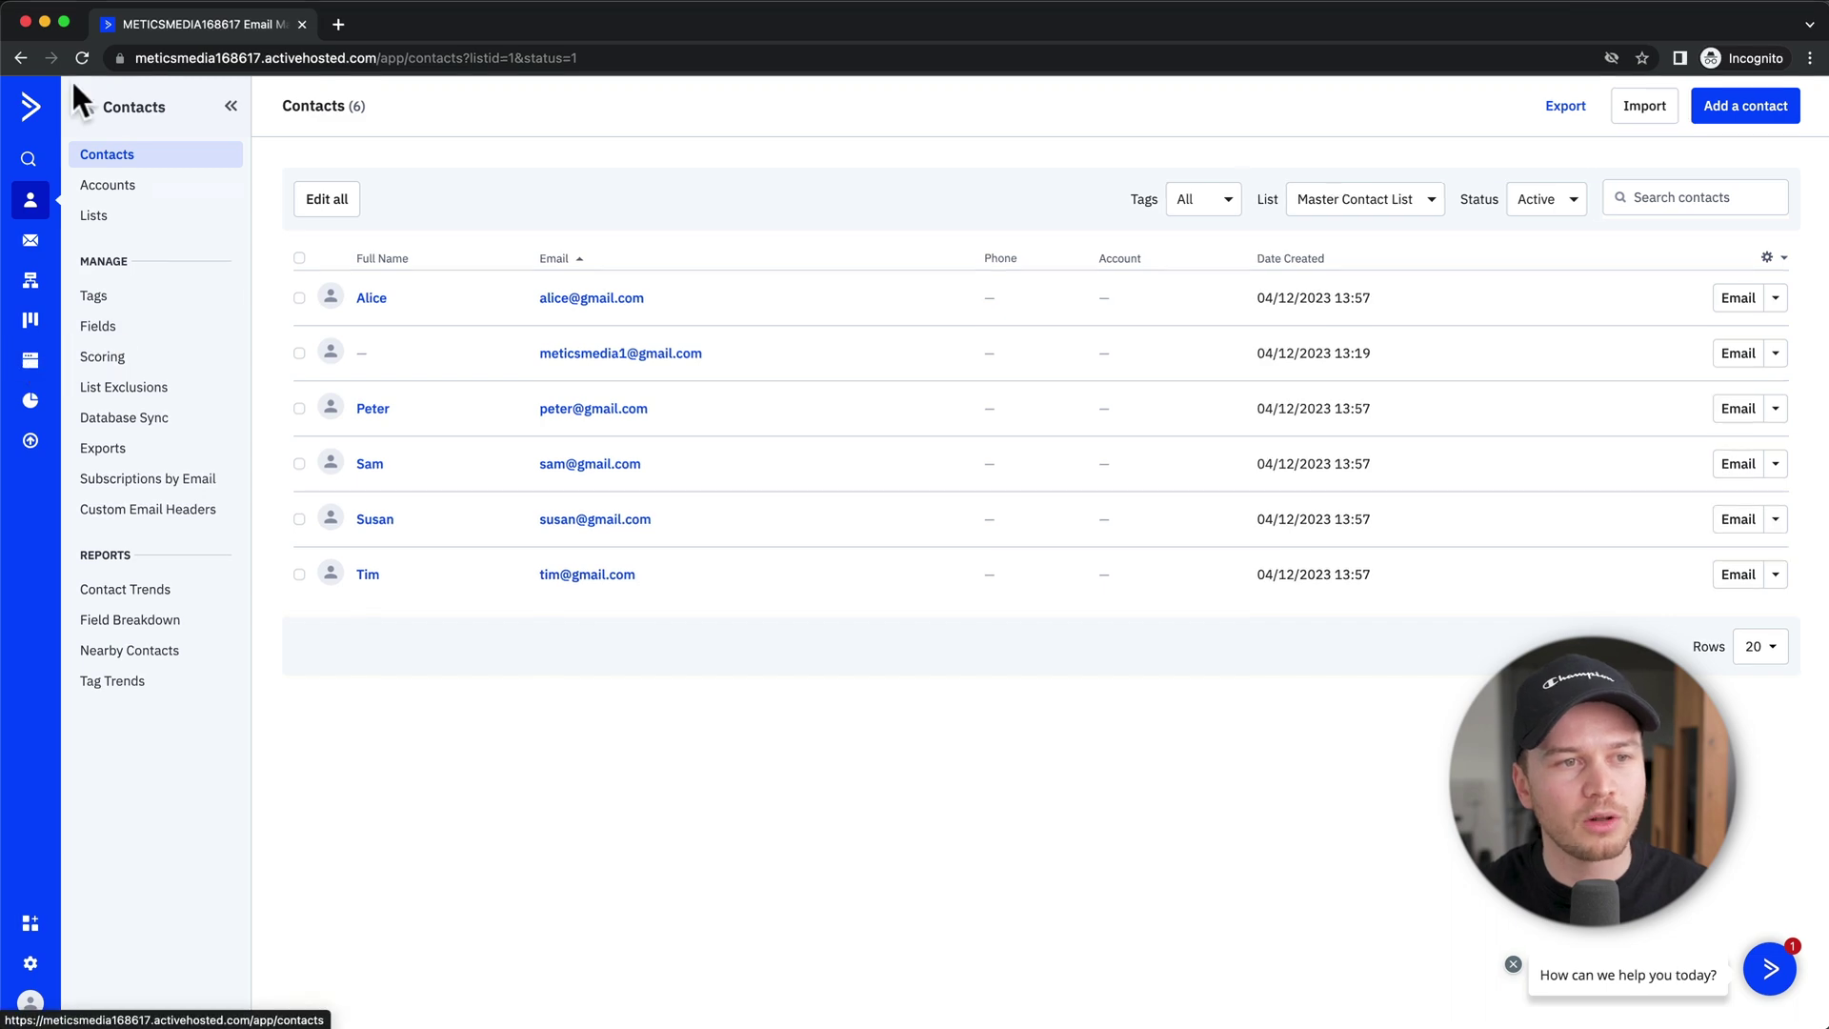
Go from the ActiveCampaign Dashboard to the Website section's Forms page
{"action": "left_click", "coordinate": [34, 120]}
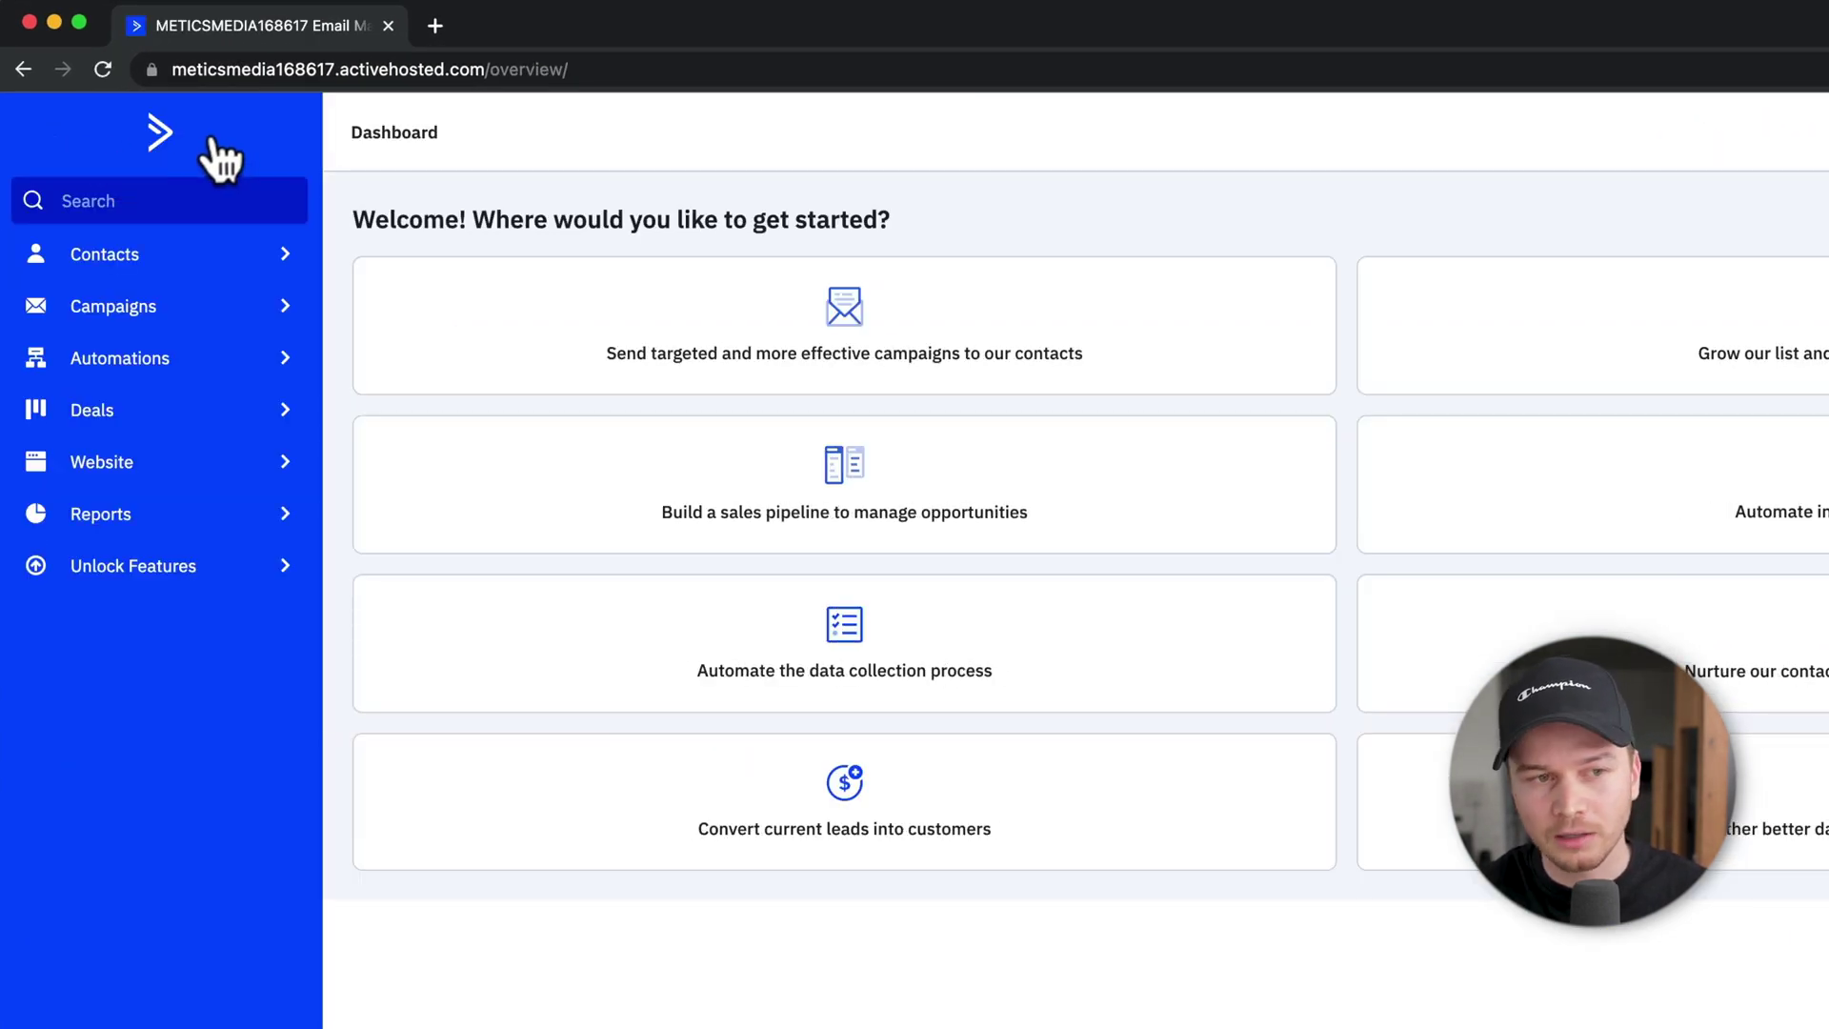
{"action": "left_click", "coordinate": [132, 467]}
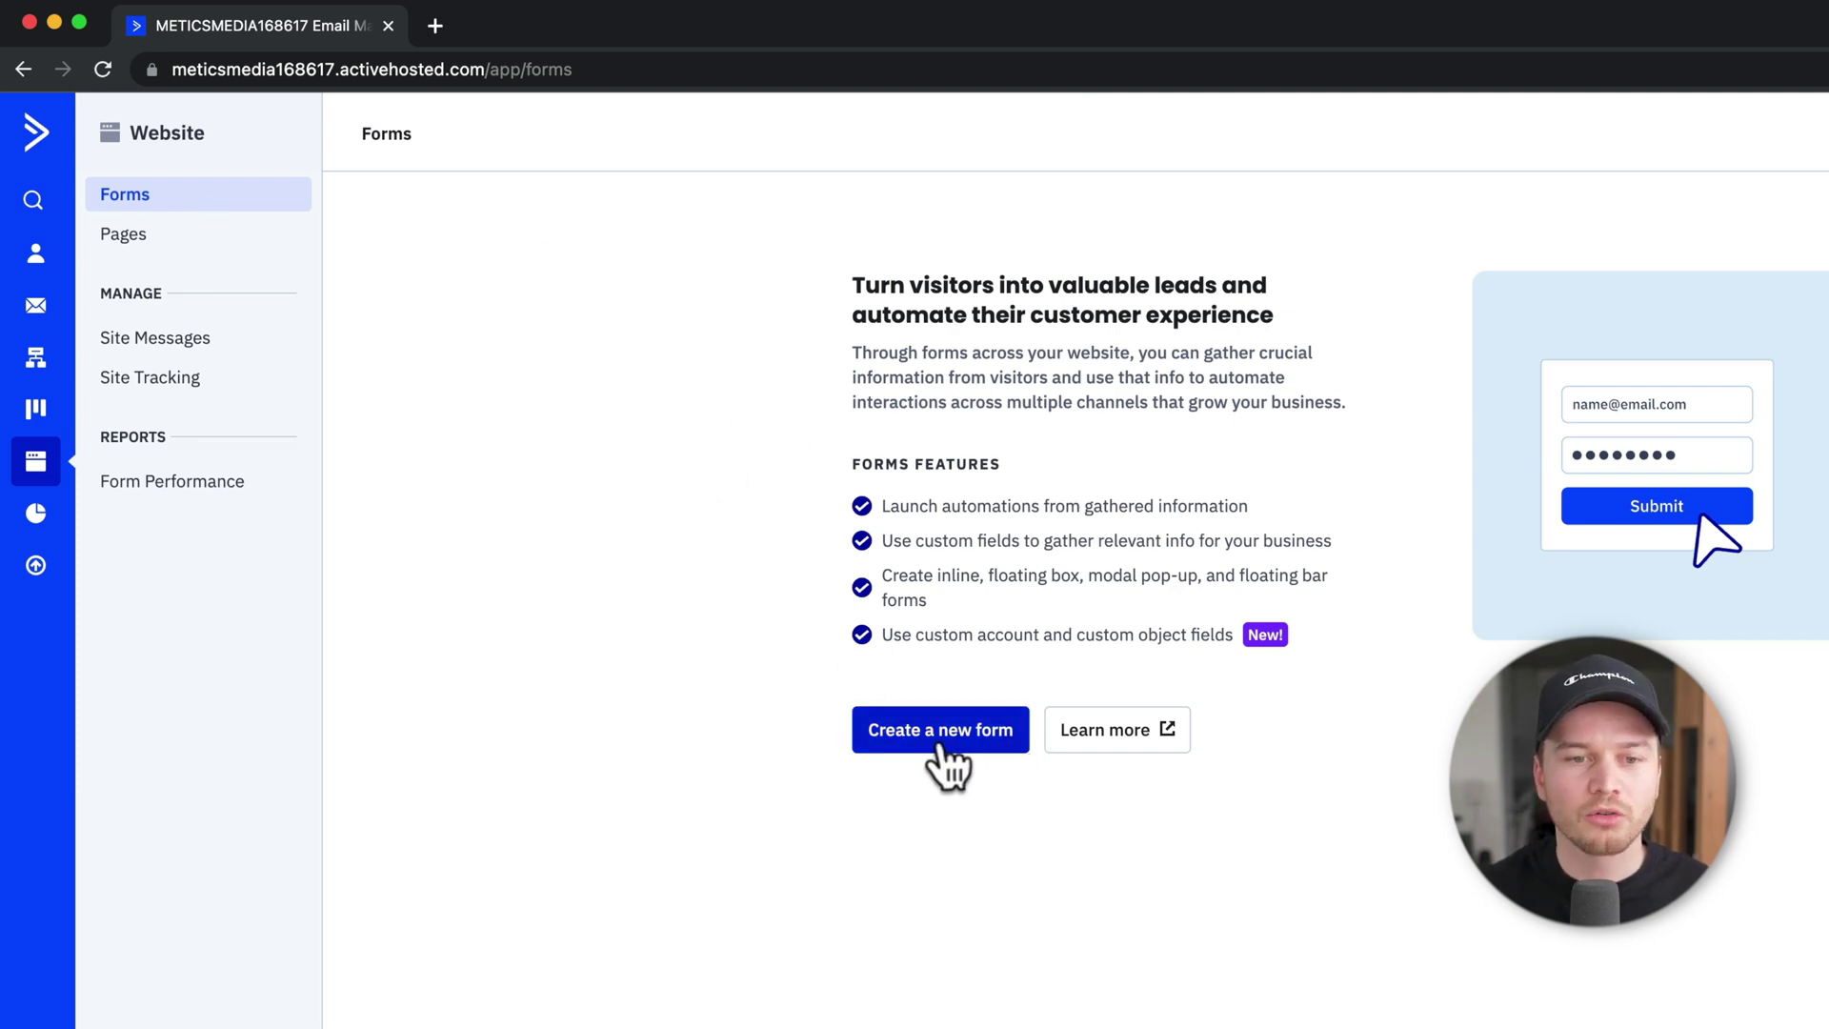
Create the inline form 'Default Signup Form' subscribing contacts to the Master Contact List
{"action": "left_click", "coordinate": [1005, 745]}
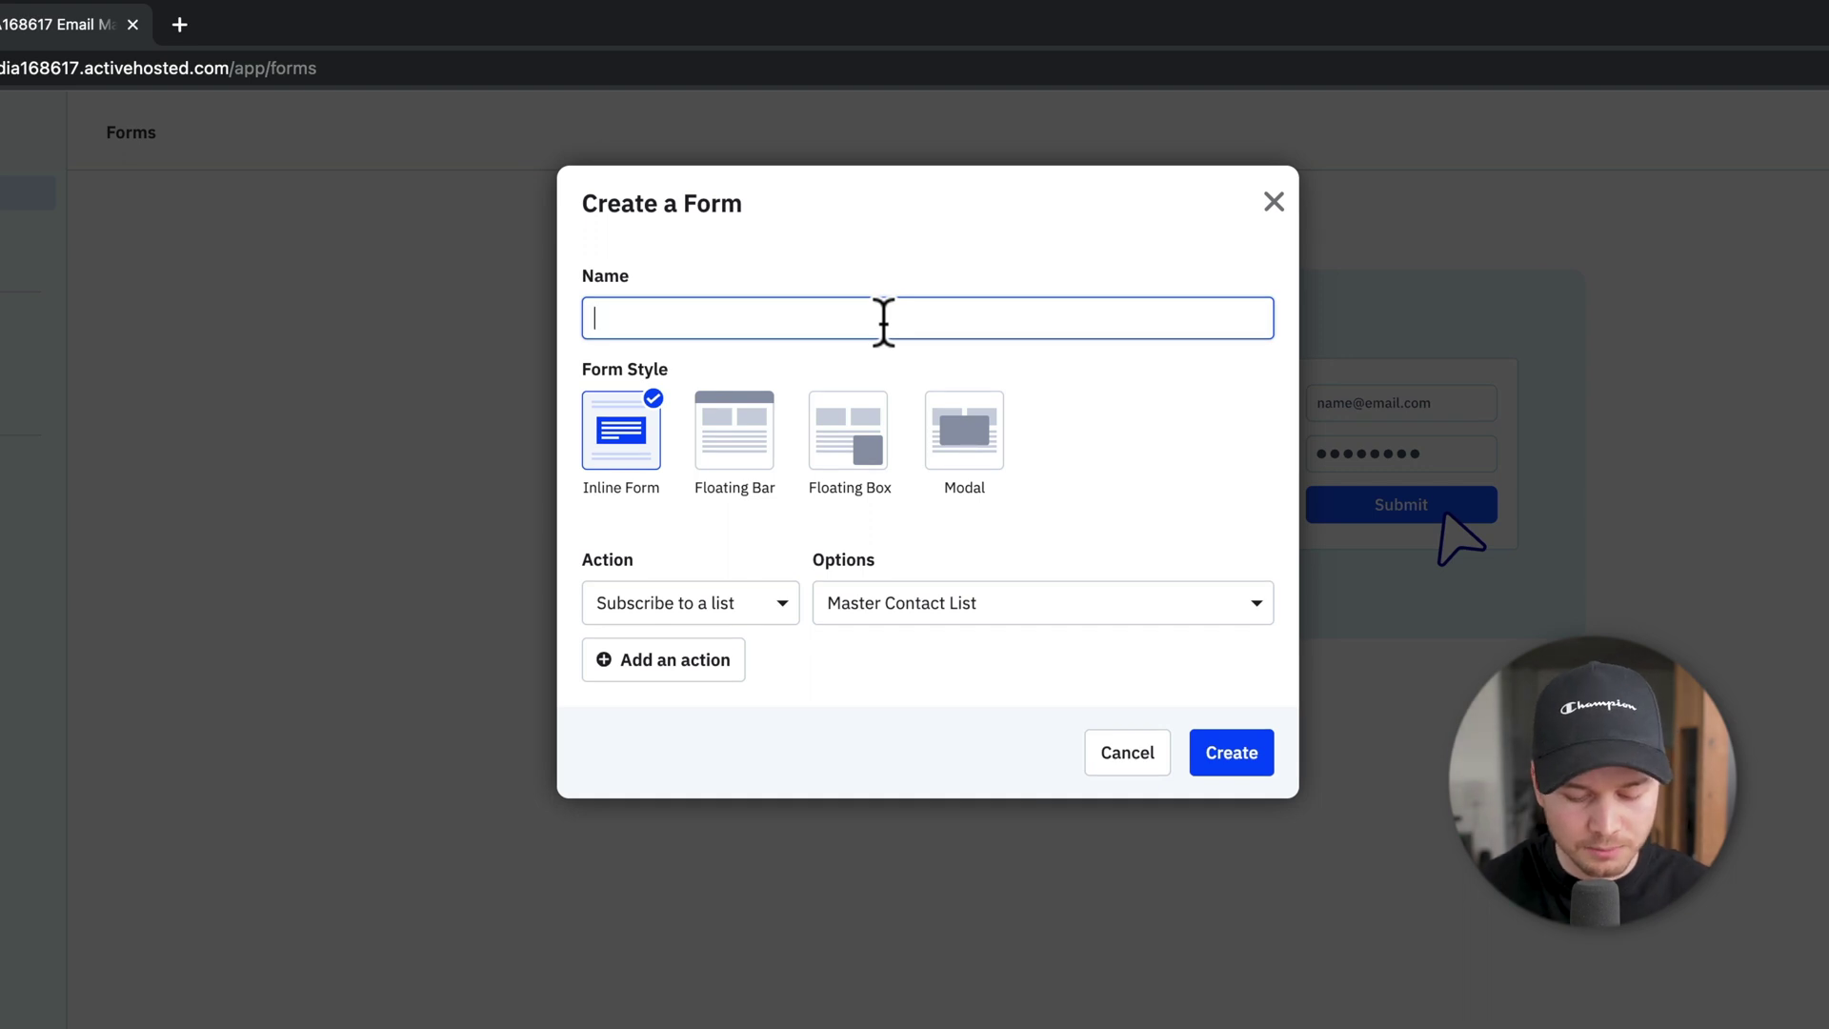
{"action": "type", "text": "Default Signup Form"}
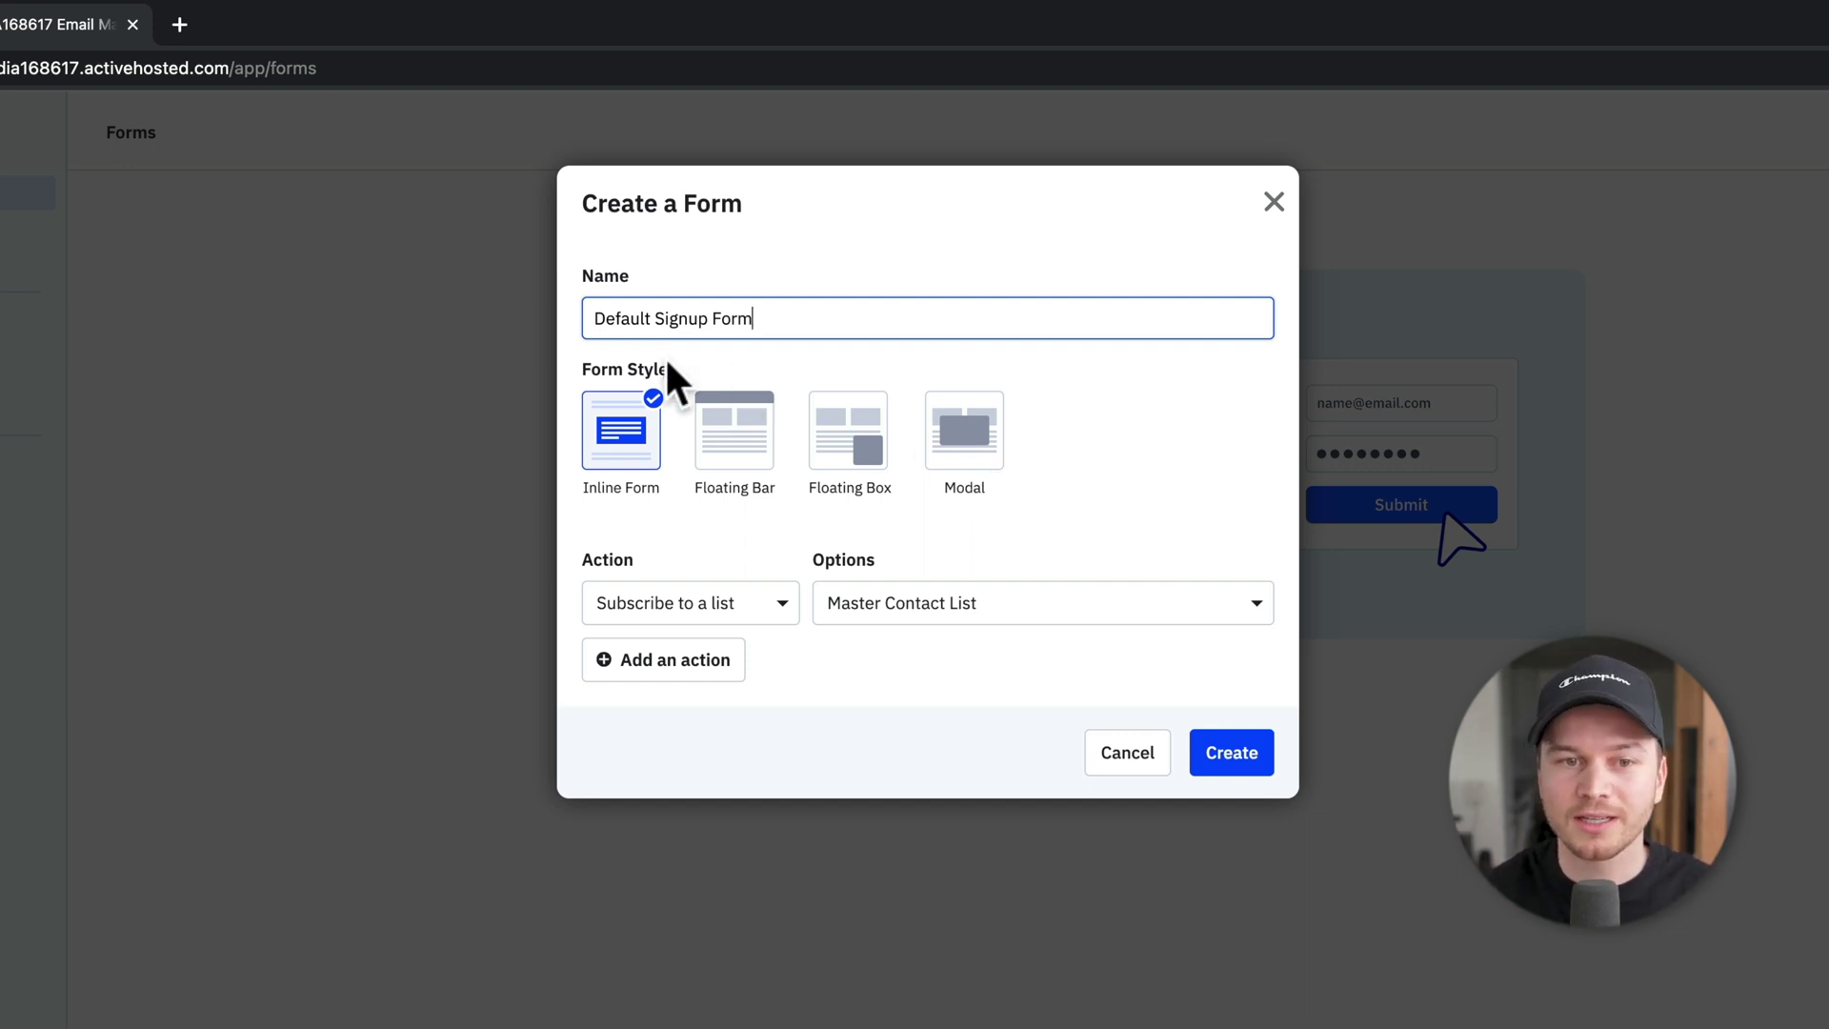
{"action": "left_click", "coordinate": [638, 446]}
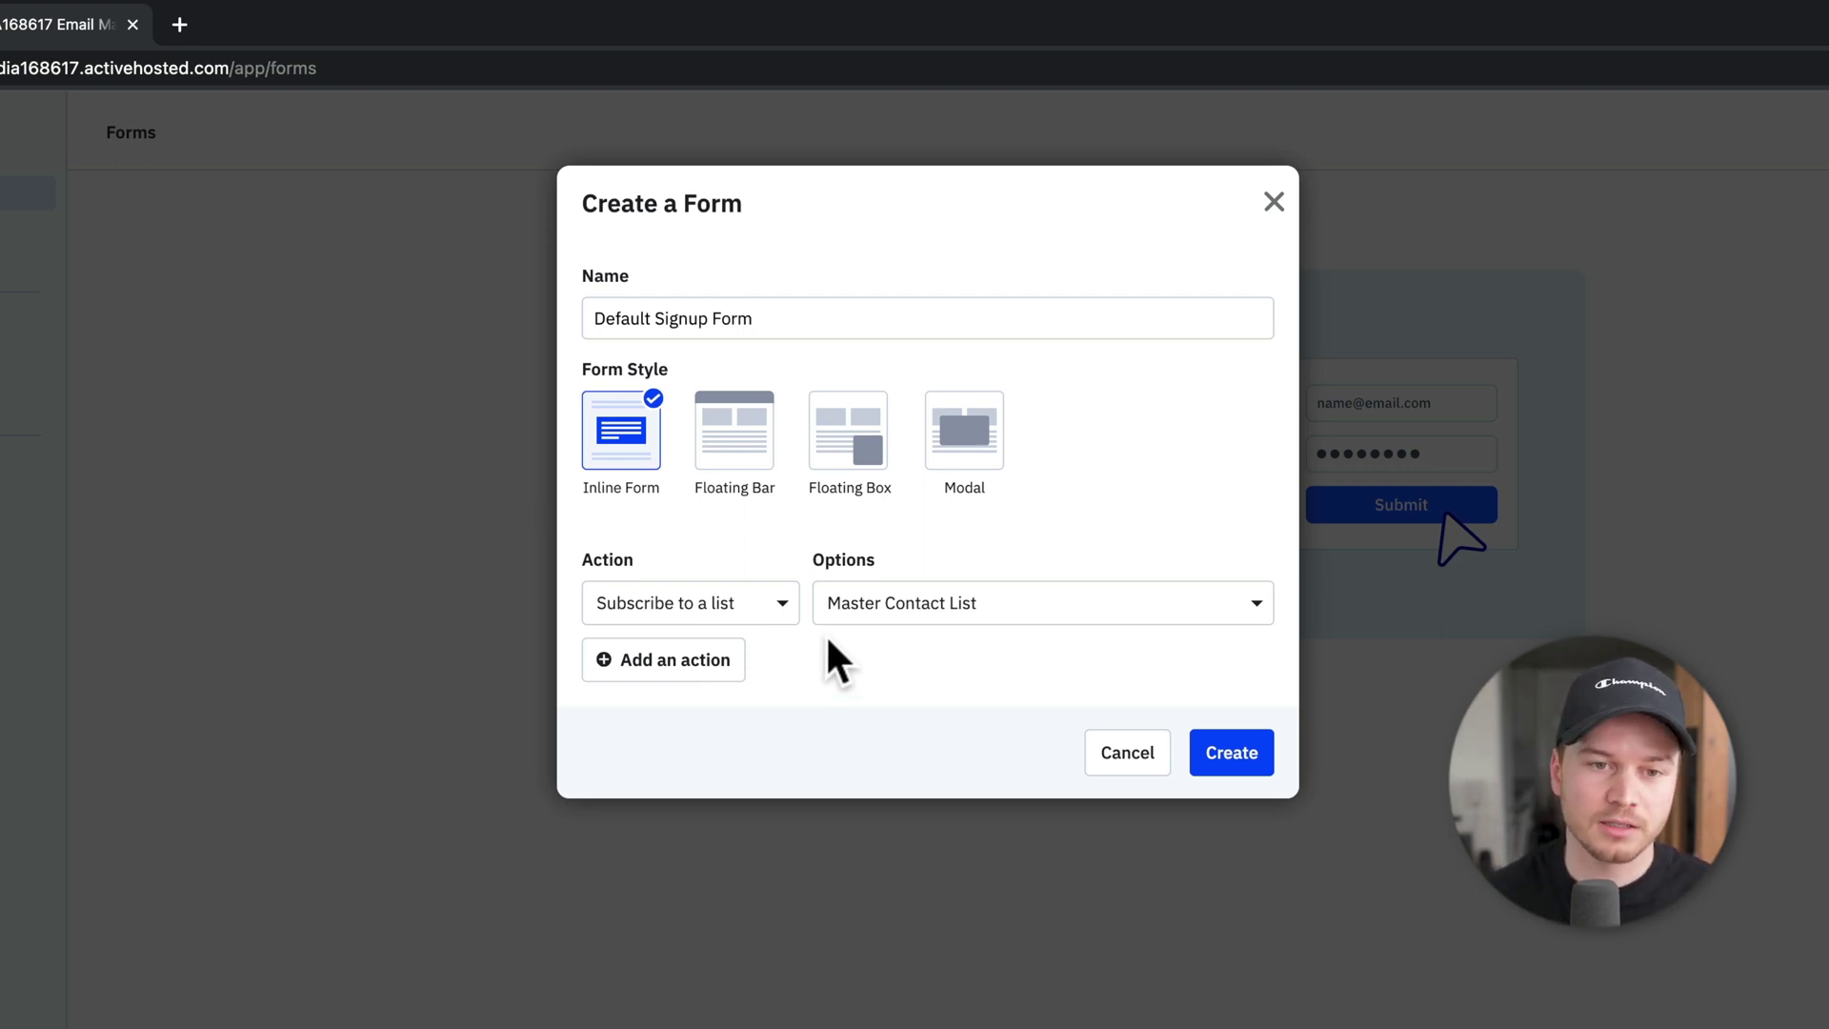
{"action": "left_click", "coordinate": [943, 610]}
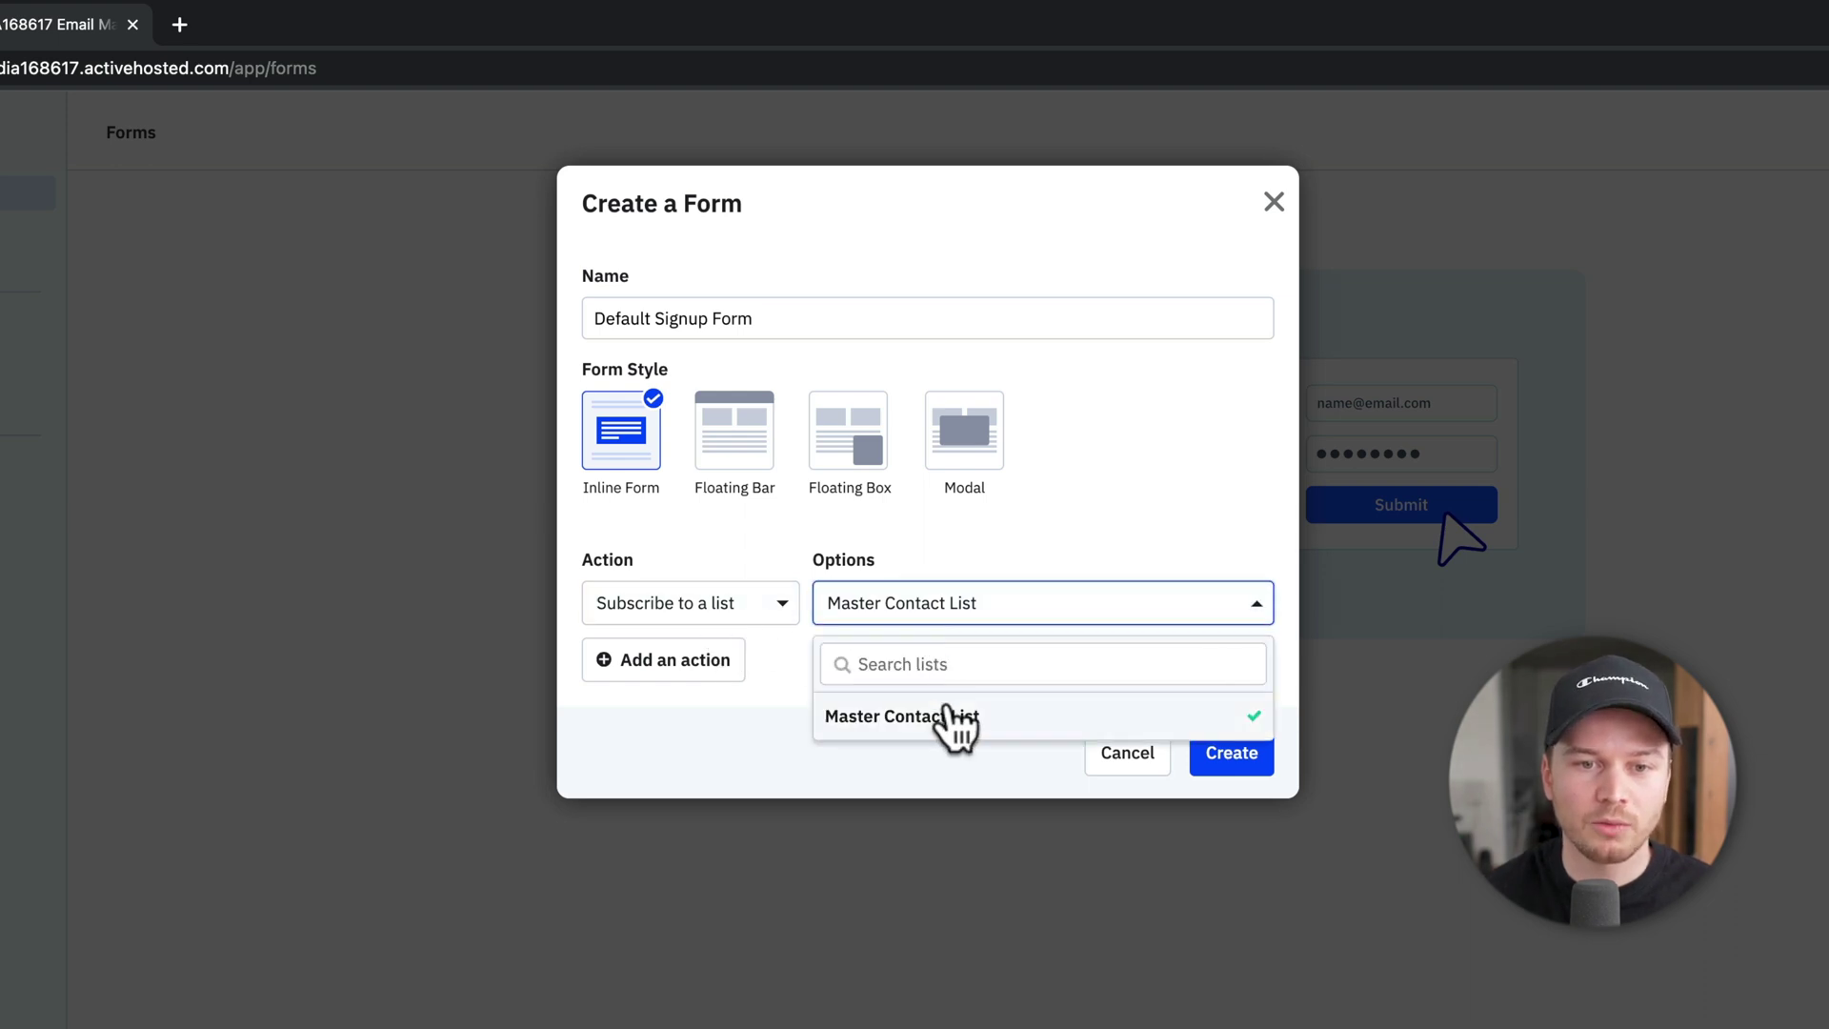
{"action": "left_click", "coordinate": [950, 716]}
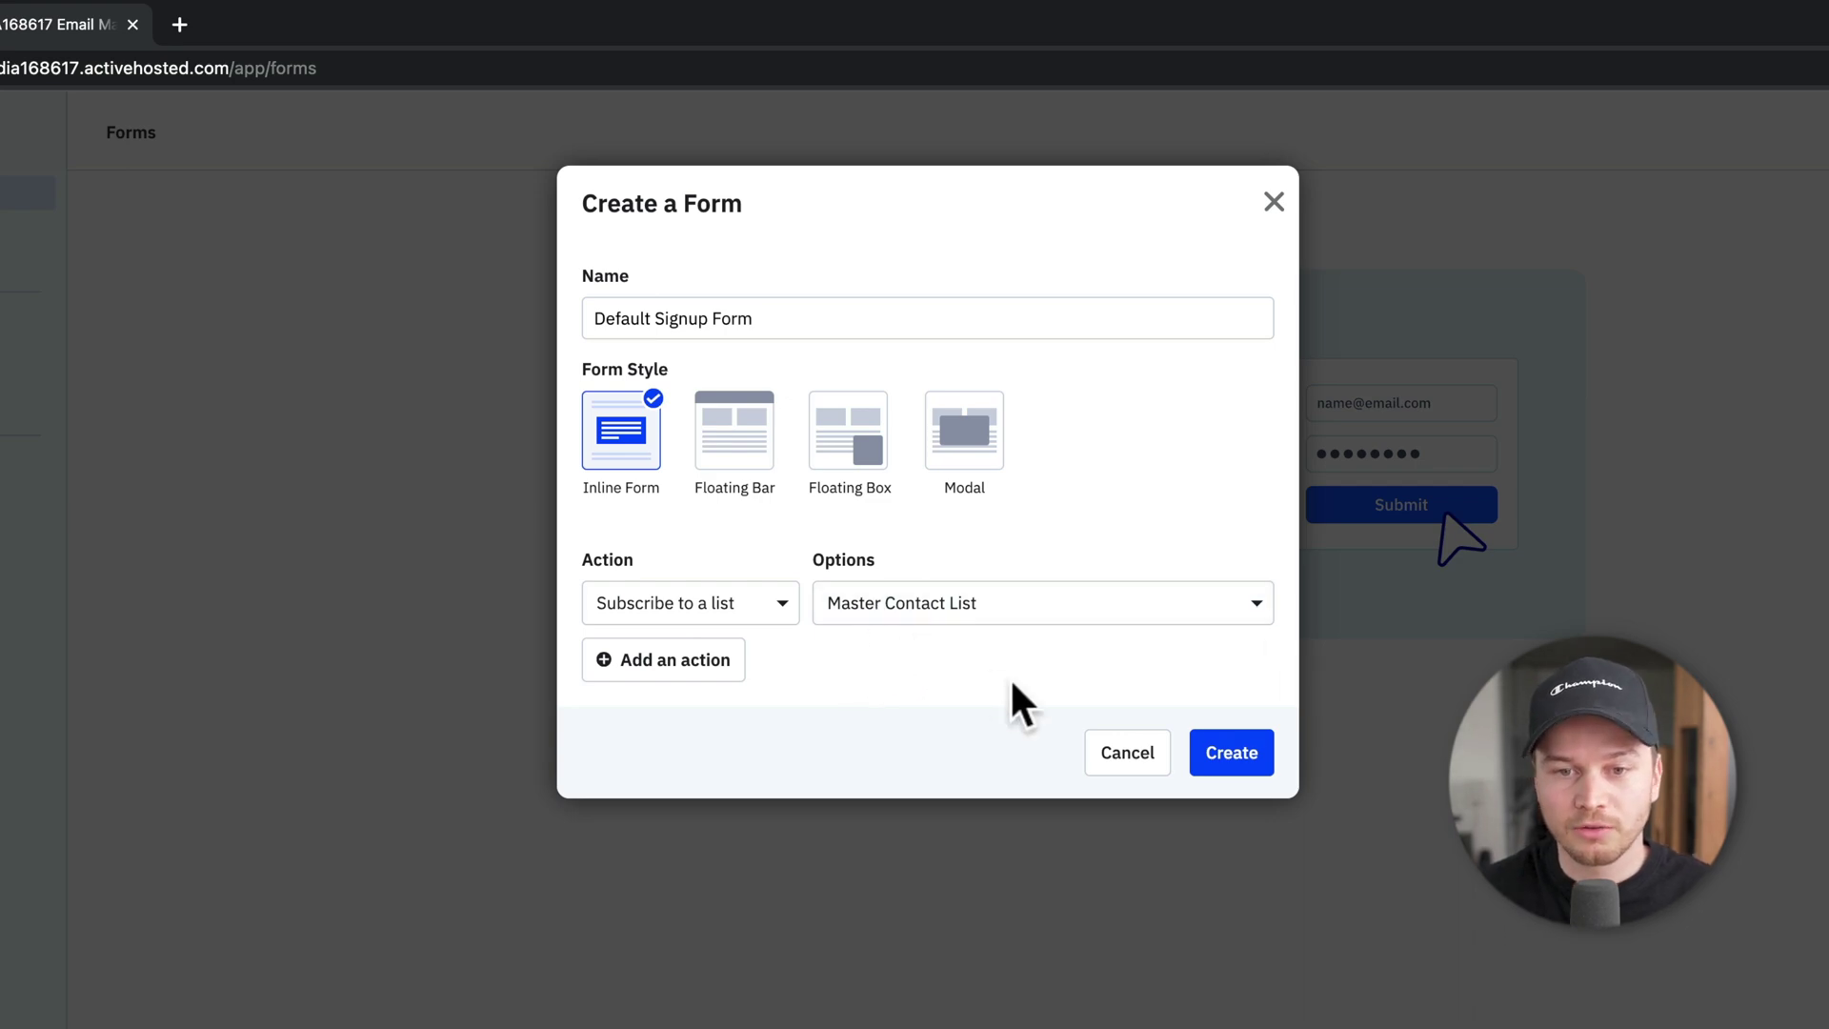
{"action": "left_click", "coordinate": [1240, 757]}
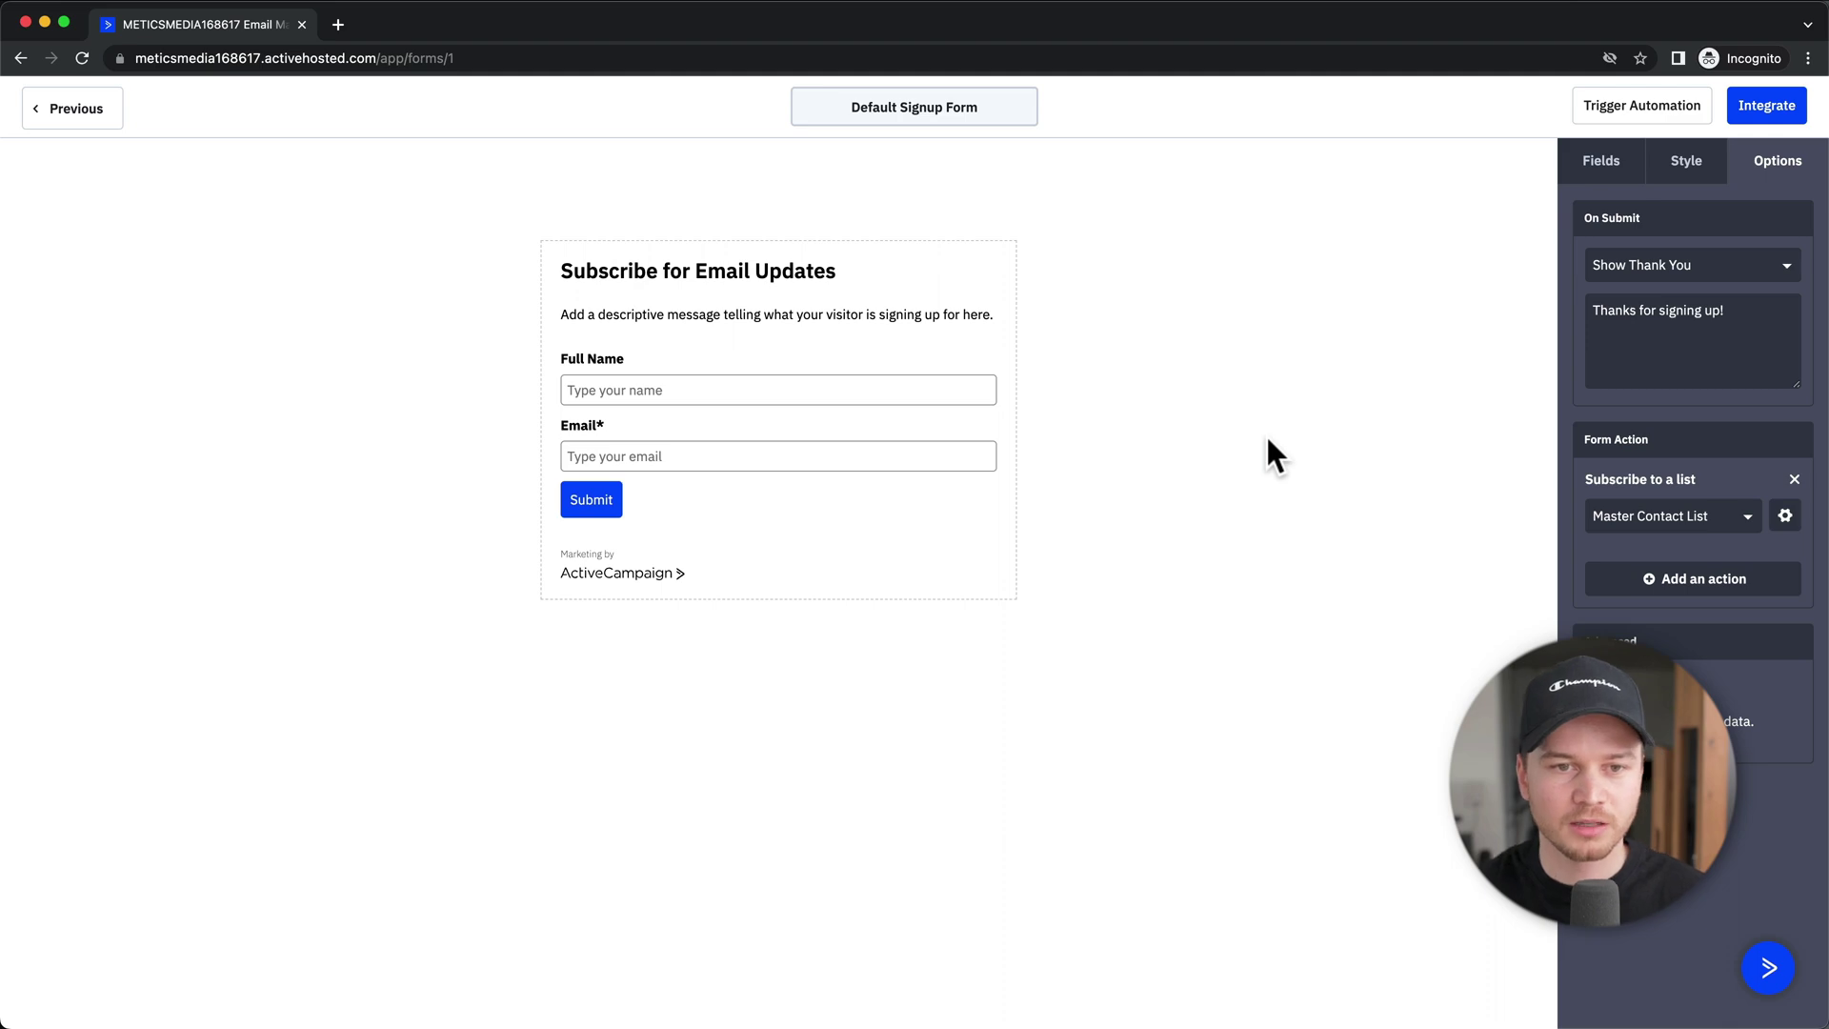
{"action": "left_click", "coordinate": [1581, 170]}
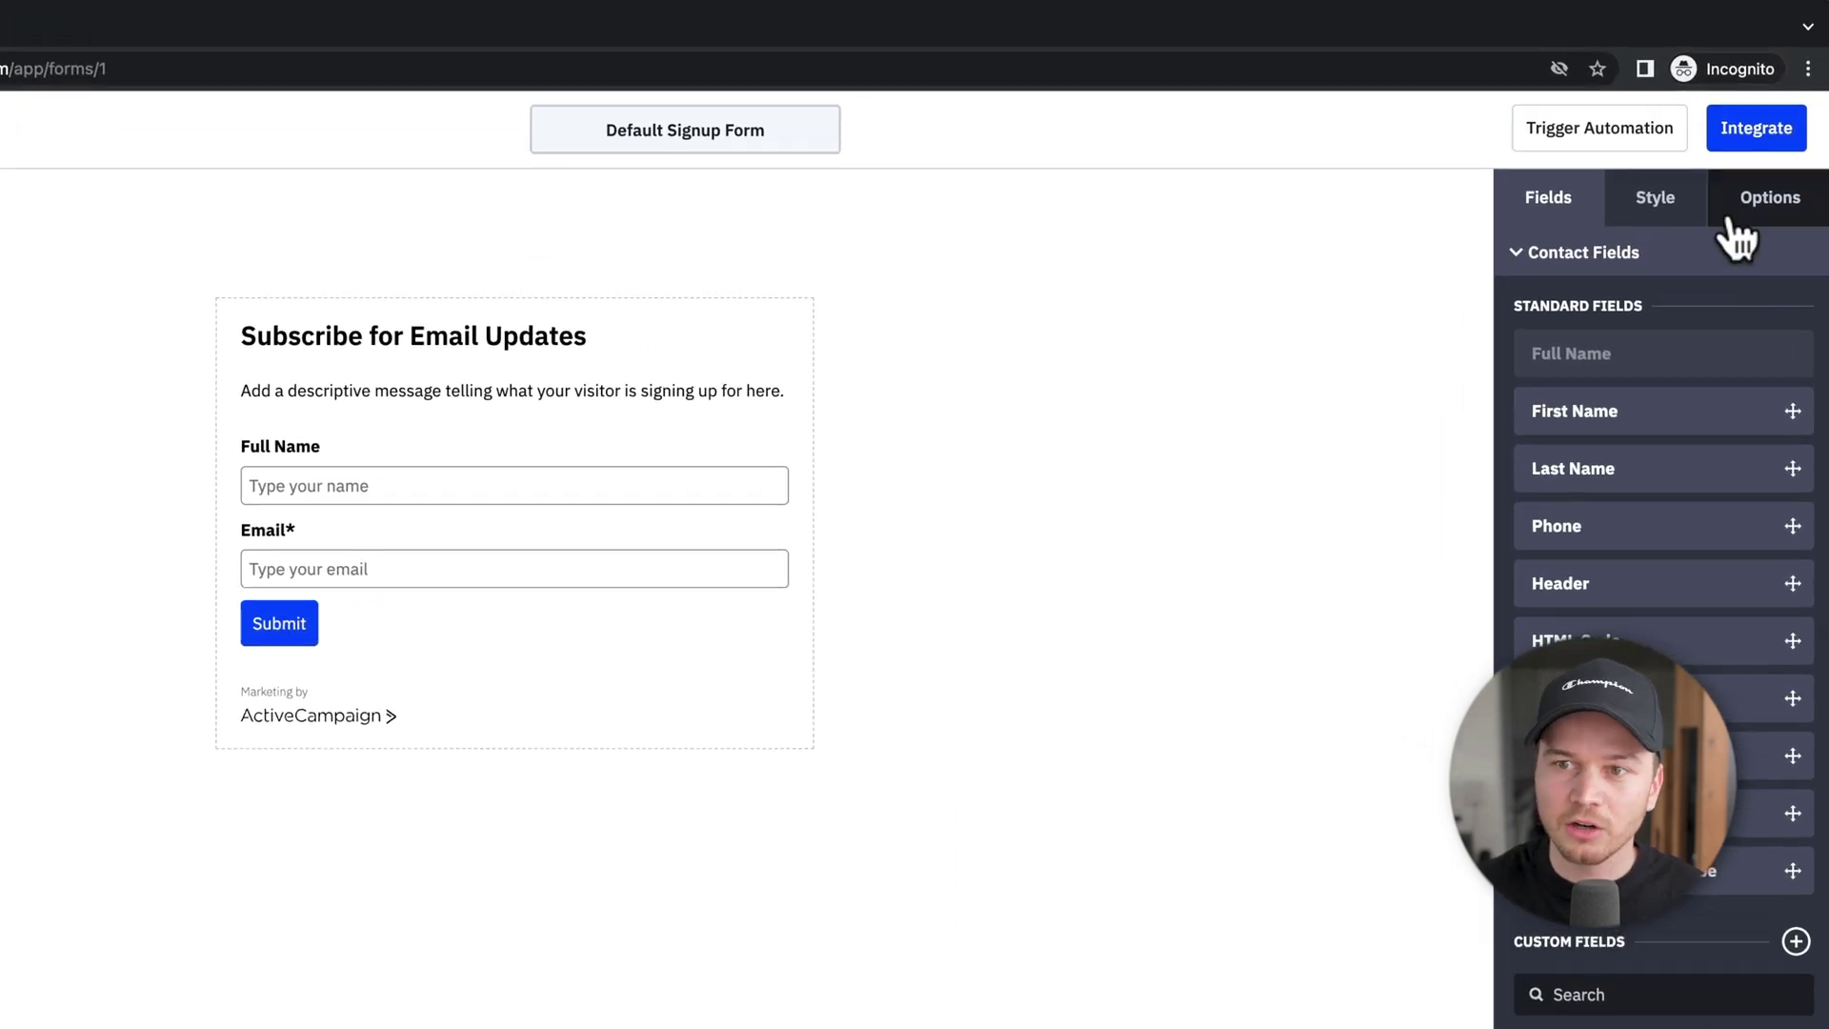
{"action": "left_click", "coordinate": [1772, 221]}
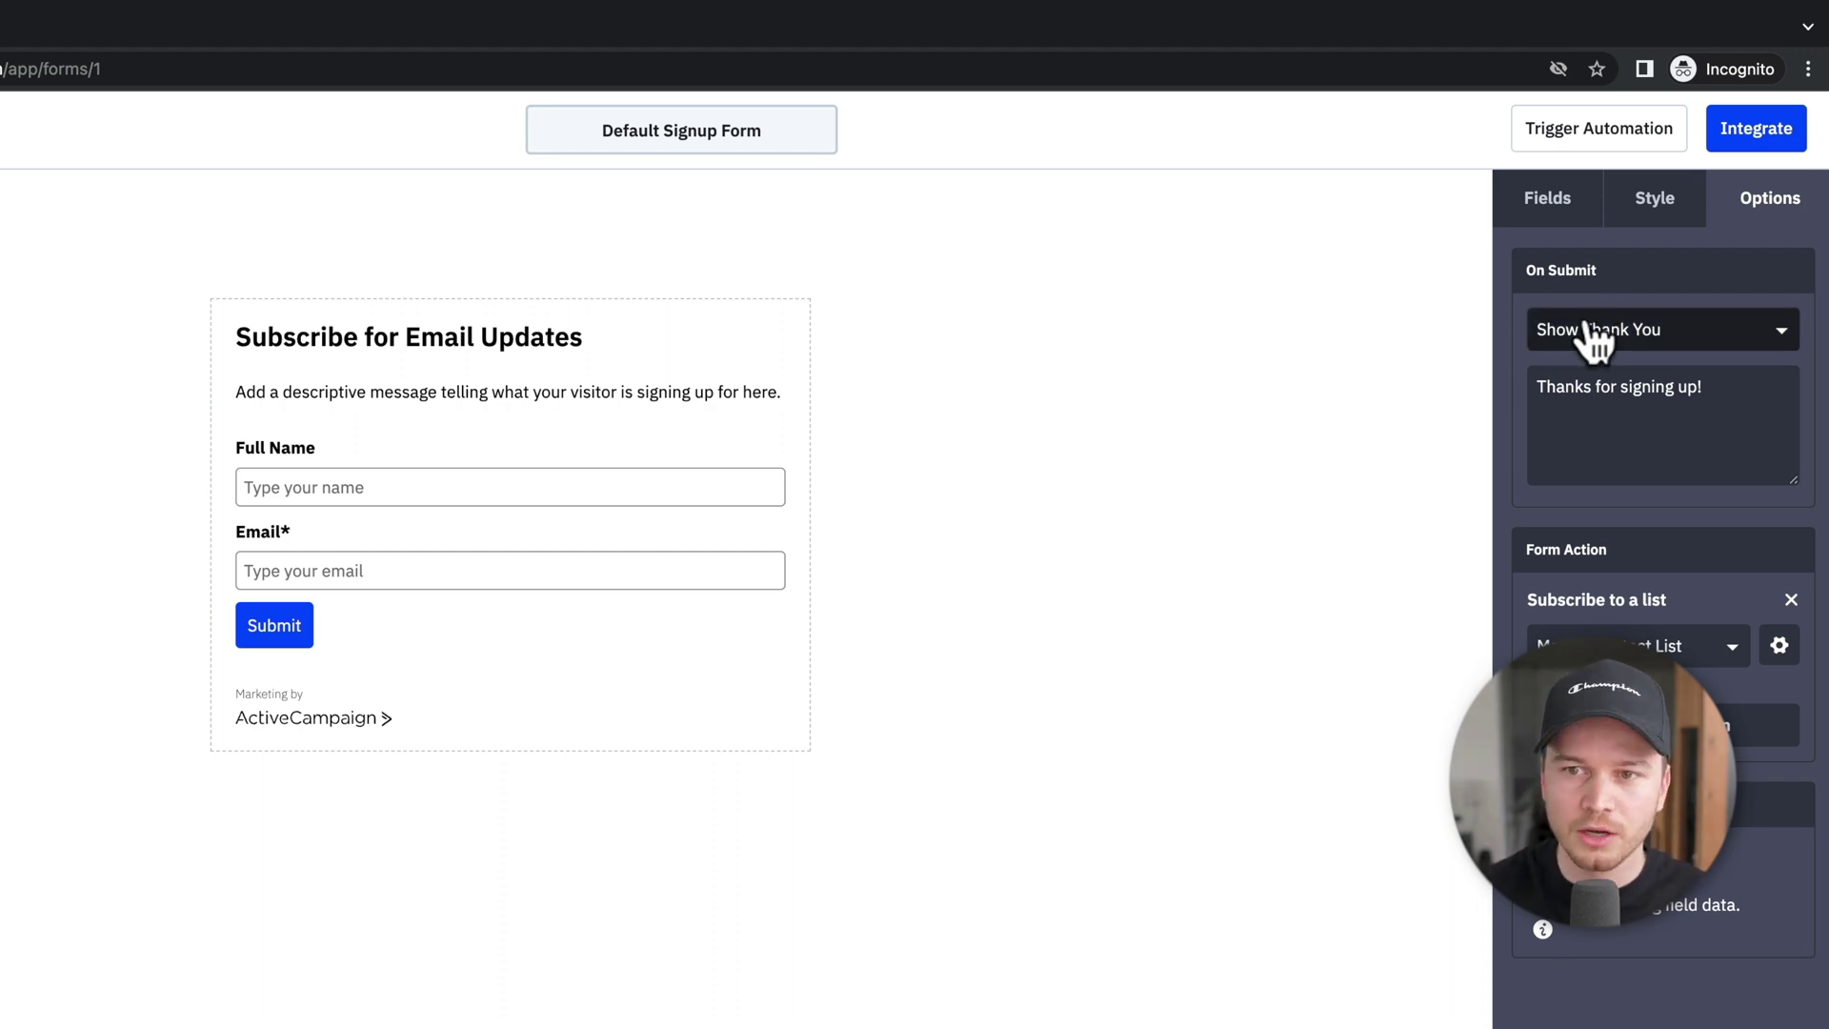
{"action": "left_click", "coordinate": [1627, 393]}
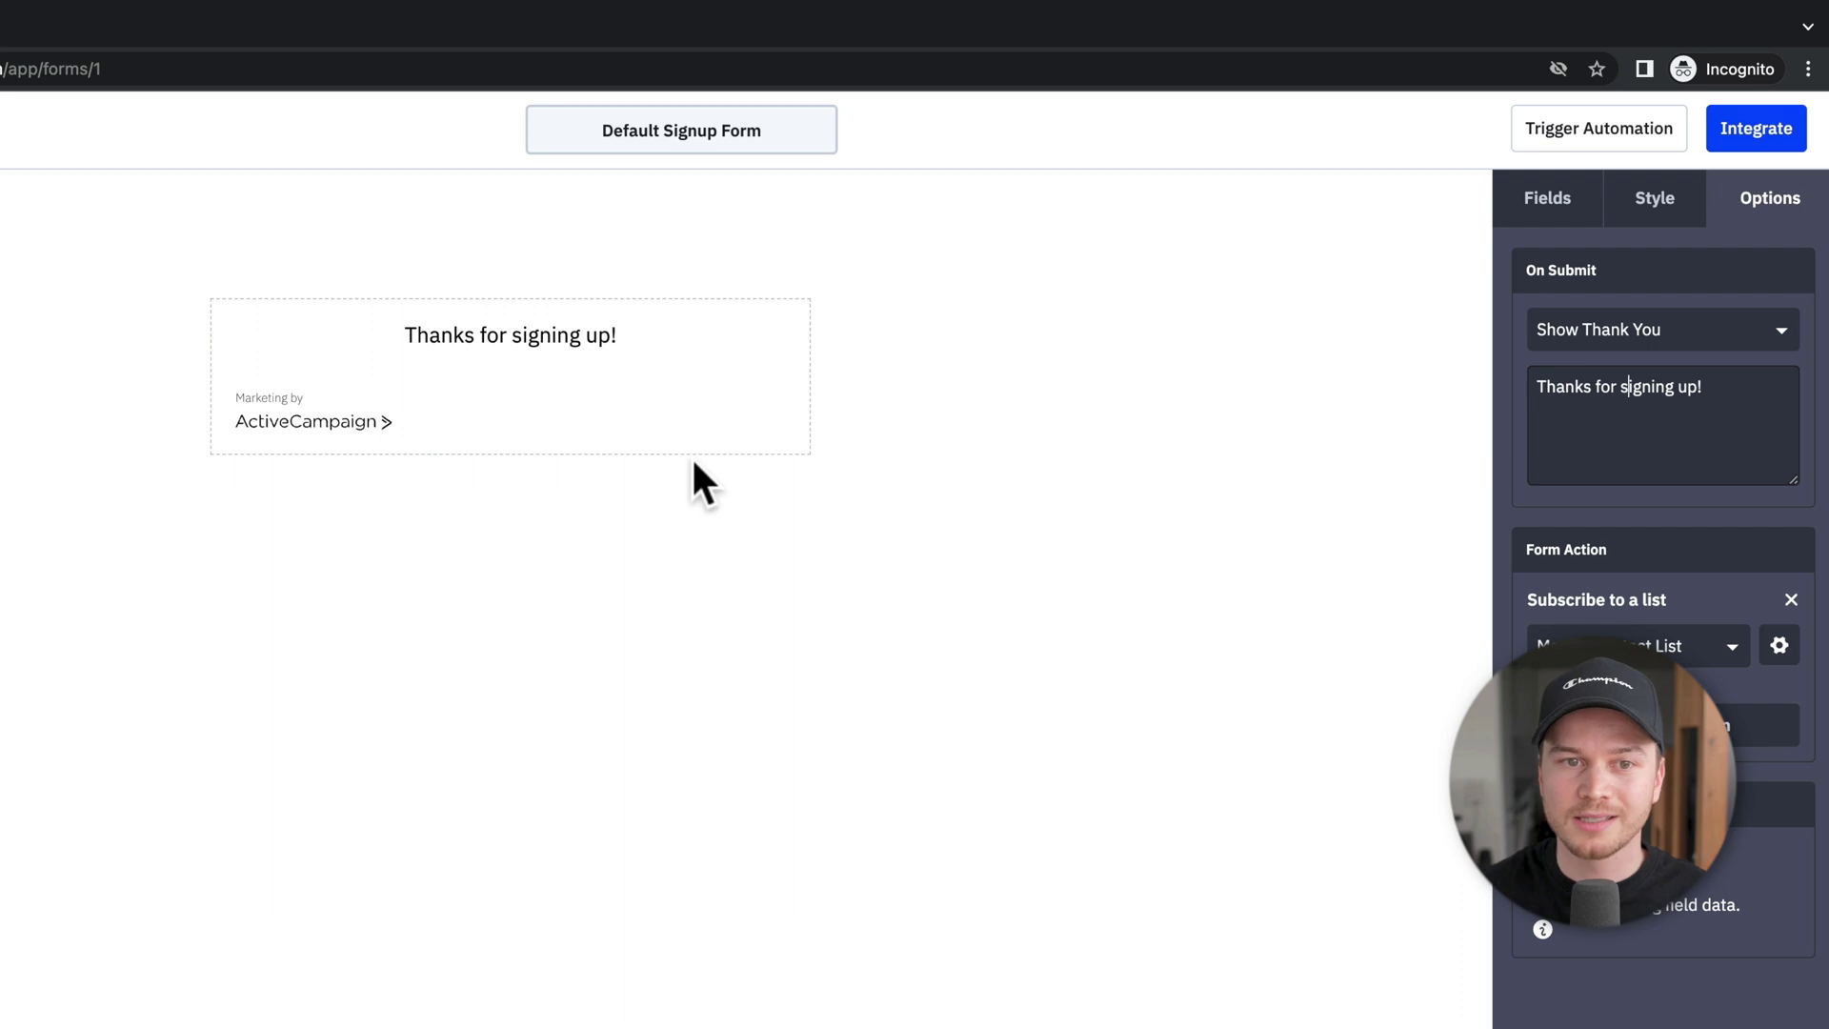
{"action": "left_click", "coordinate": [407, 335]}
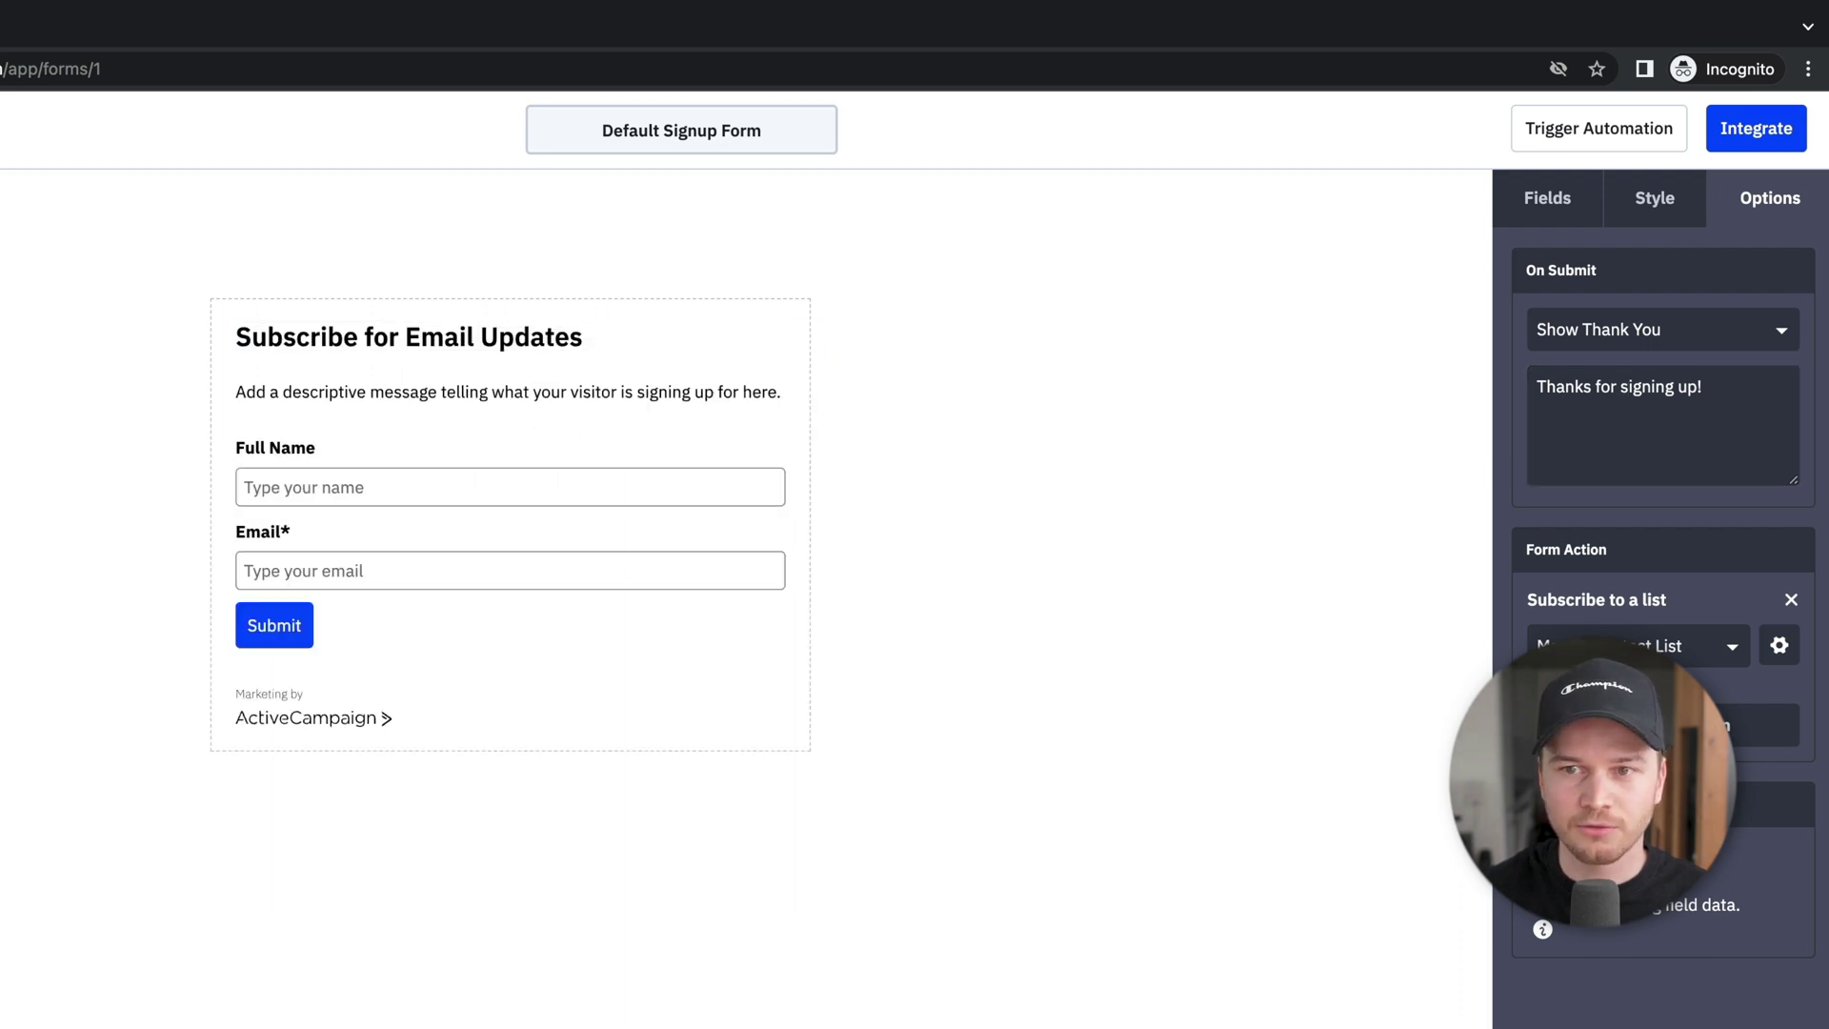
{"action": "left_click", "coordinate": [1652, 391]}
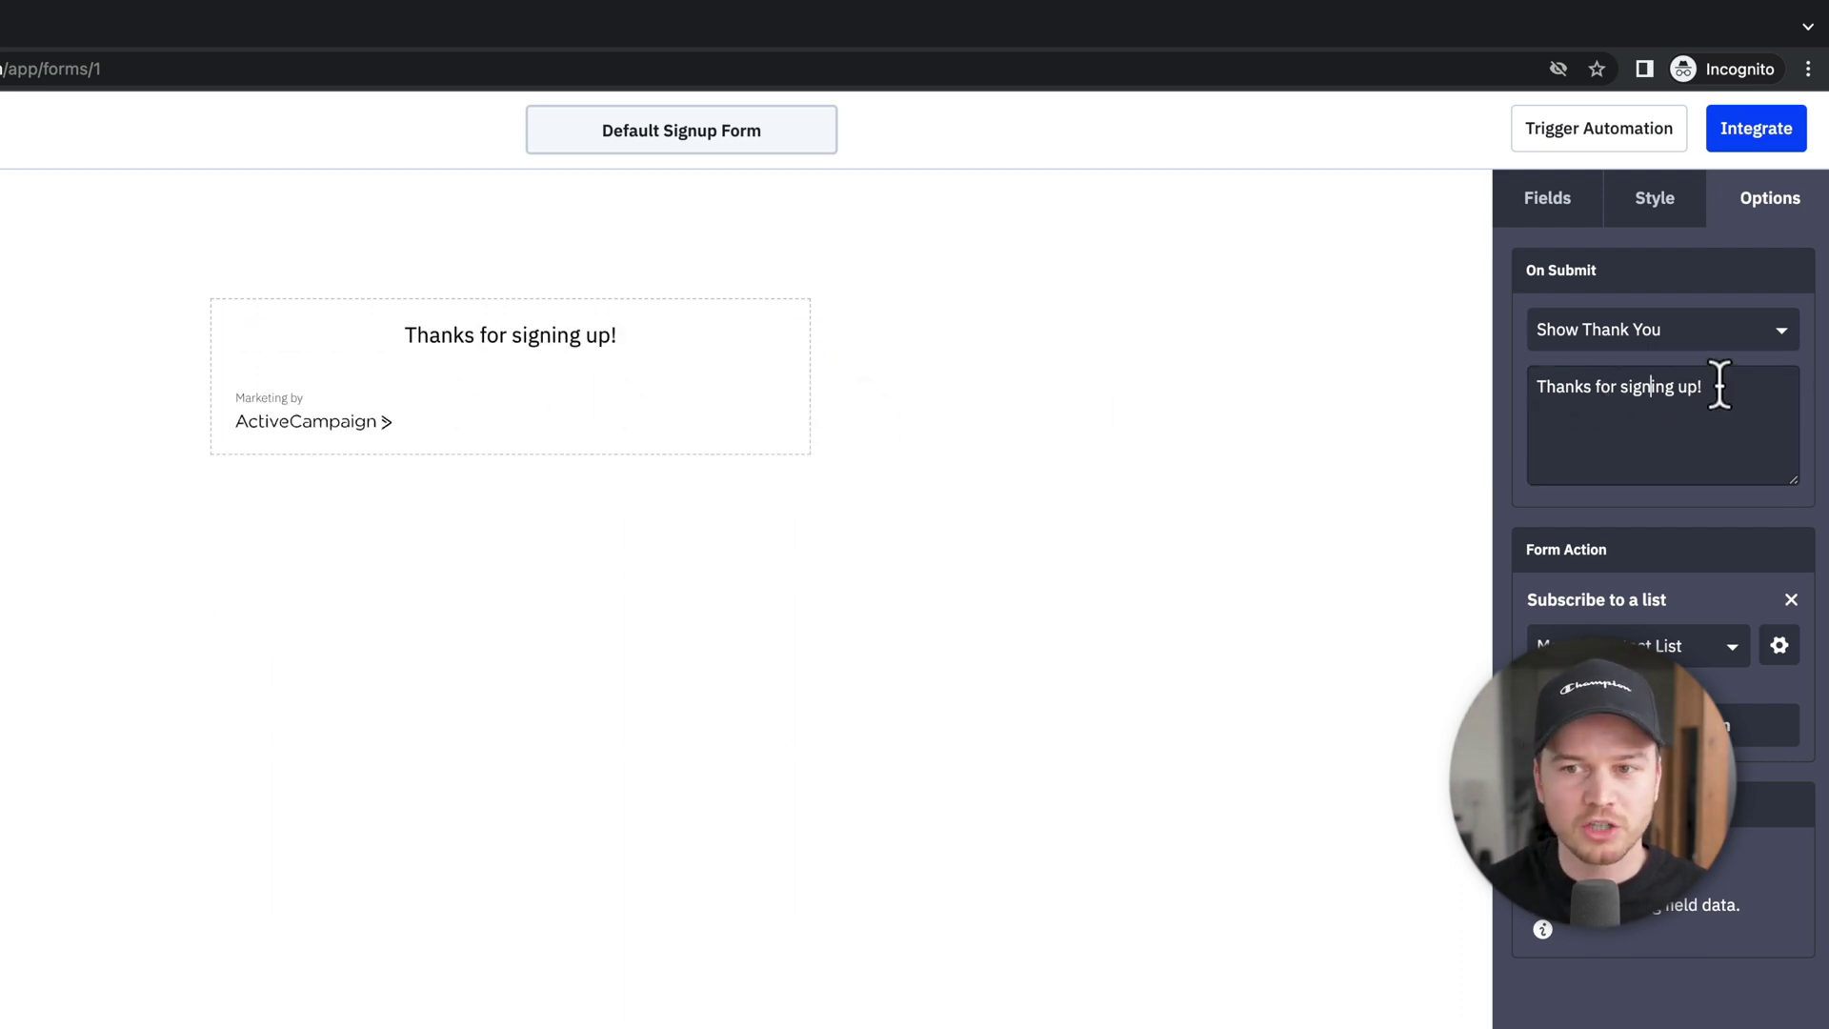
{"action": "triple_click", "coordinate": [1666, 385]}
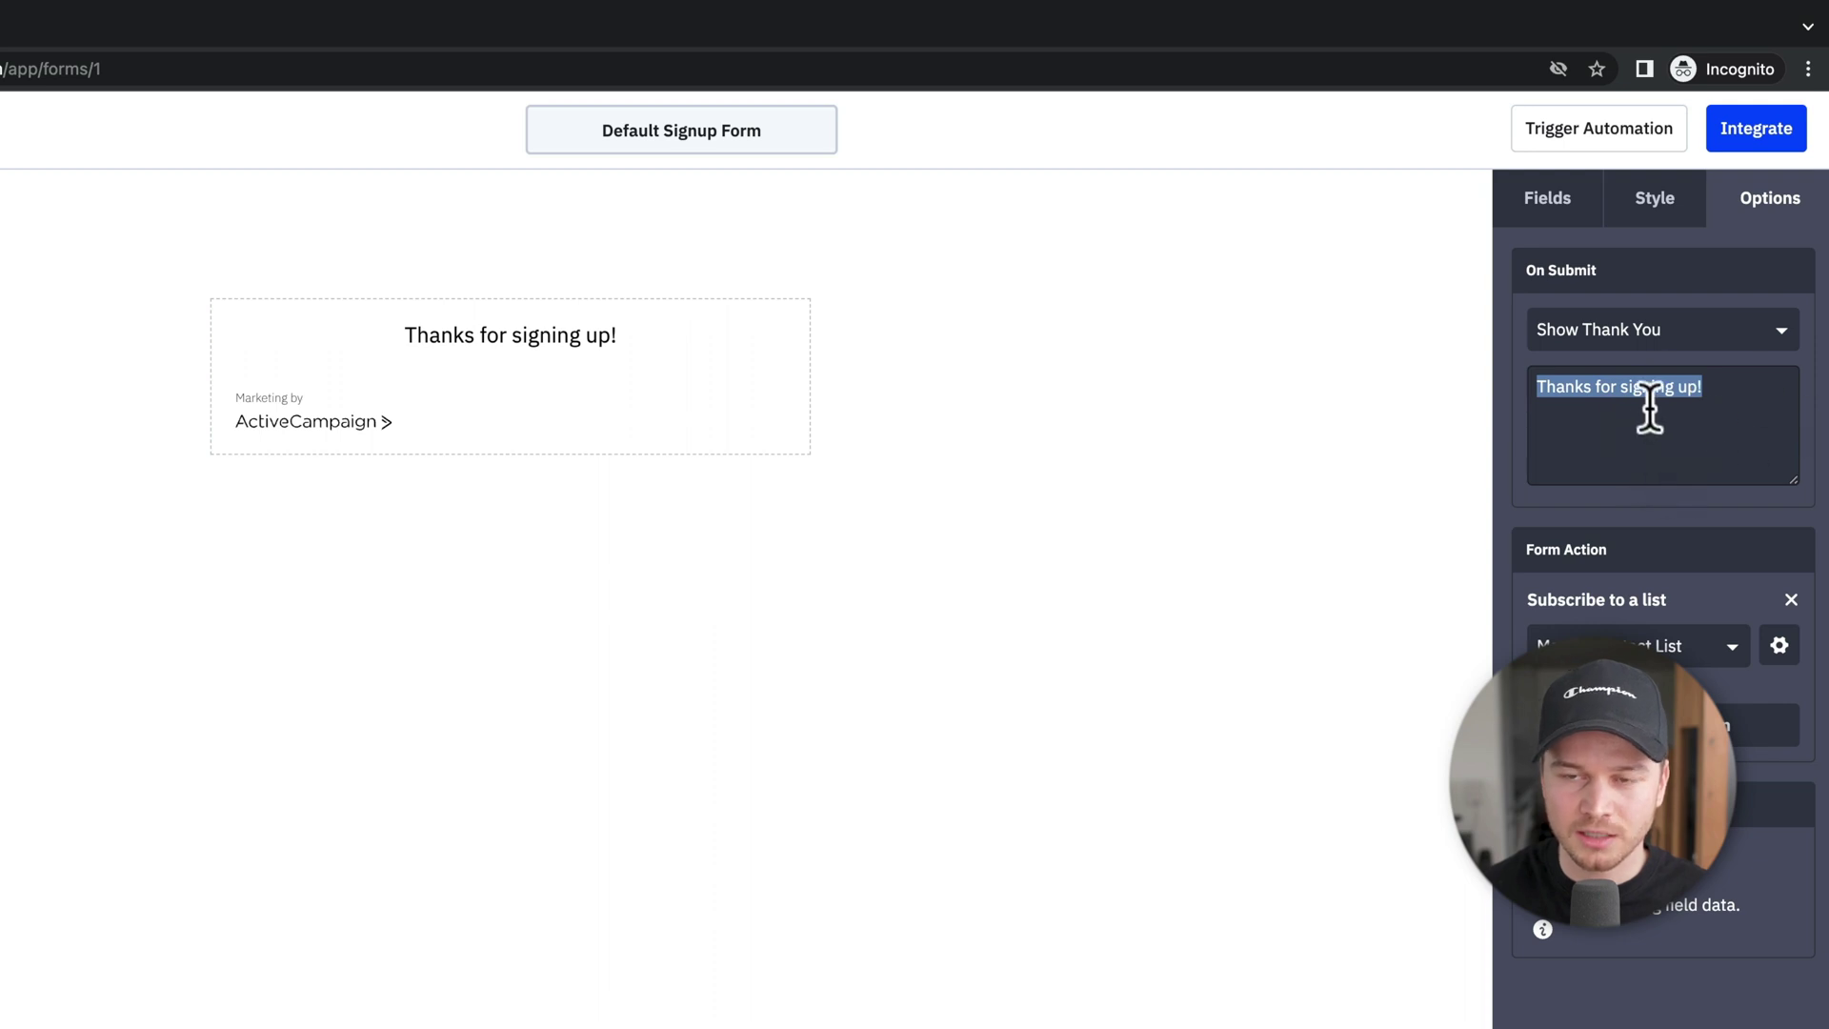
{"action": "left_click", "coordinate": [1651, 351]}
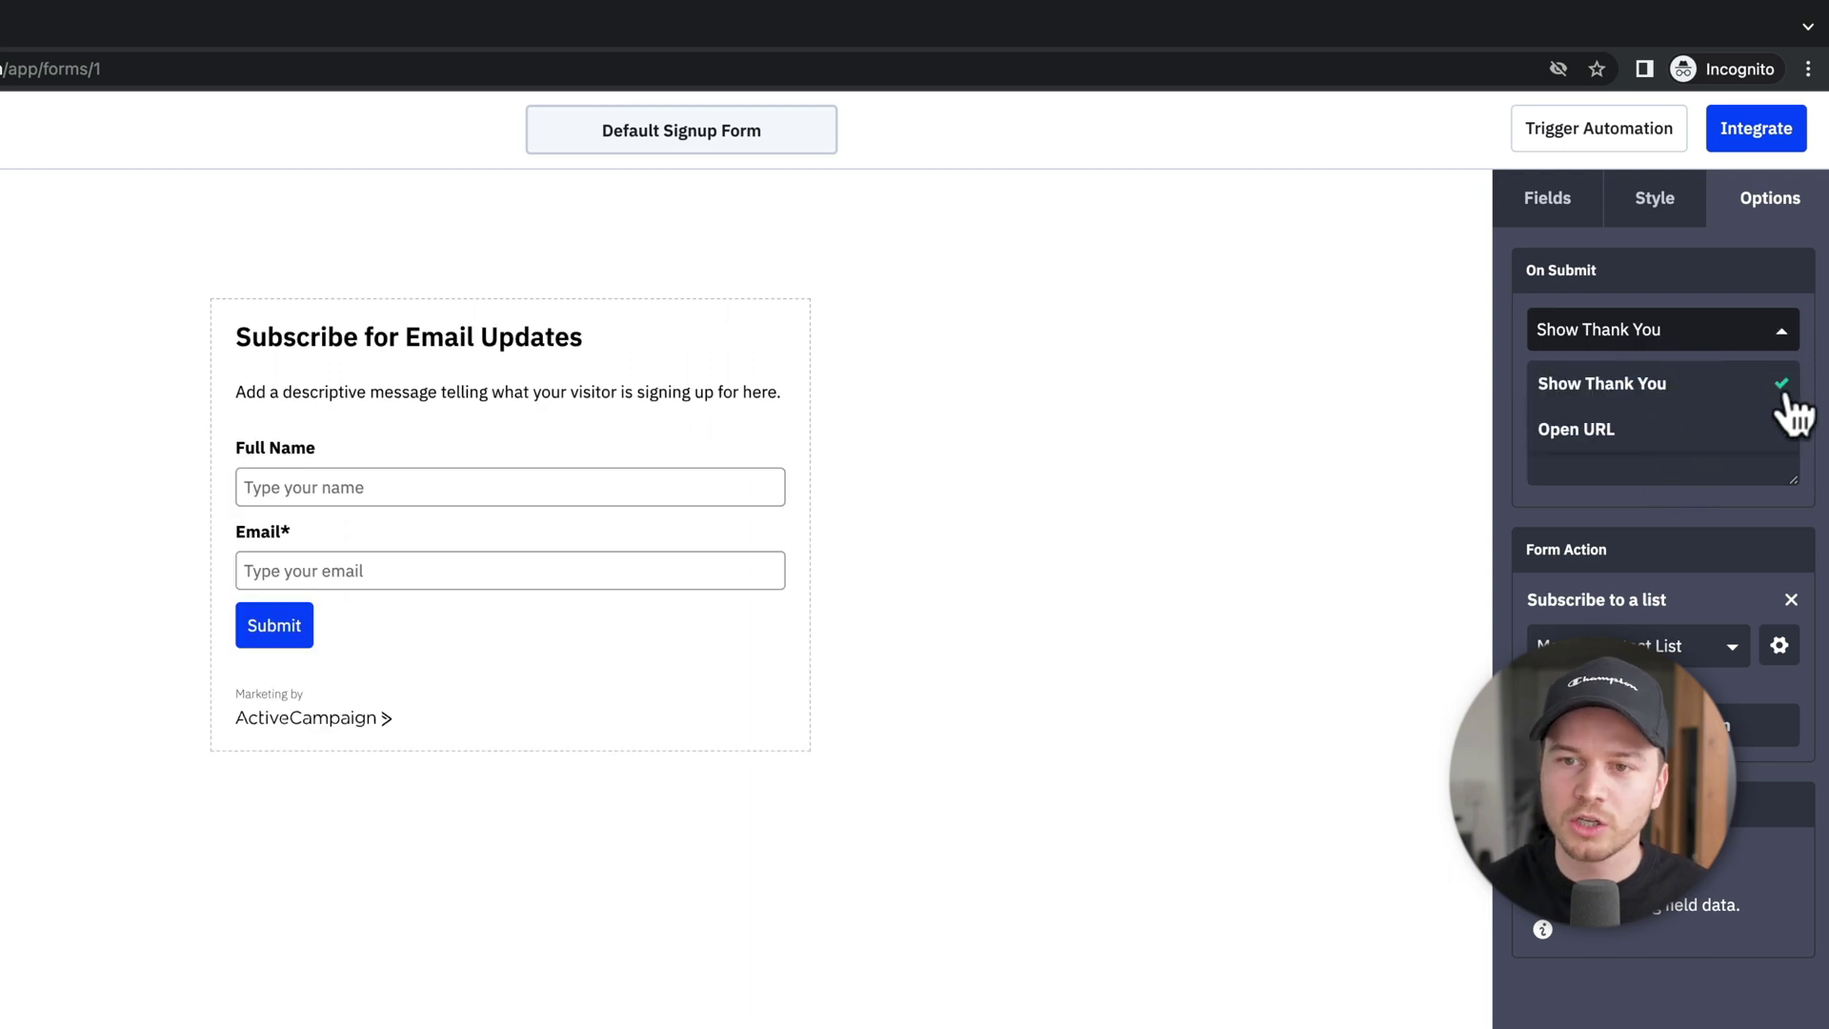
{"action": "left_click", "coordinate": [1604, 428]}
{"action": "left_click_drag", "start_coordinate": [1613, 388], "coordinate": [1518, 385]}
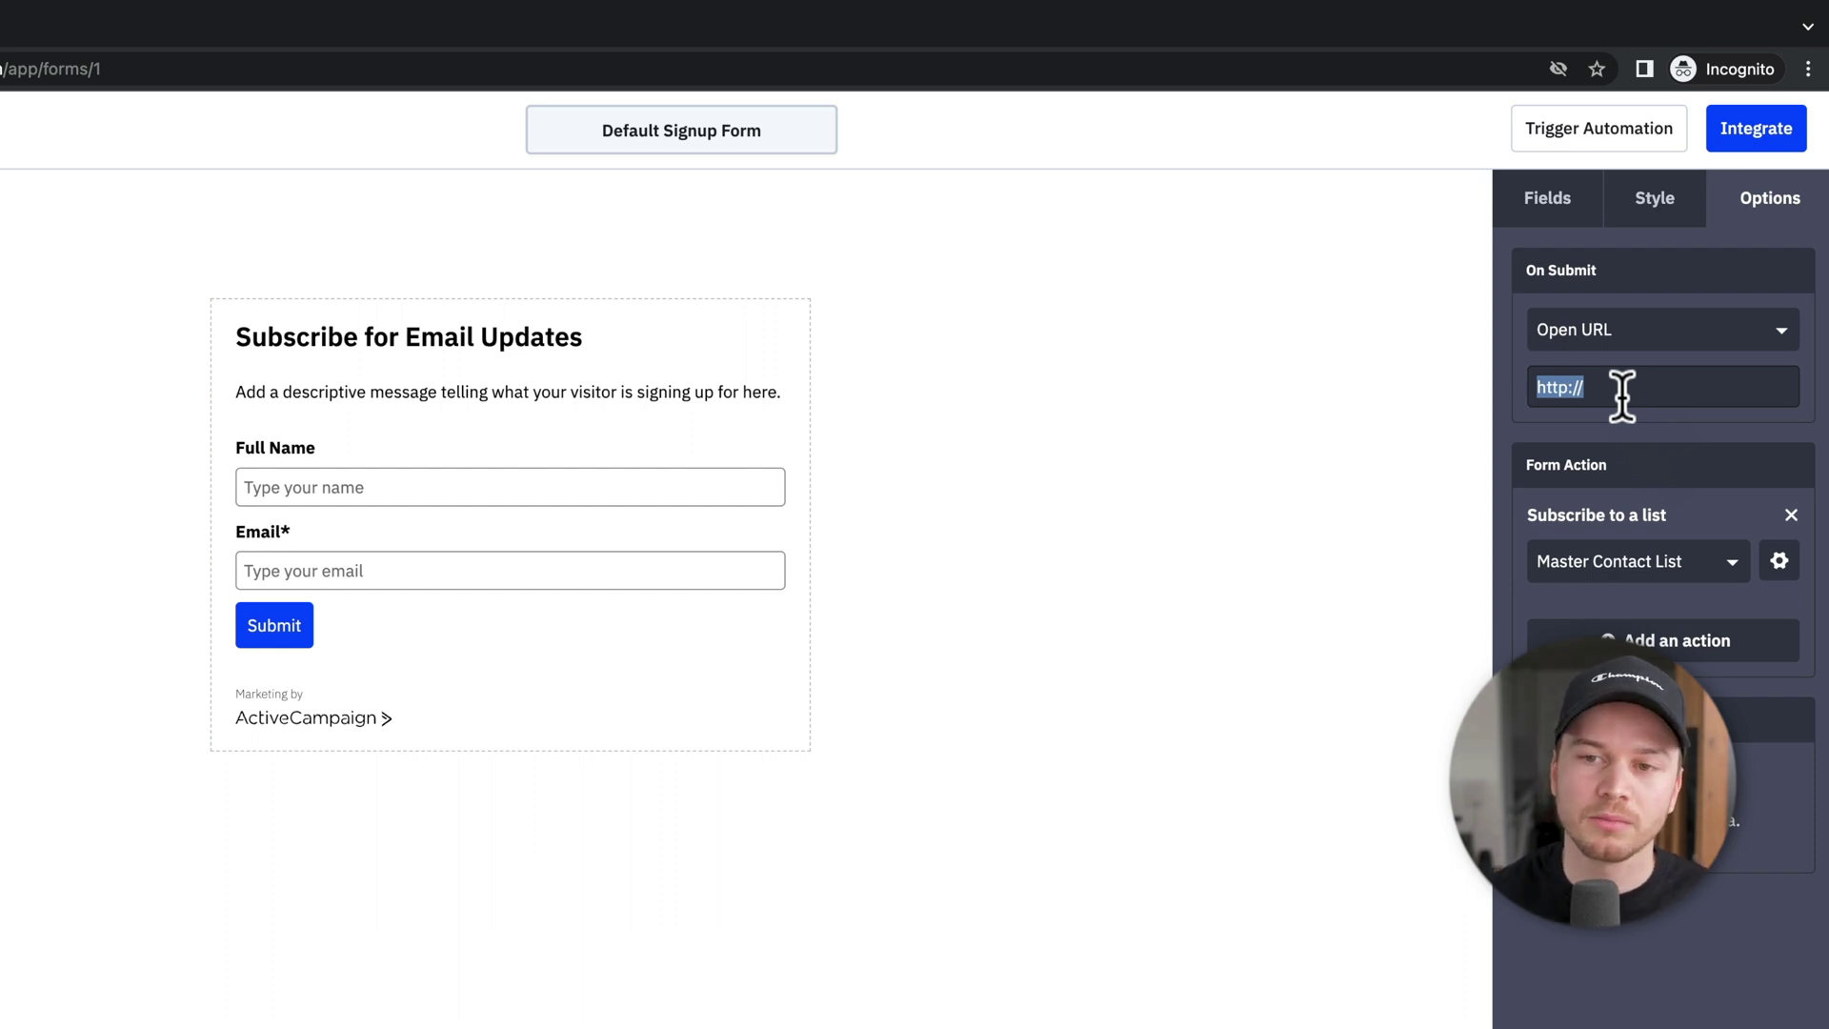
{"action": "left_click", "coordinate": [1653, 335]}
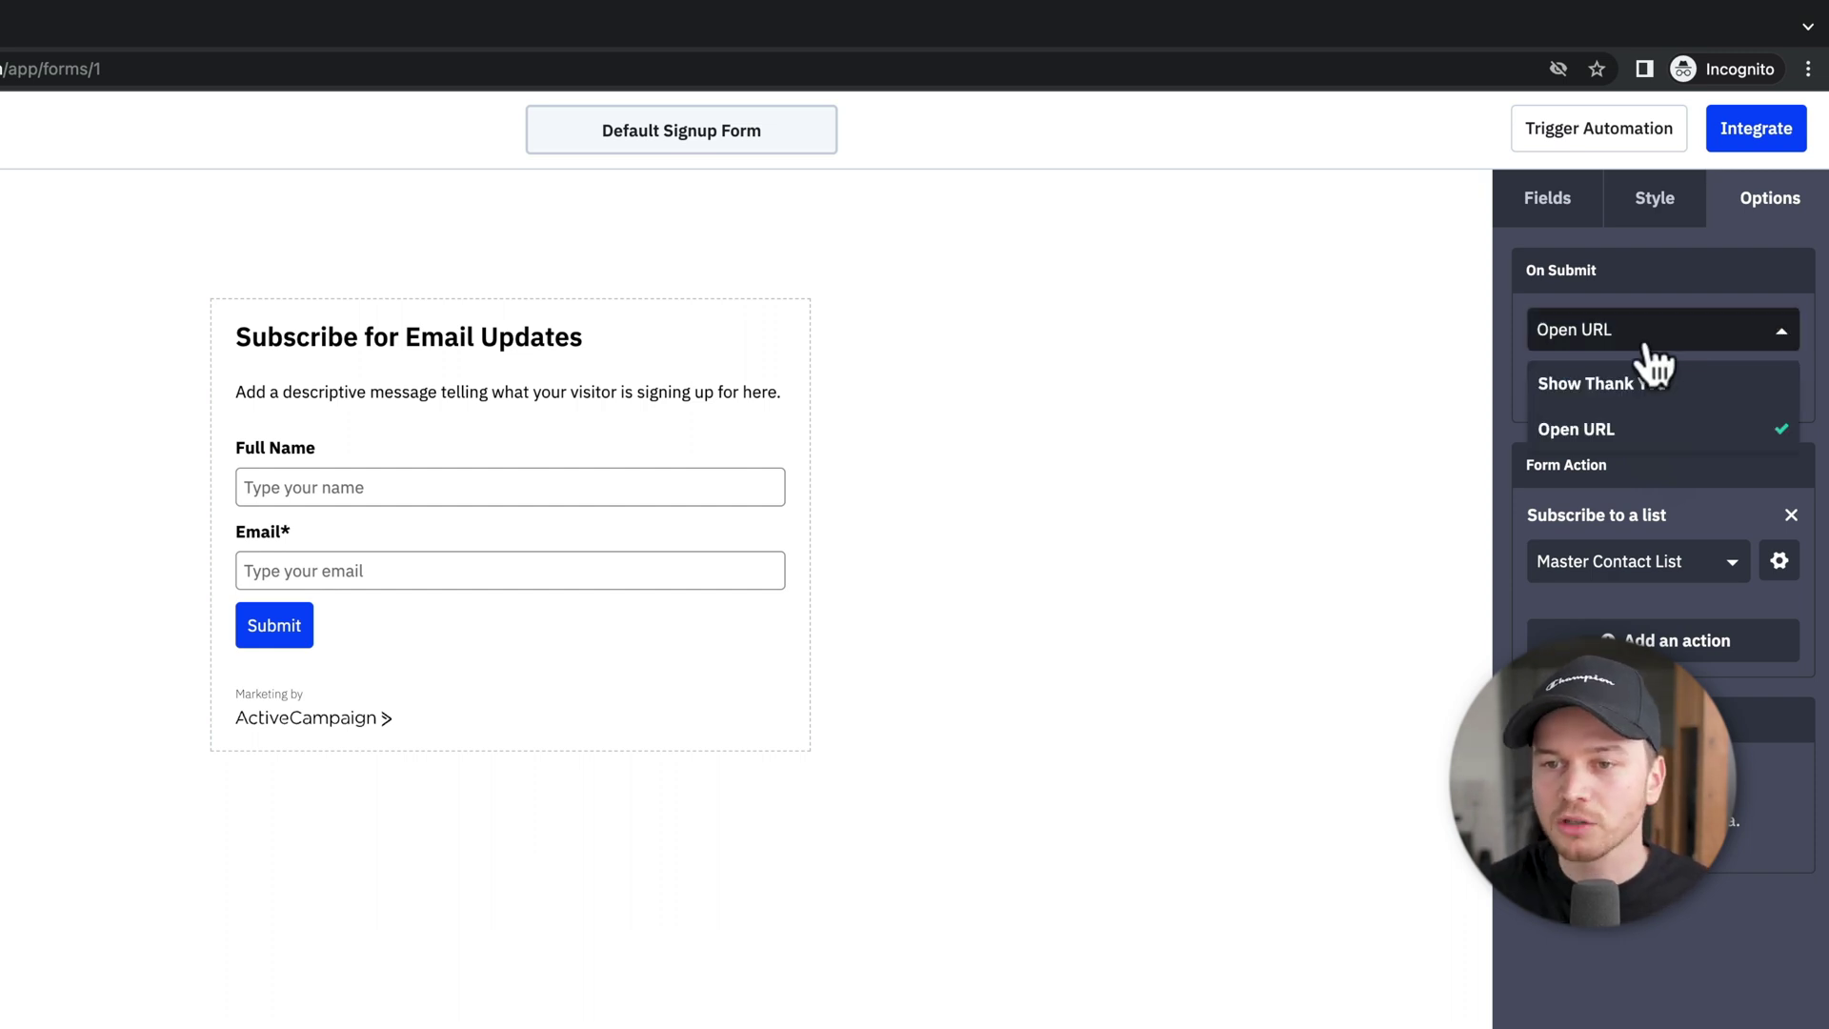
{"action": "left_click", "coordinate": [1632, 385]}
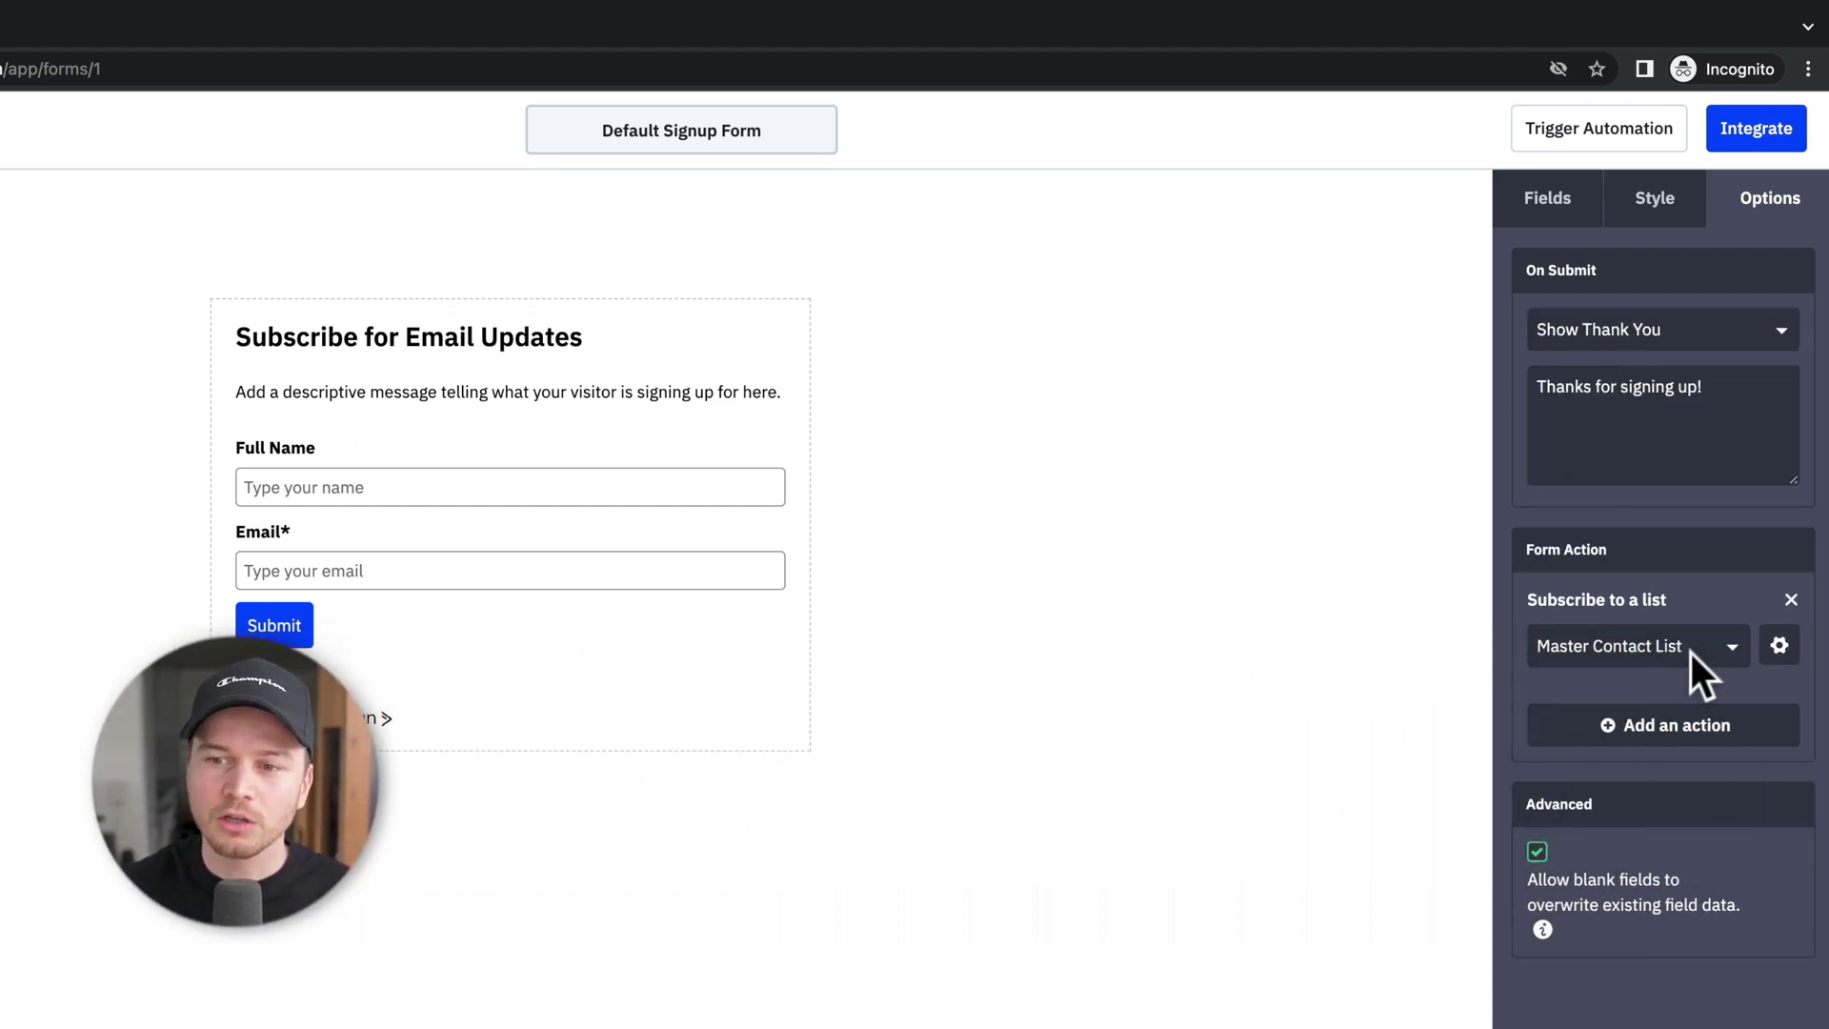
Turn Opt-in Confirmation off for the Master Contact List subscription action and save it
{"action": "left_click", "coordinate": [1779, 648]}
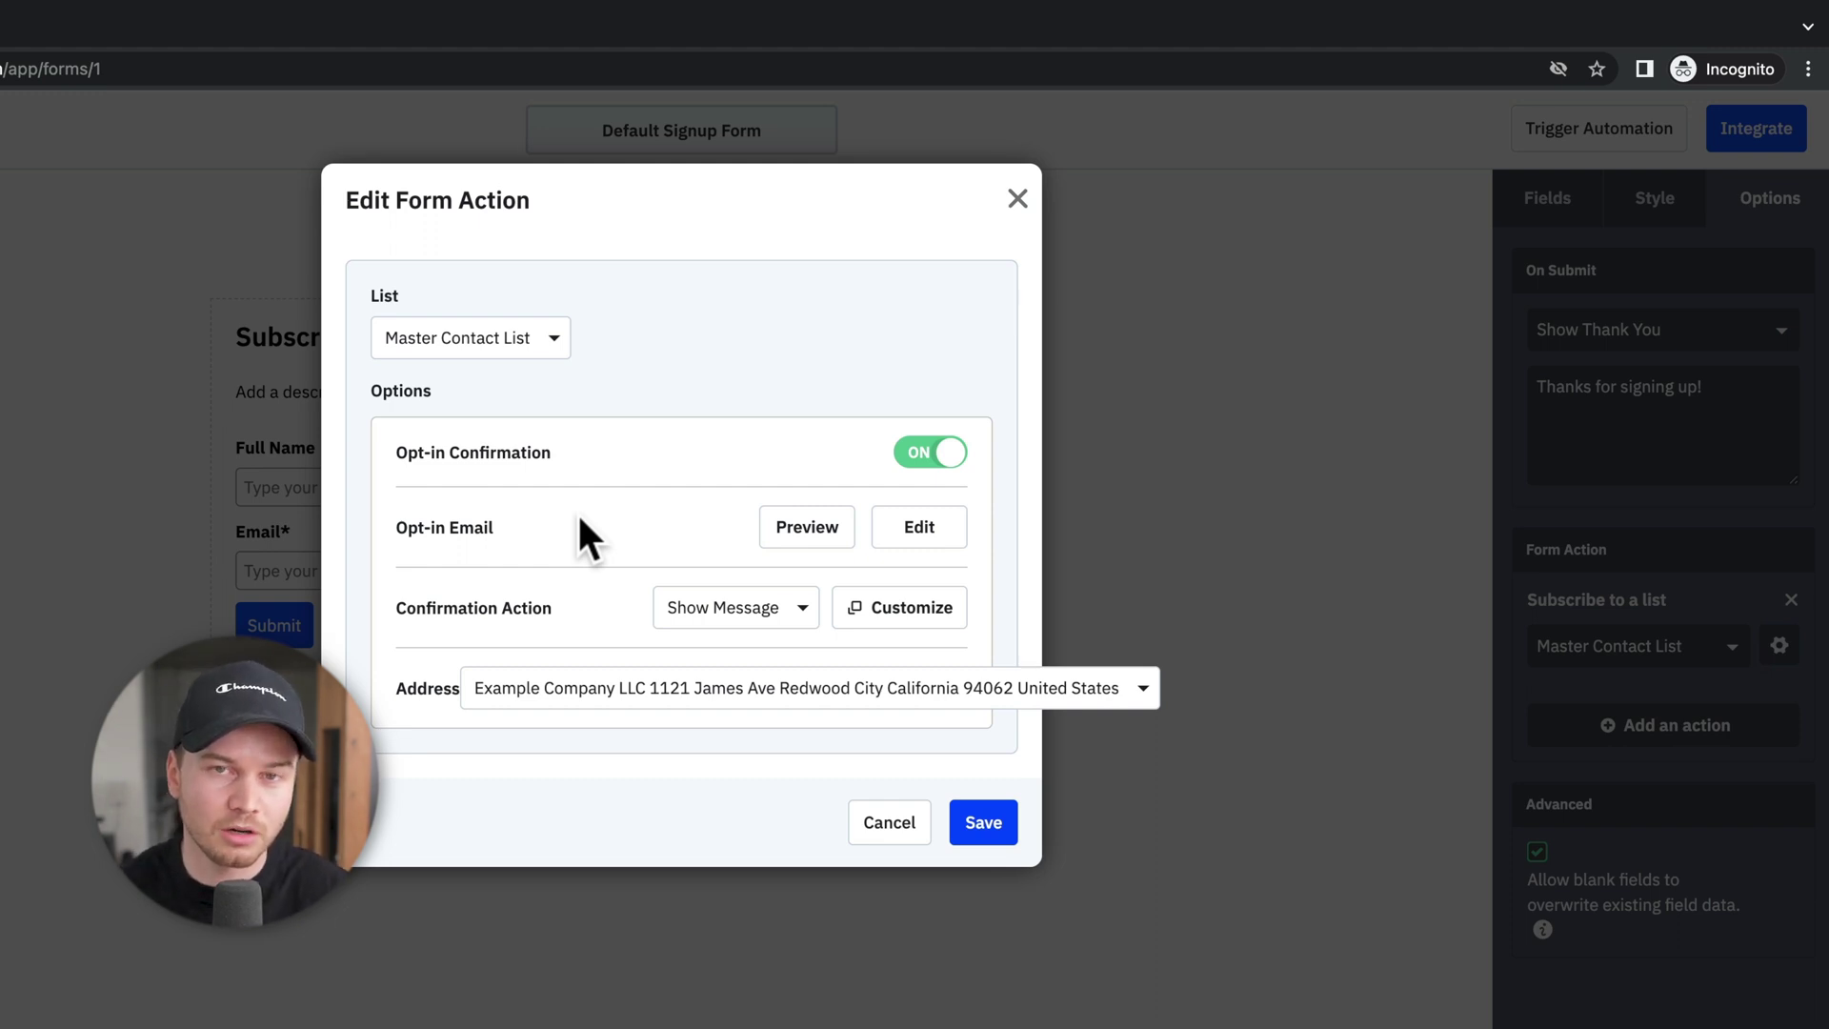
{"action": "left_click", "coordinate": [932, 456]}
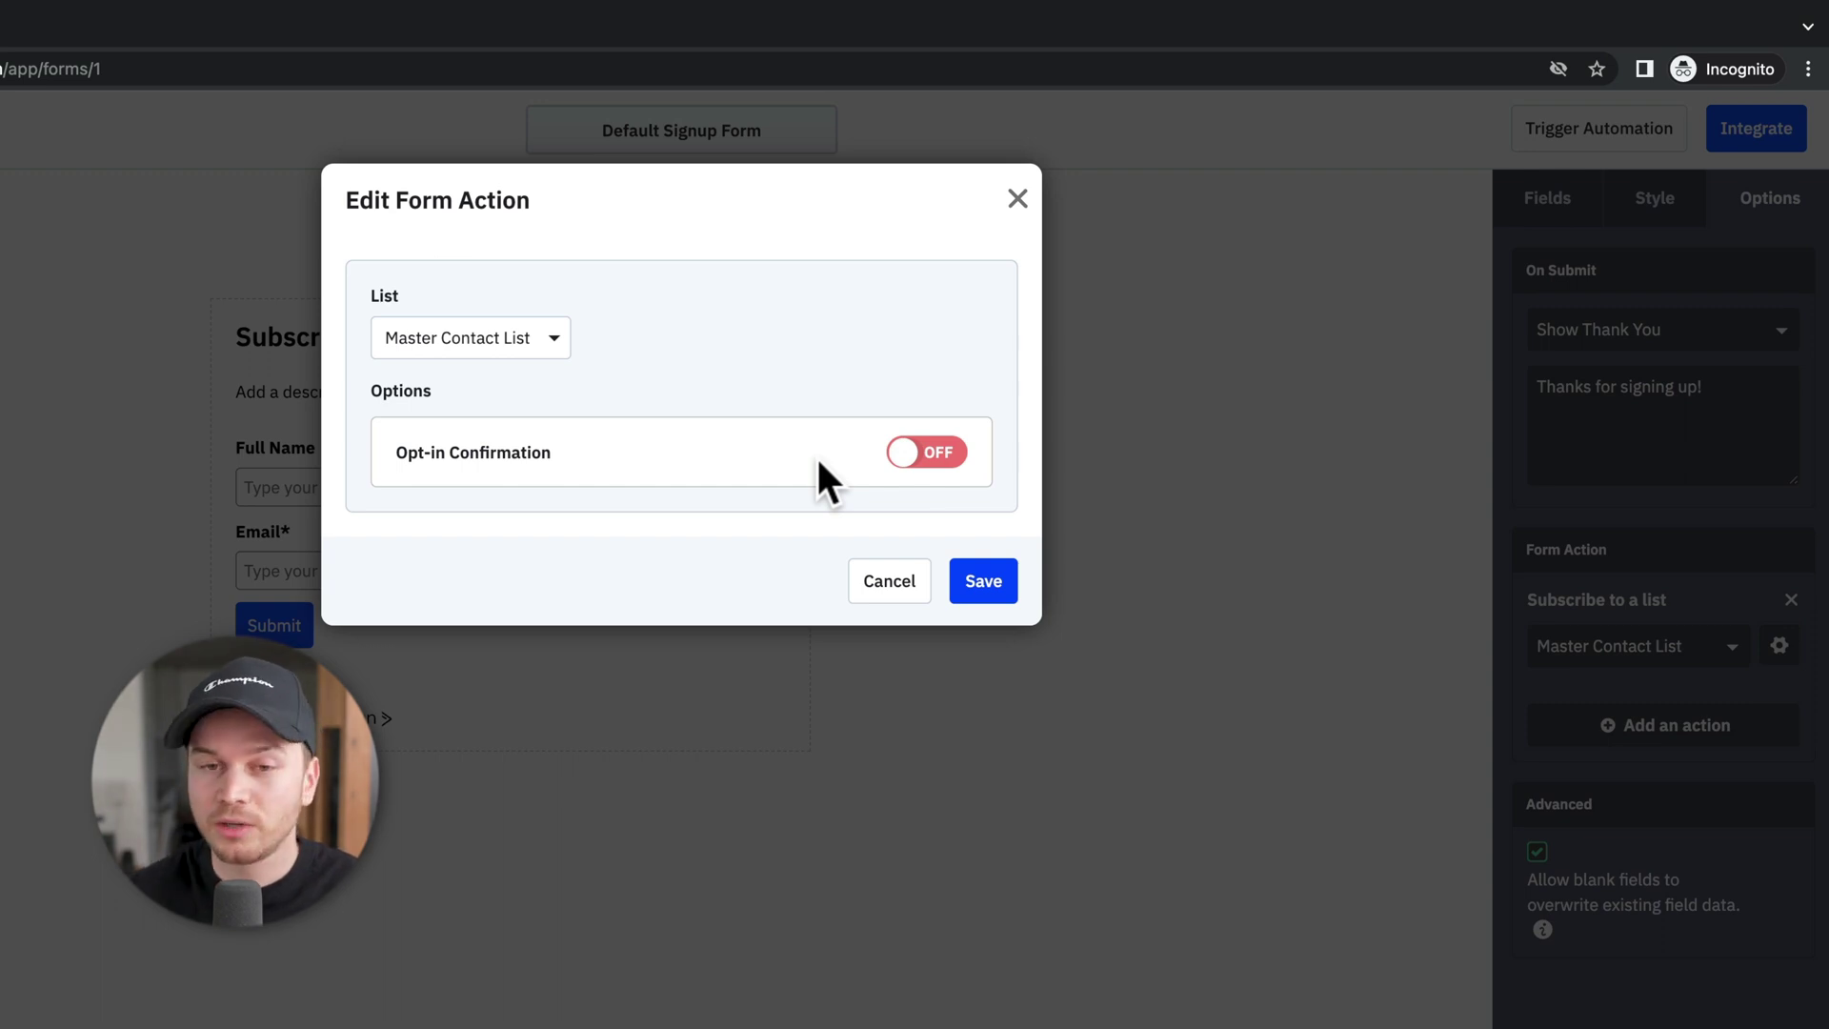
{"action": "left_click", "coordinate": [982, 591]}
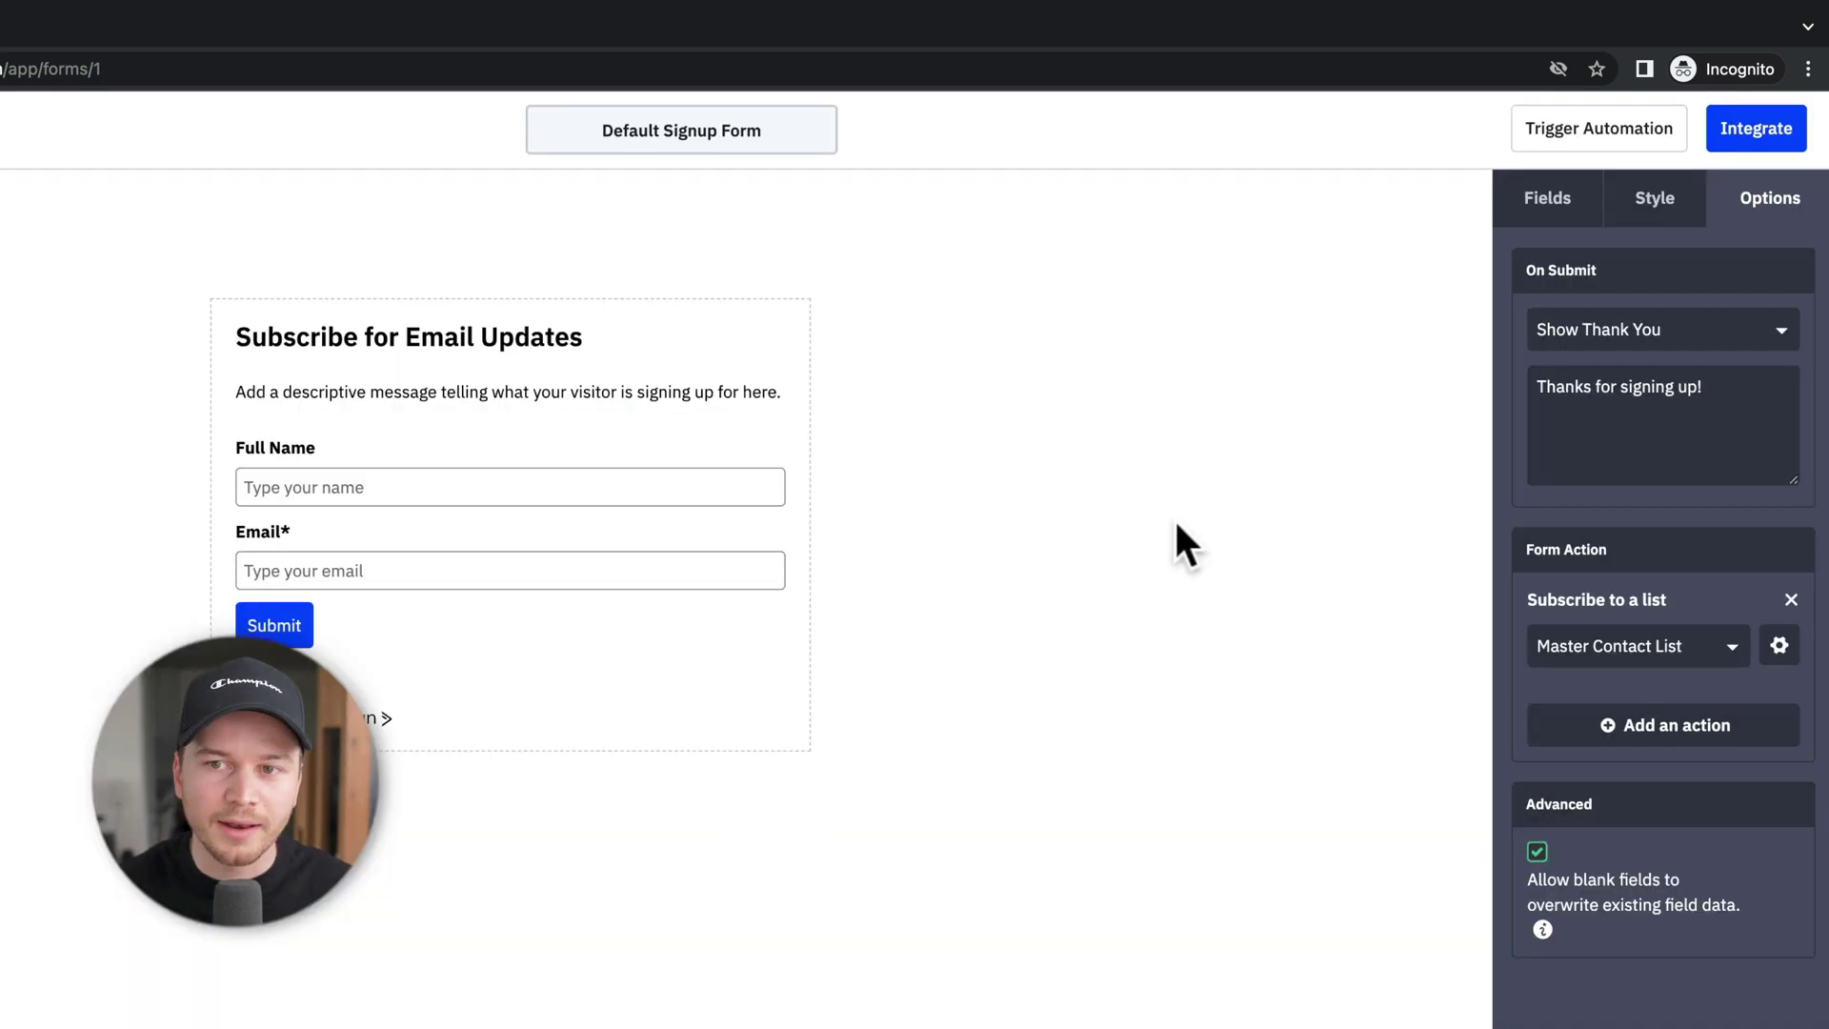
Switch AC Branding off under Style > Miscellaneous, then return to the Fields list
{"action": "left_click", "coordinate": [1667, 214]}
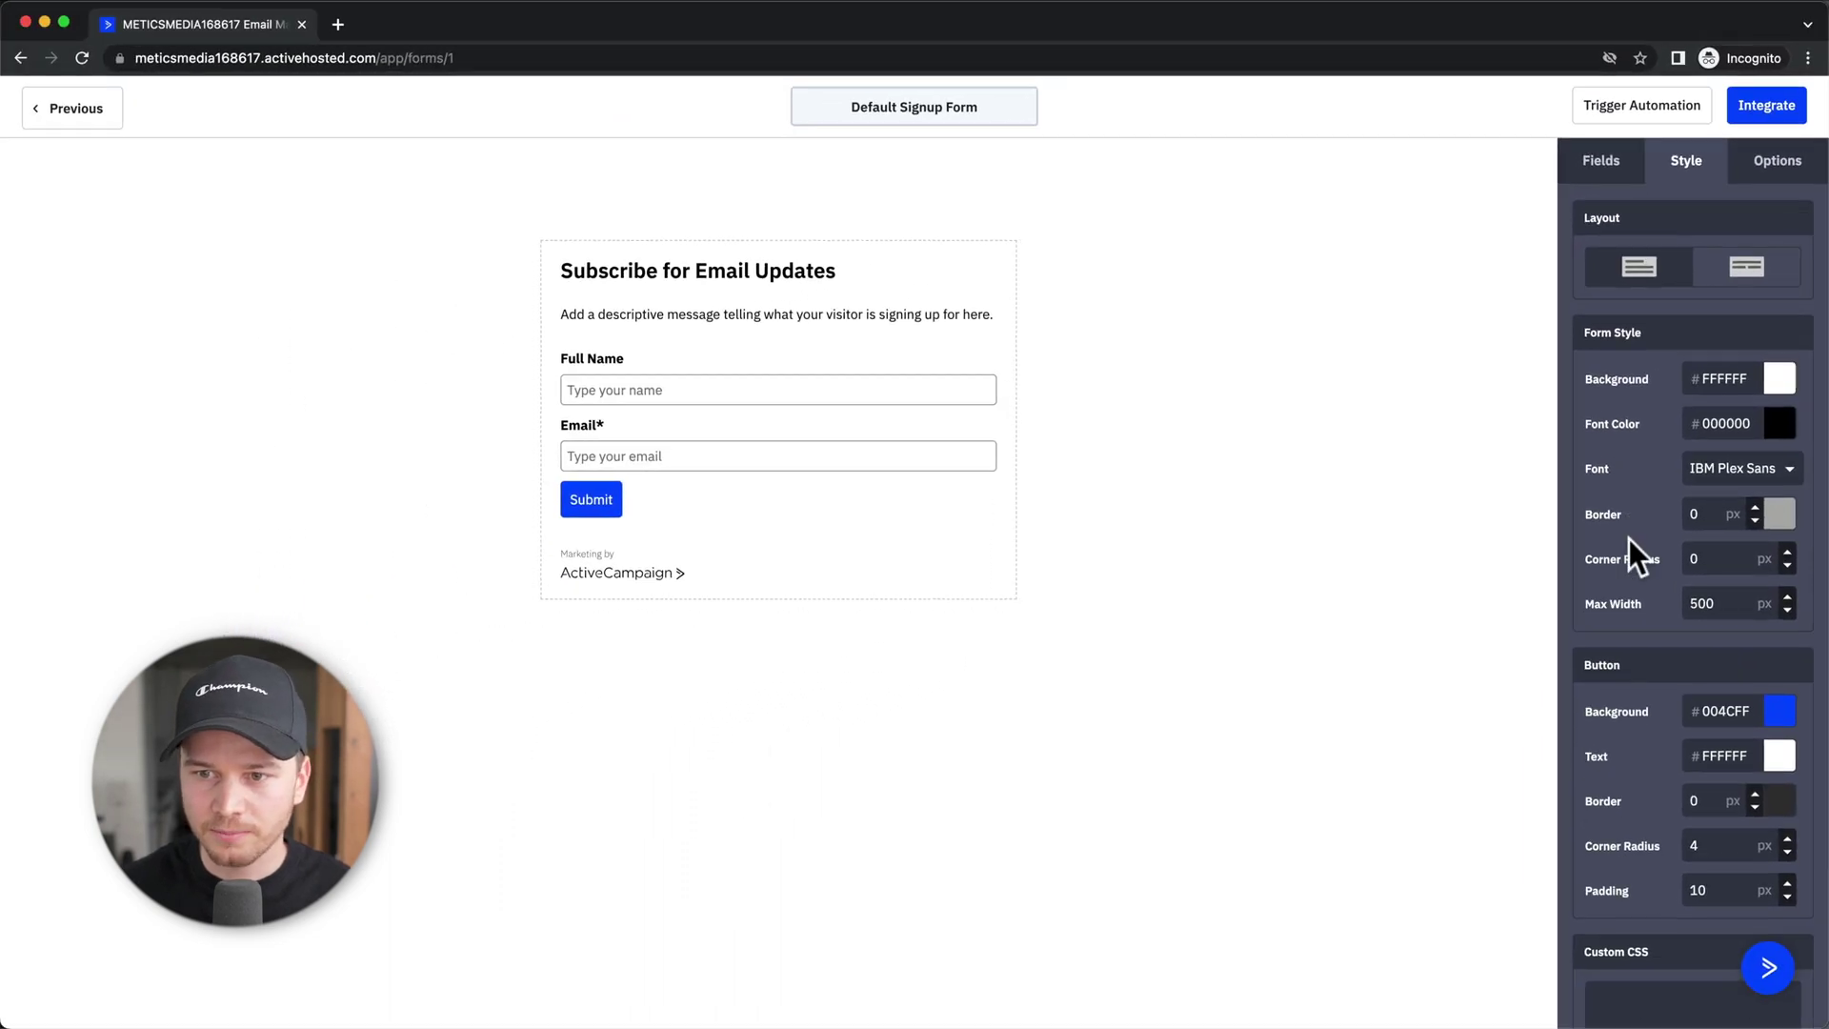
{"action": "scroll", "coordinate": [1584, 666], "scroll_direction": "down", "scroll_amount": 3}
{"action": "scroll", "coordinate": [1629, 539], "scroll_direction": "down", "scroll_amount": 2}
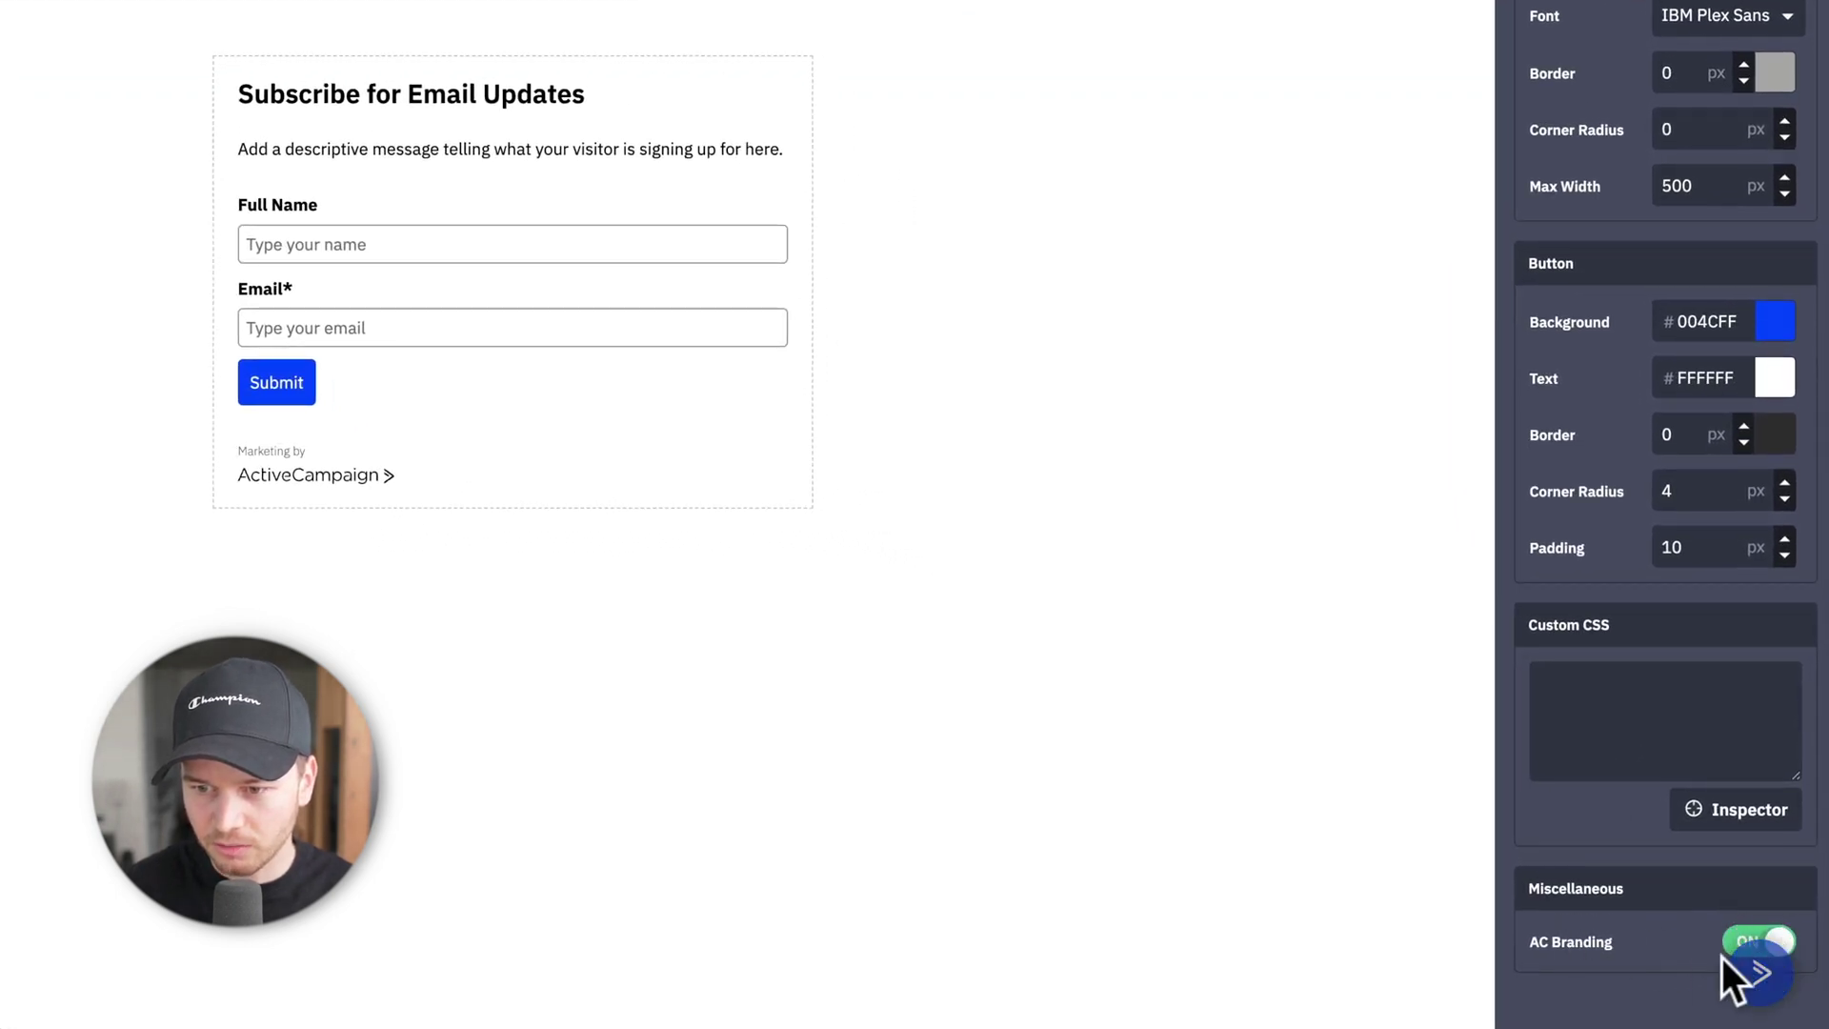
{"action": "left_click", "coordinate": [1743, 935]}
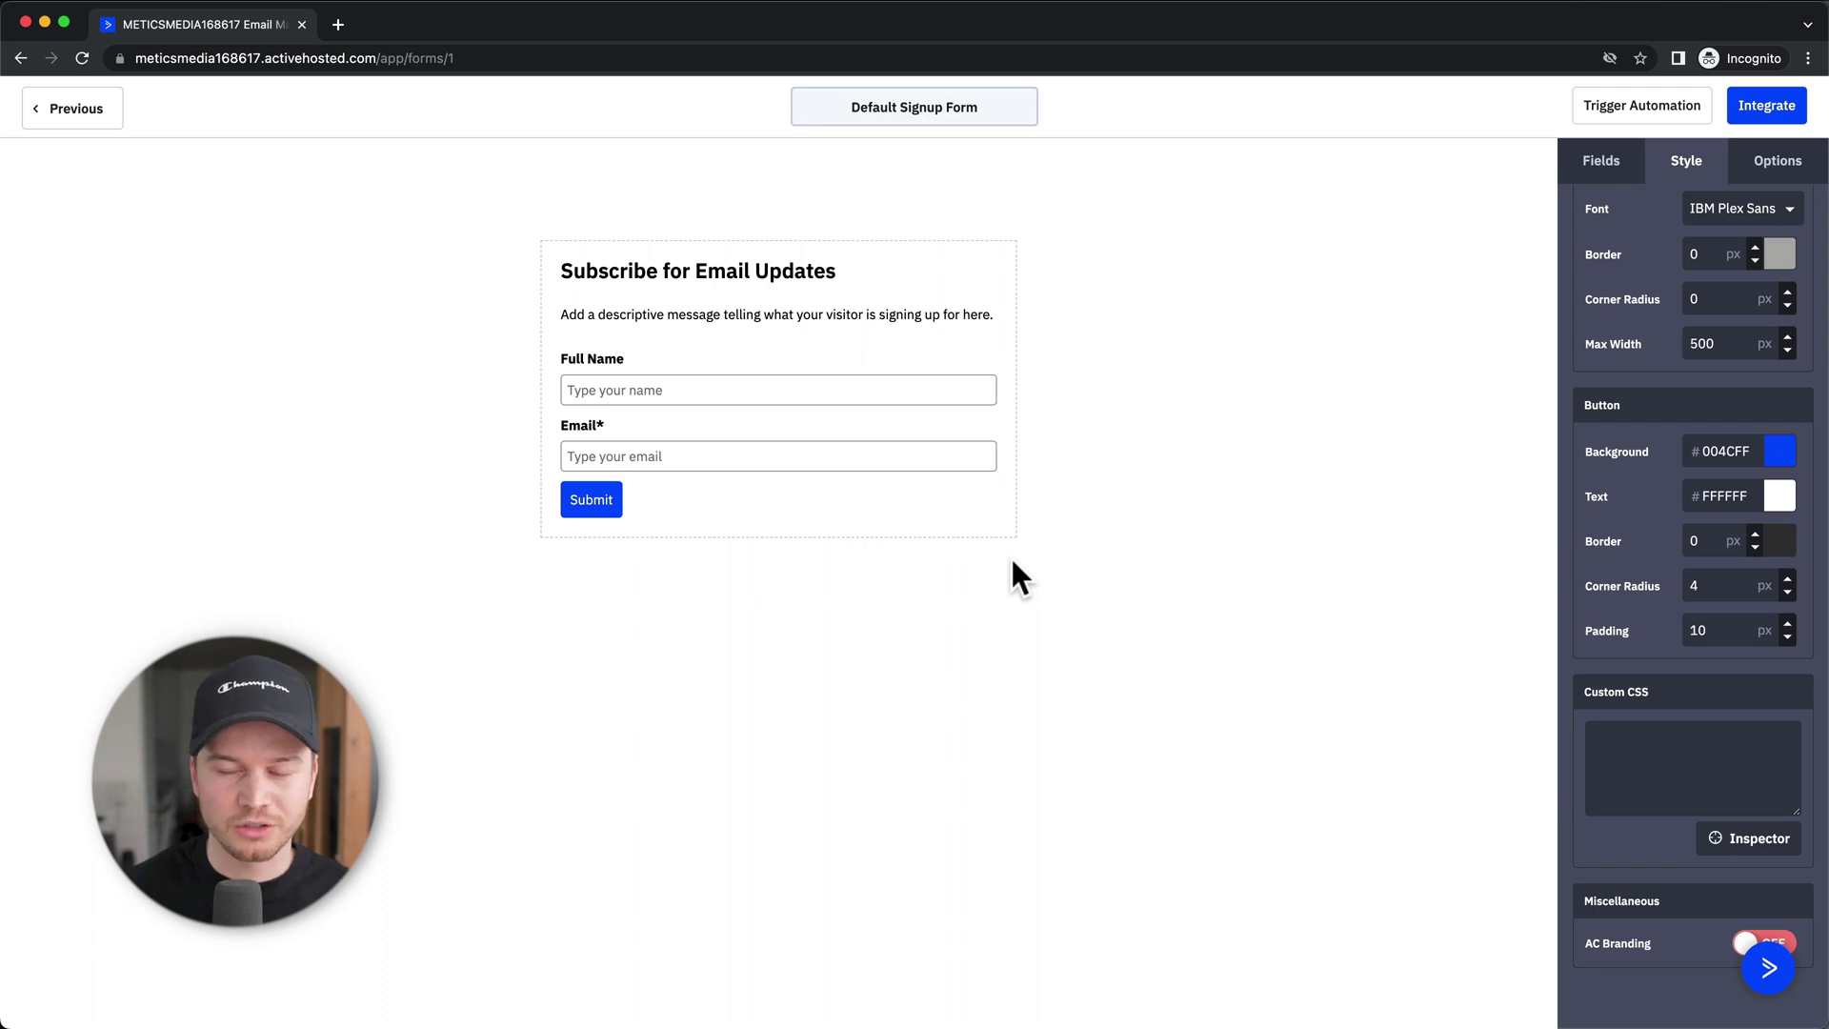
{"action": "left_click", "coordinate": [1604, 169]}
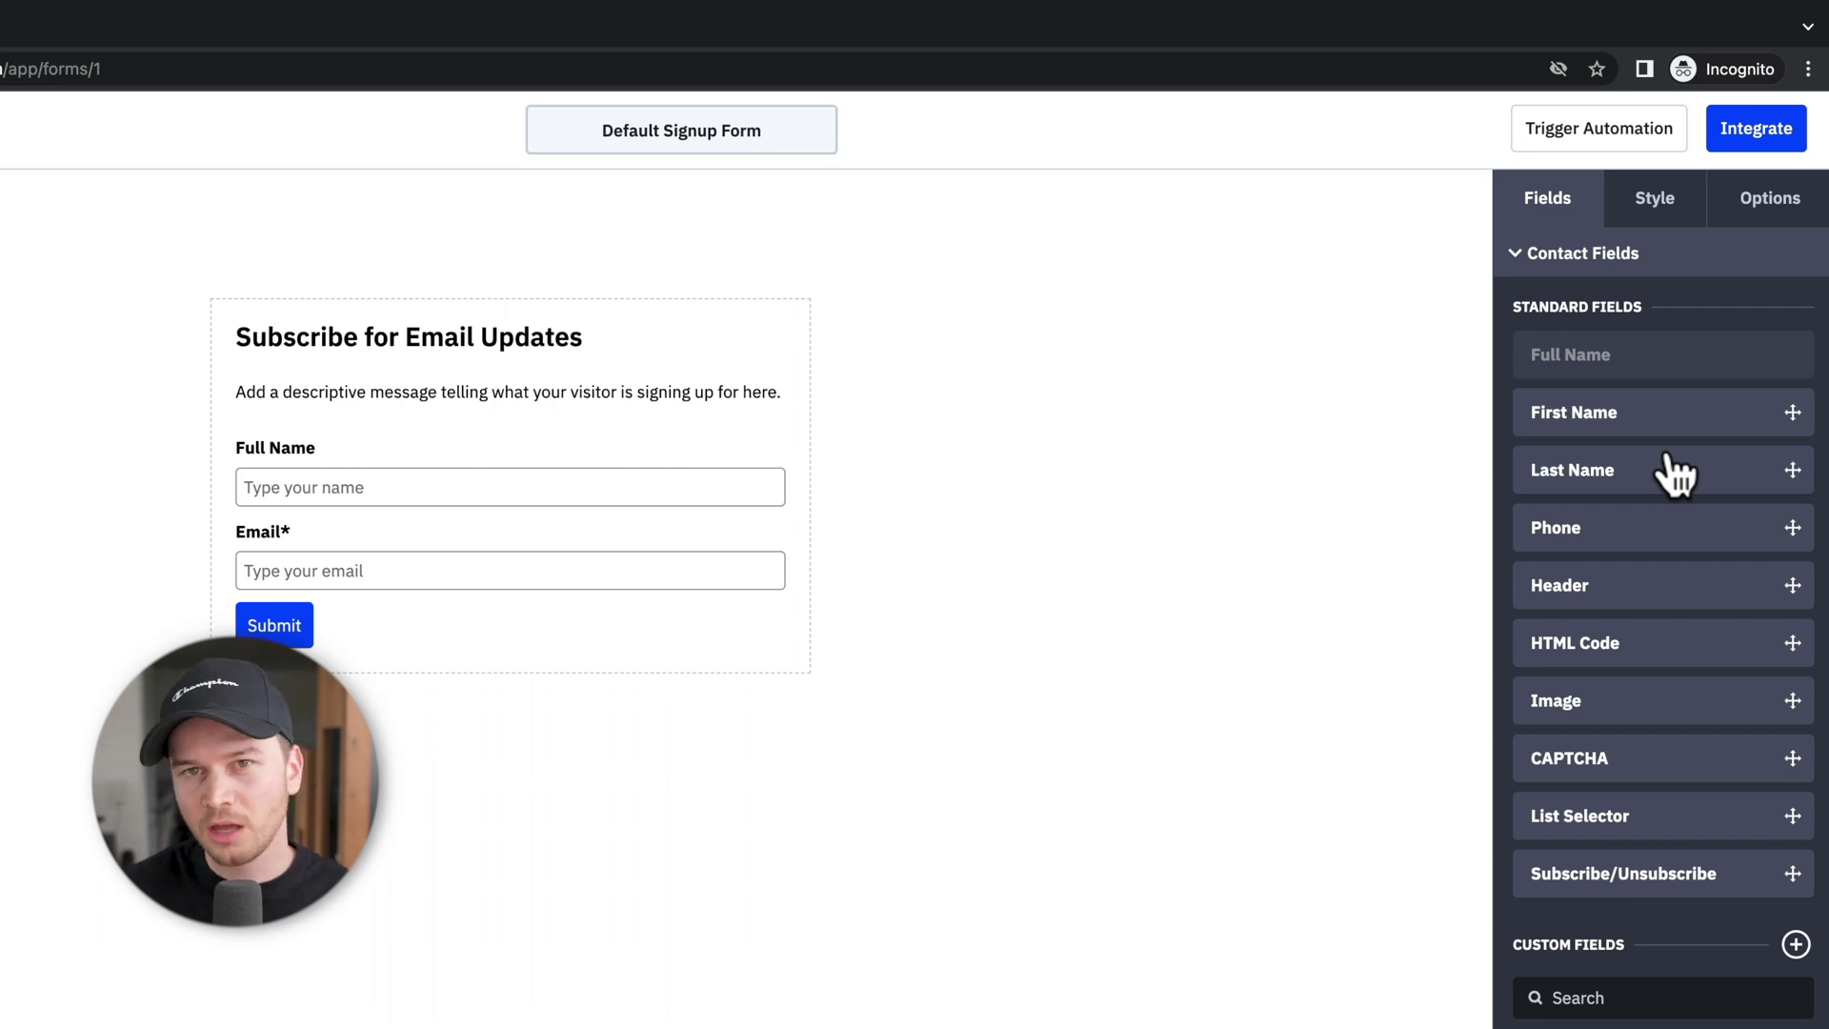
Delete the Full Name field from the signup form
{"action": "mouse_move", "coordinate": [429, 467]}
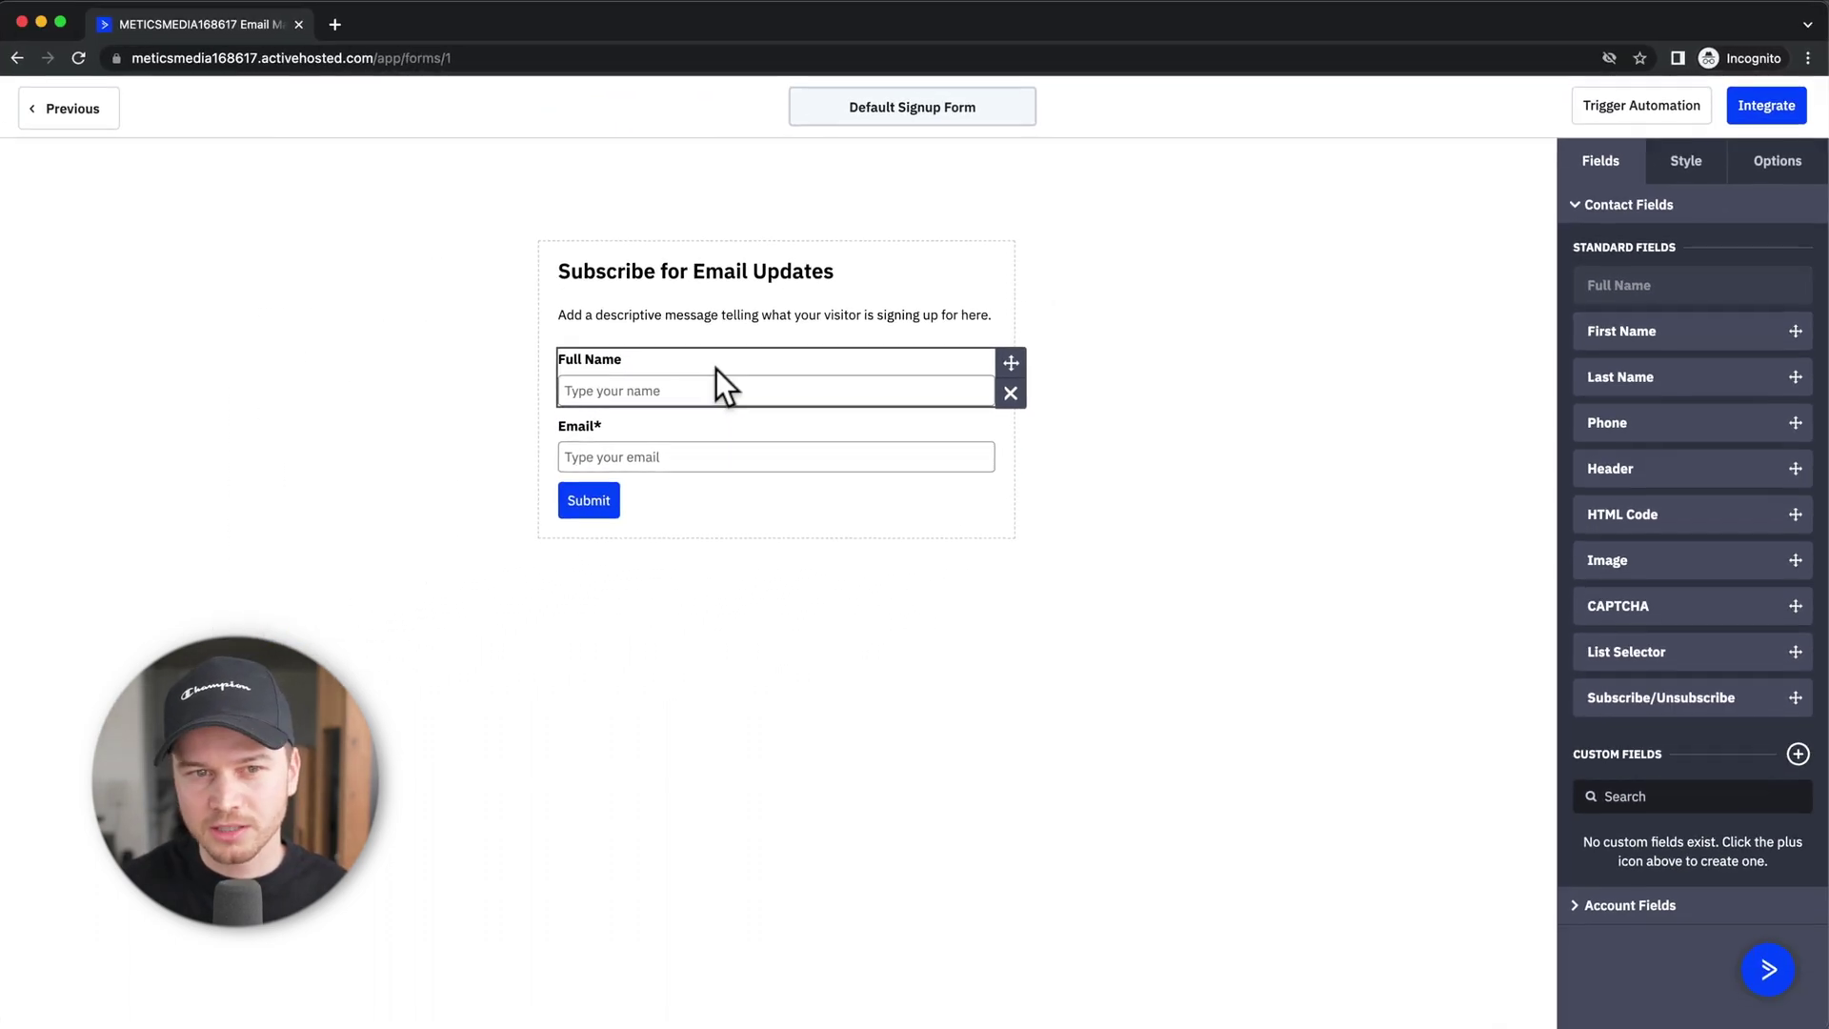
{"action": "left_click", "coordinate": [713, 372]}
{"action": "left_click", "coordinate": [697, 444]}
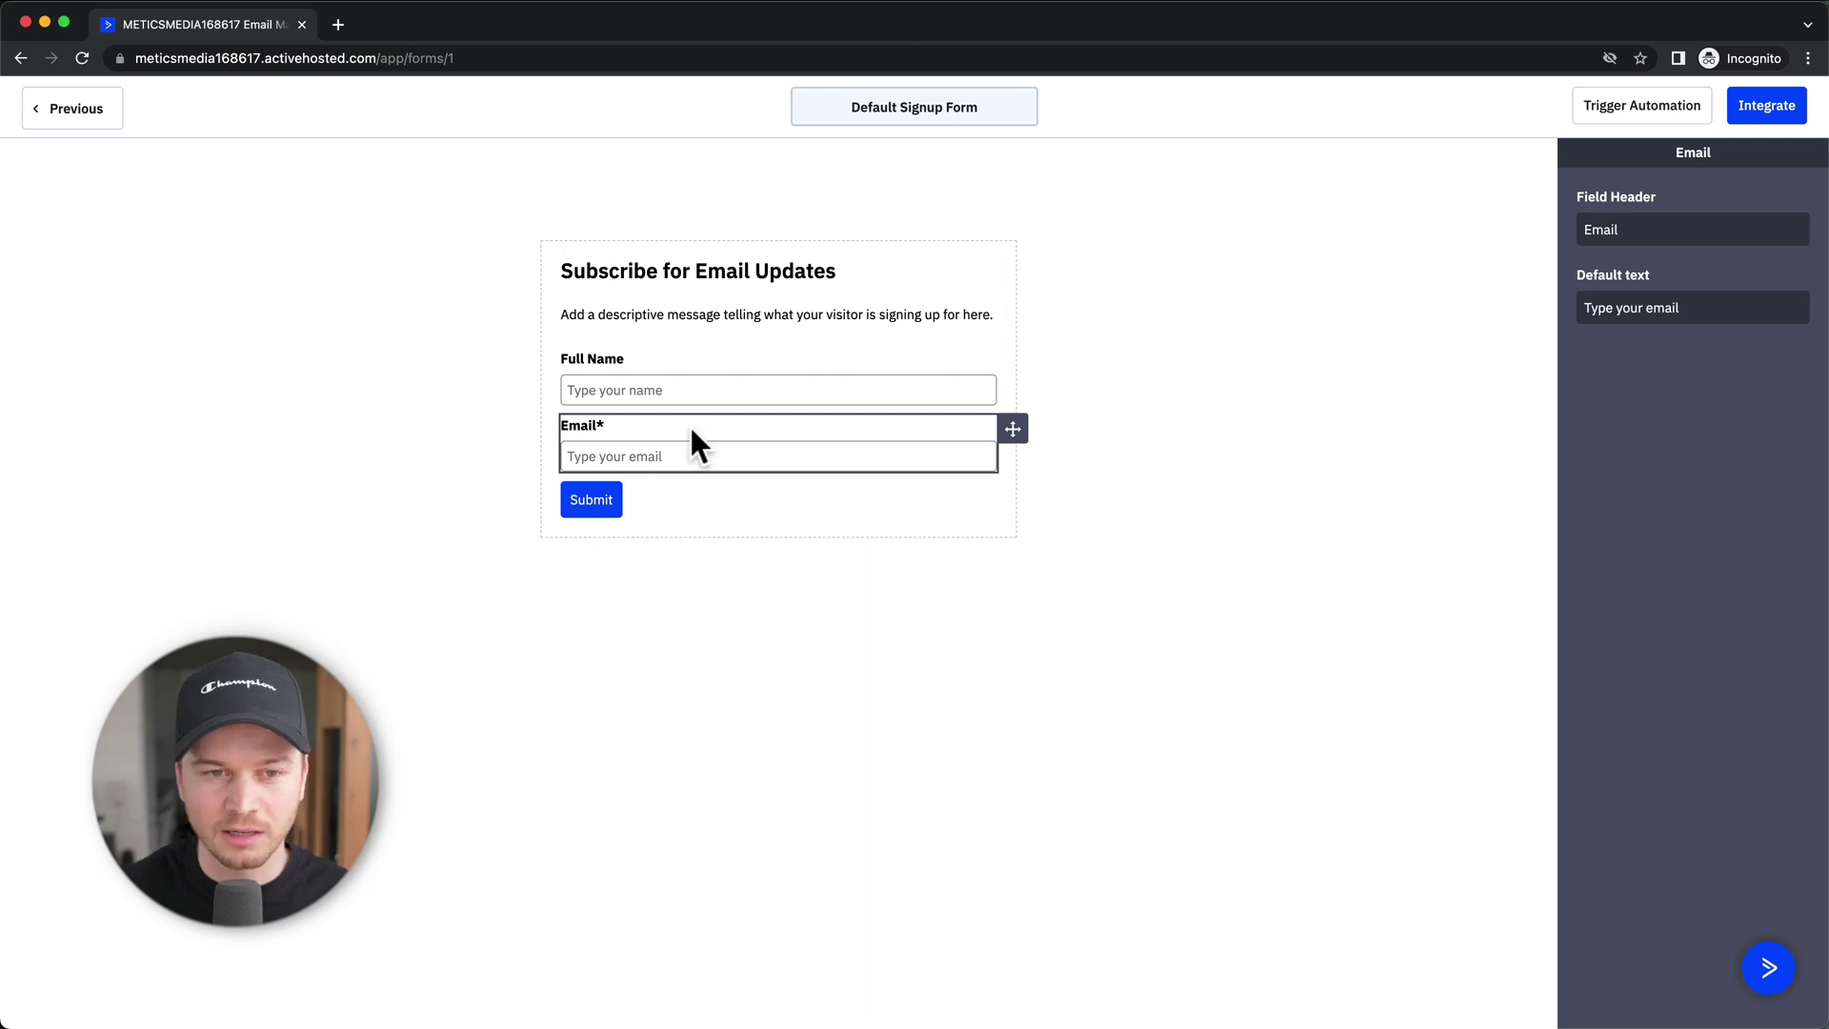
{"action": "left_click", "coordinate": [698, 379]}
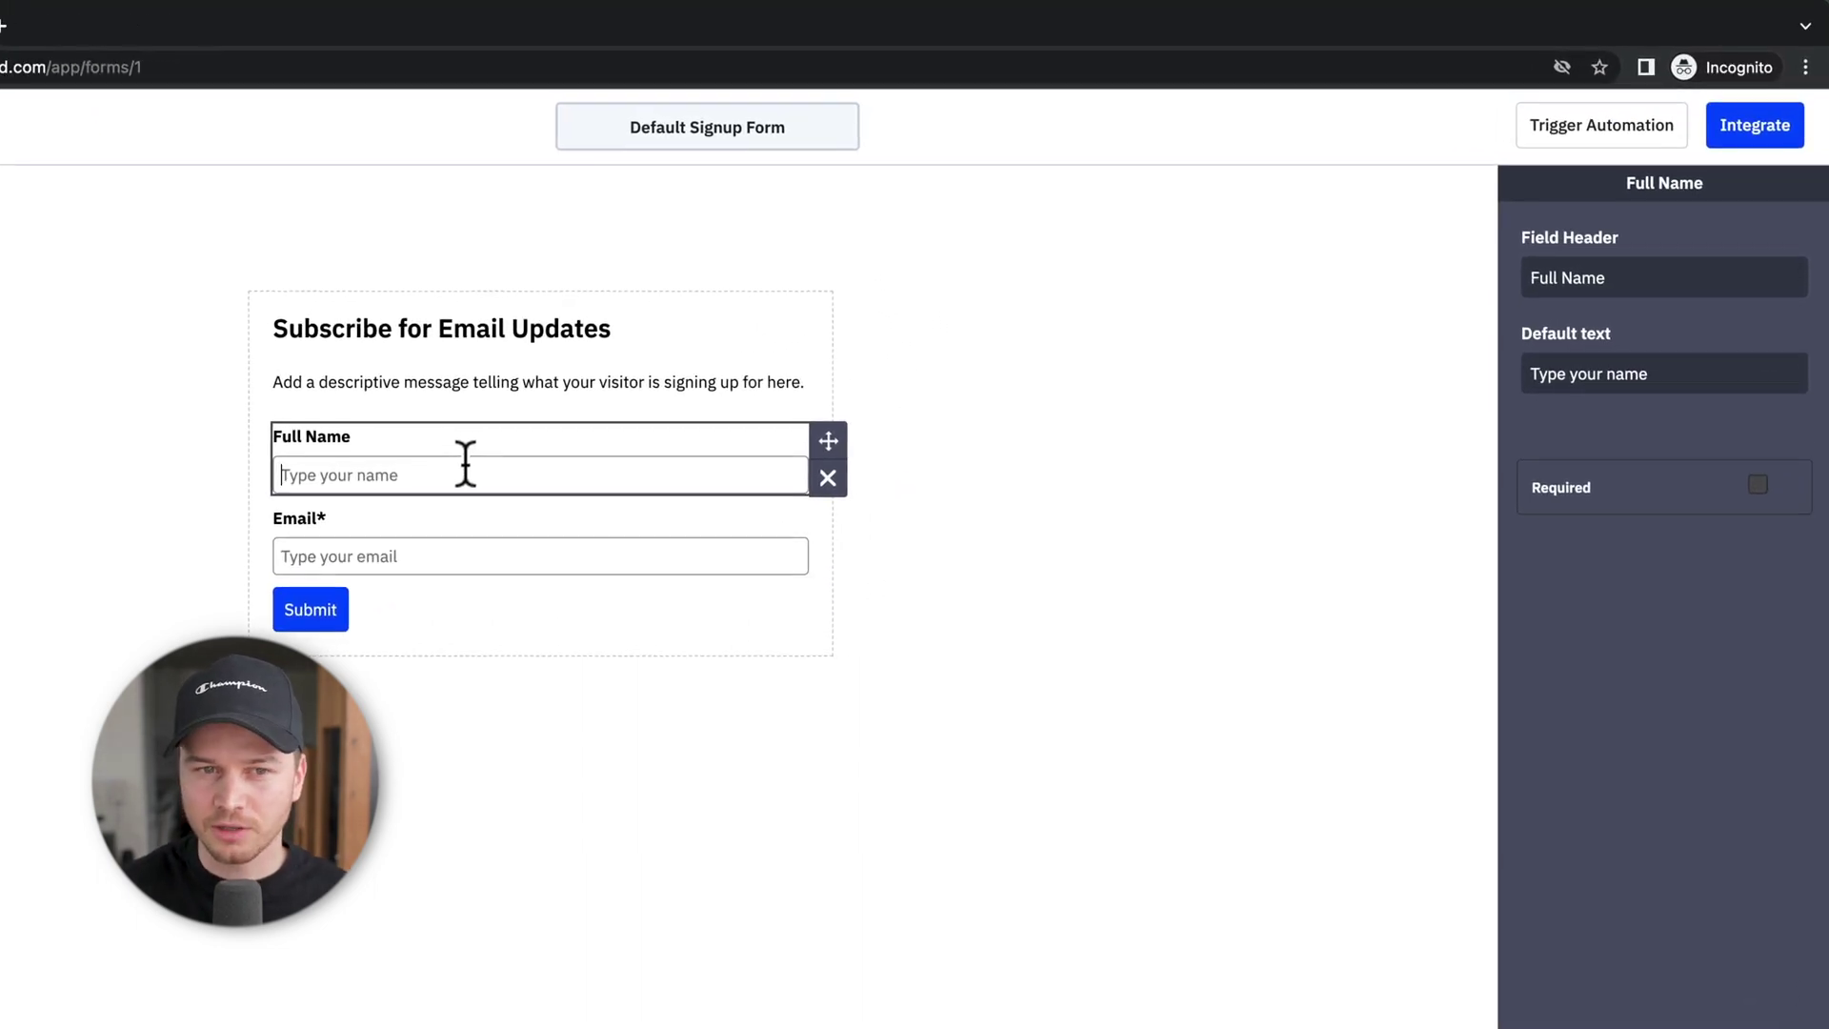
{"action": "left_click", "coordinate": [827, 478]}
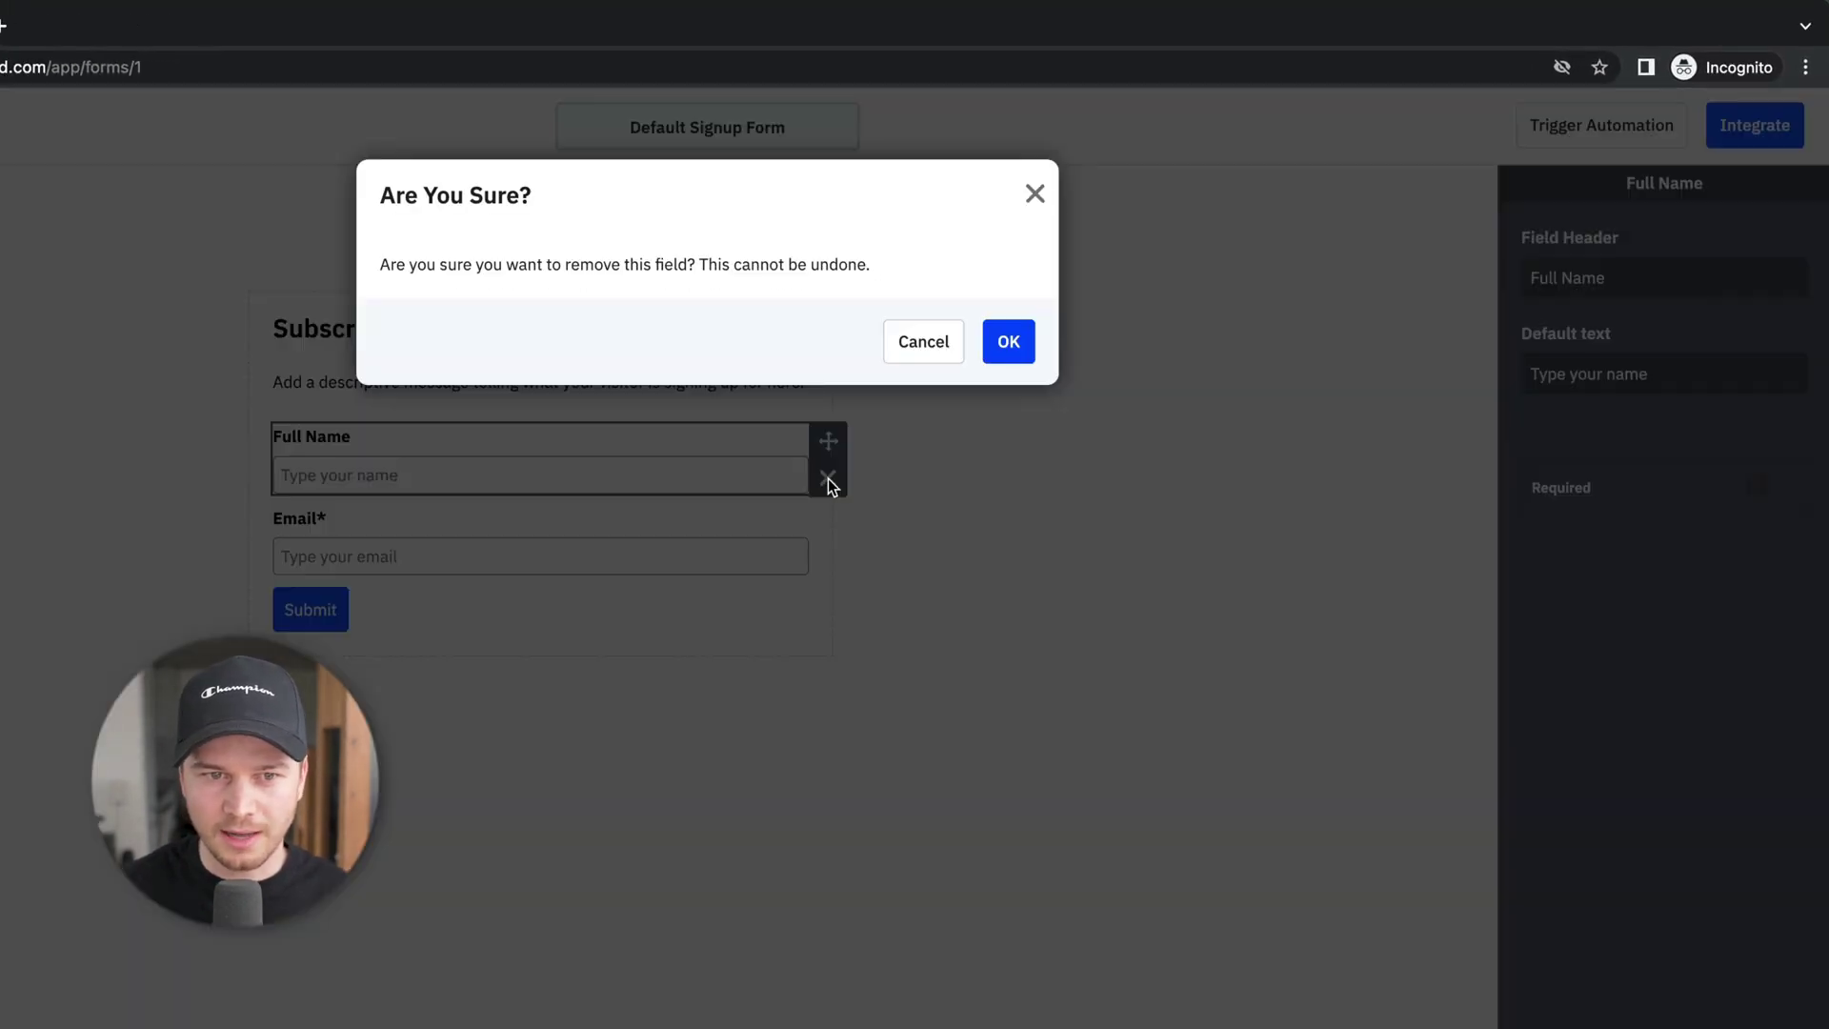
{"action": "left_click", "coordinate": [1006, 346]}
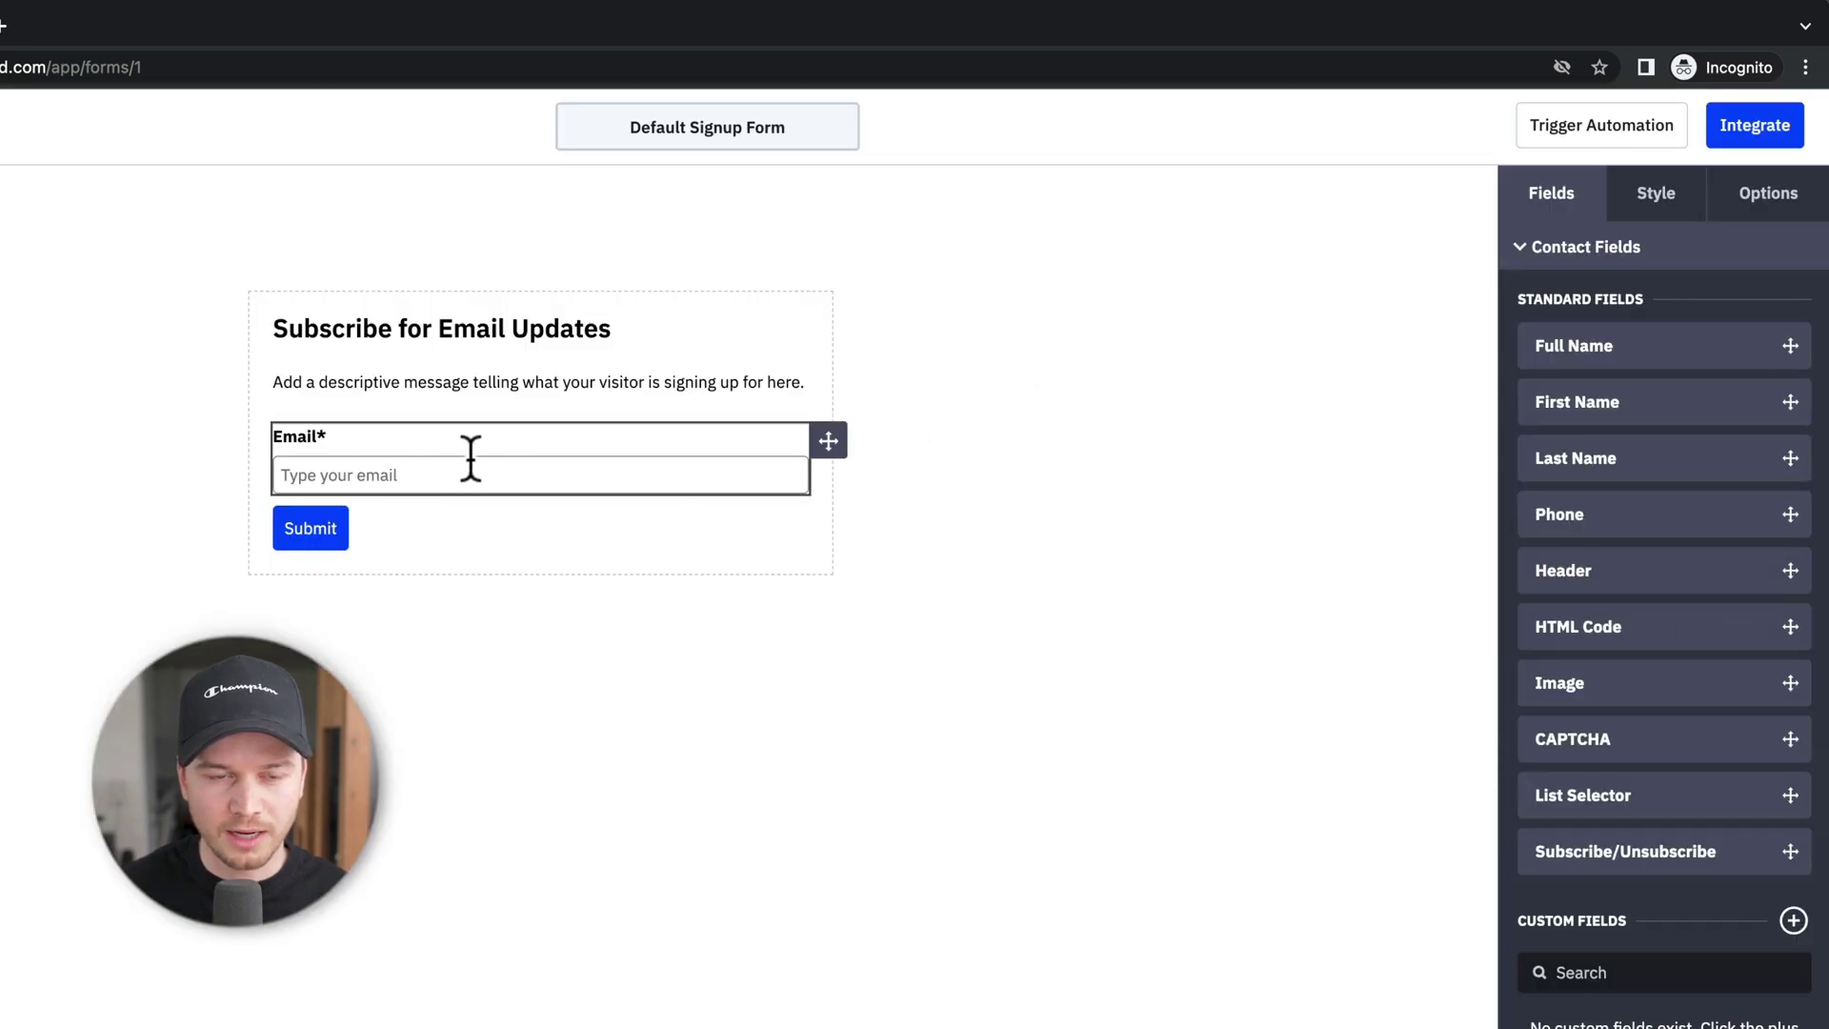
Clear the Email field's label and change its placeholder to 'Email'
{"action": "left_click", "coordinate": [438, 440]}
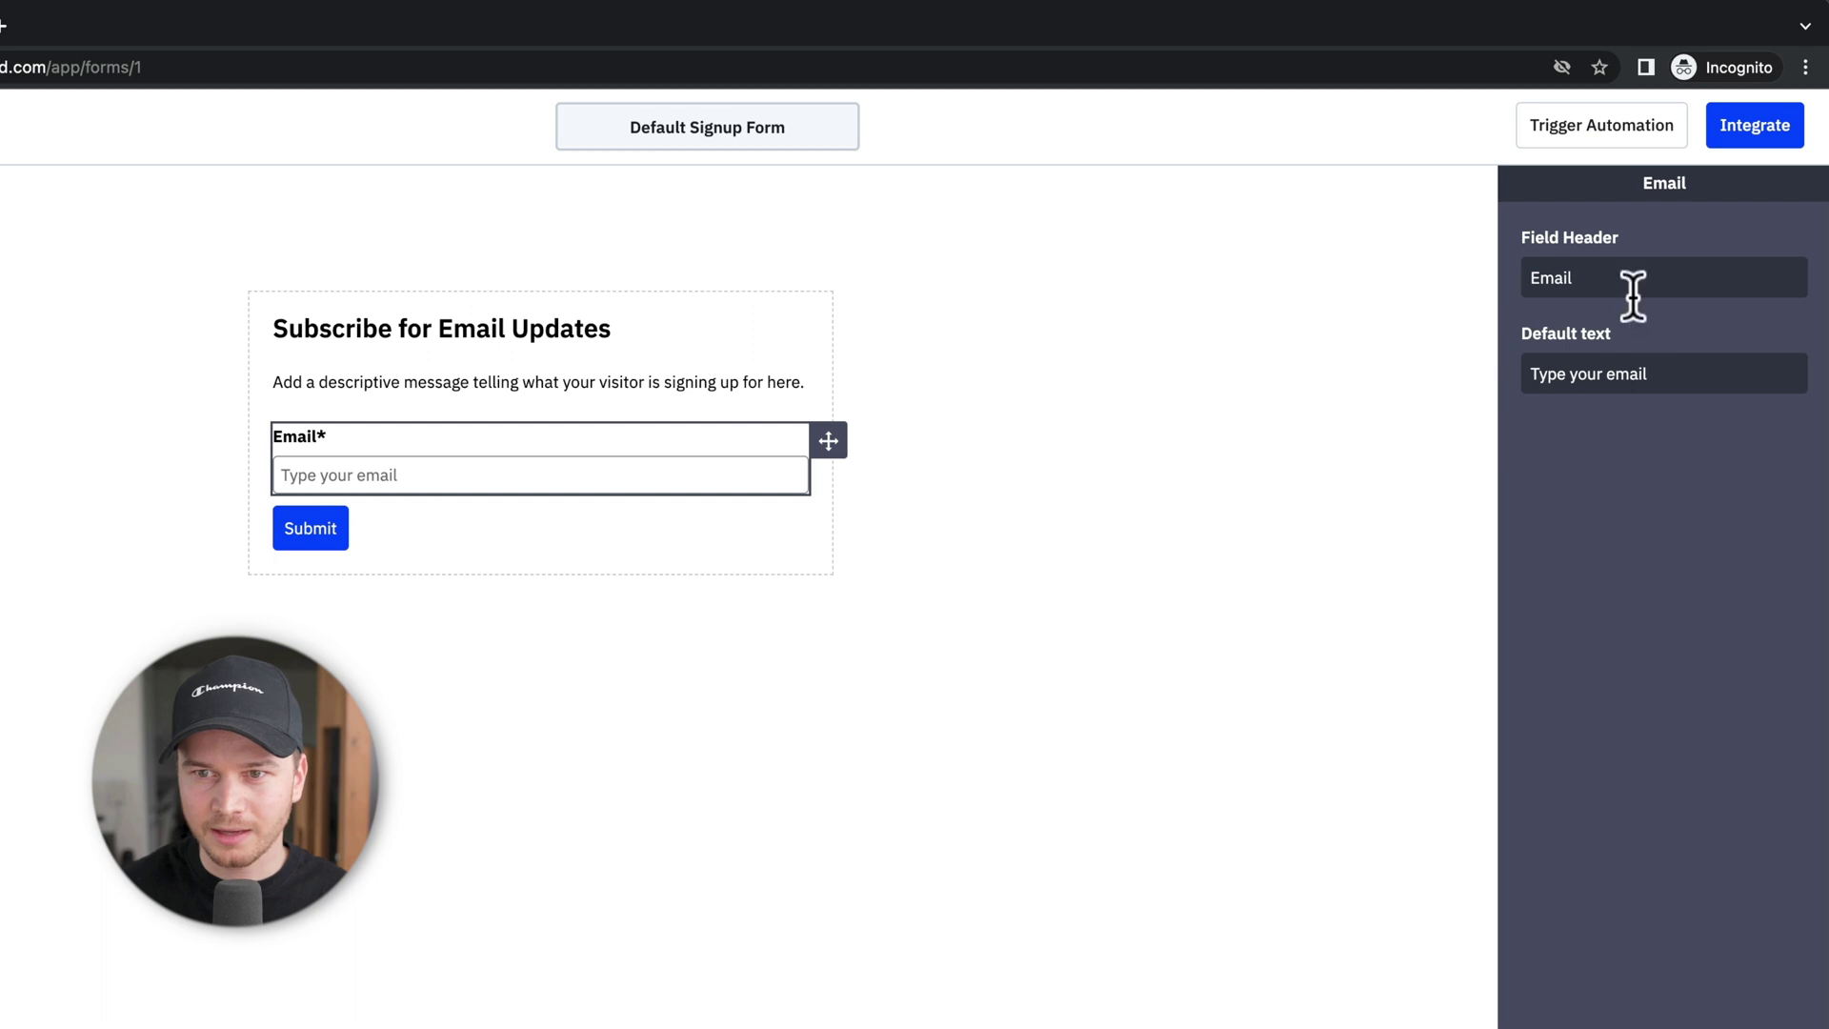
{"action": "left_click_drag", "start_coordinate": [1617, 278], "coordinate": [1506, 273]}
{"action": "key", "text": "BackSpace"}
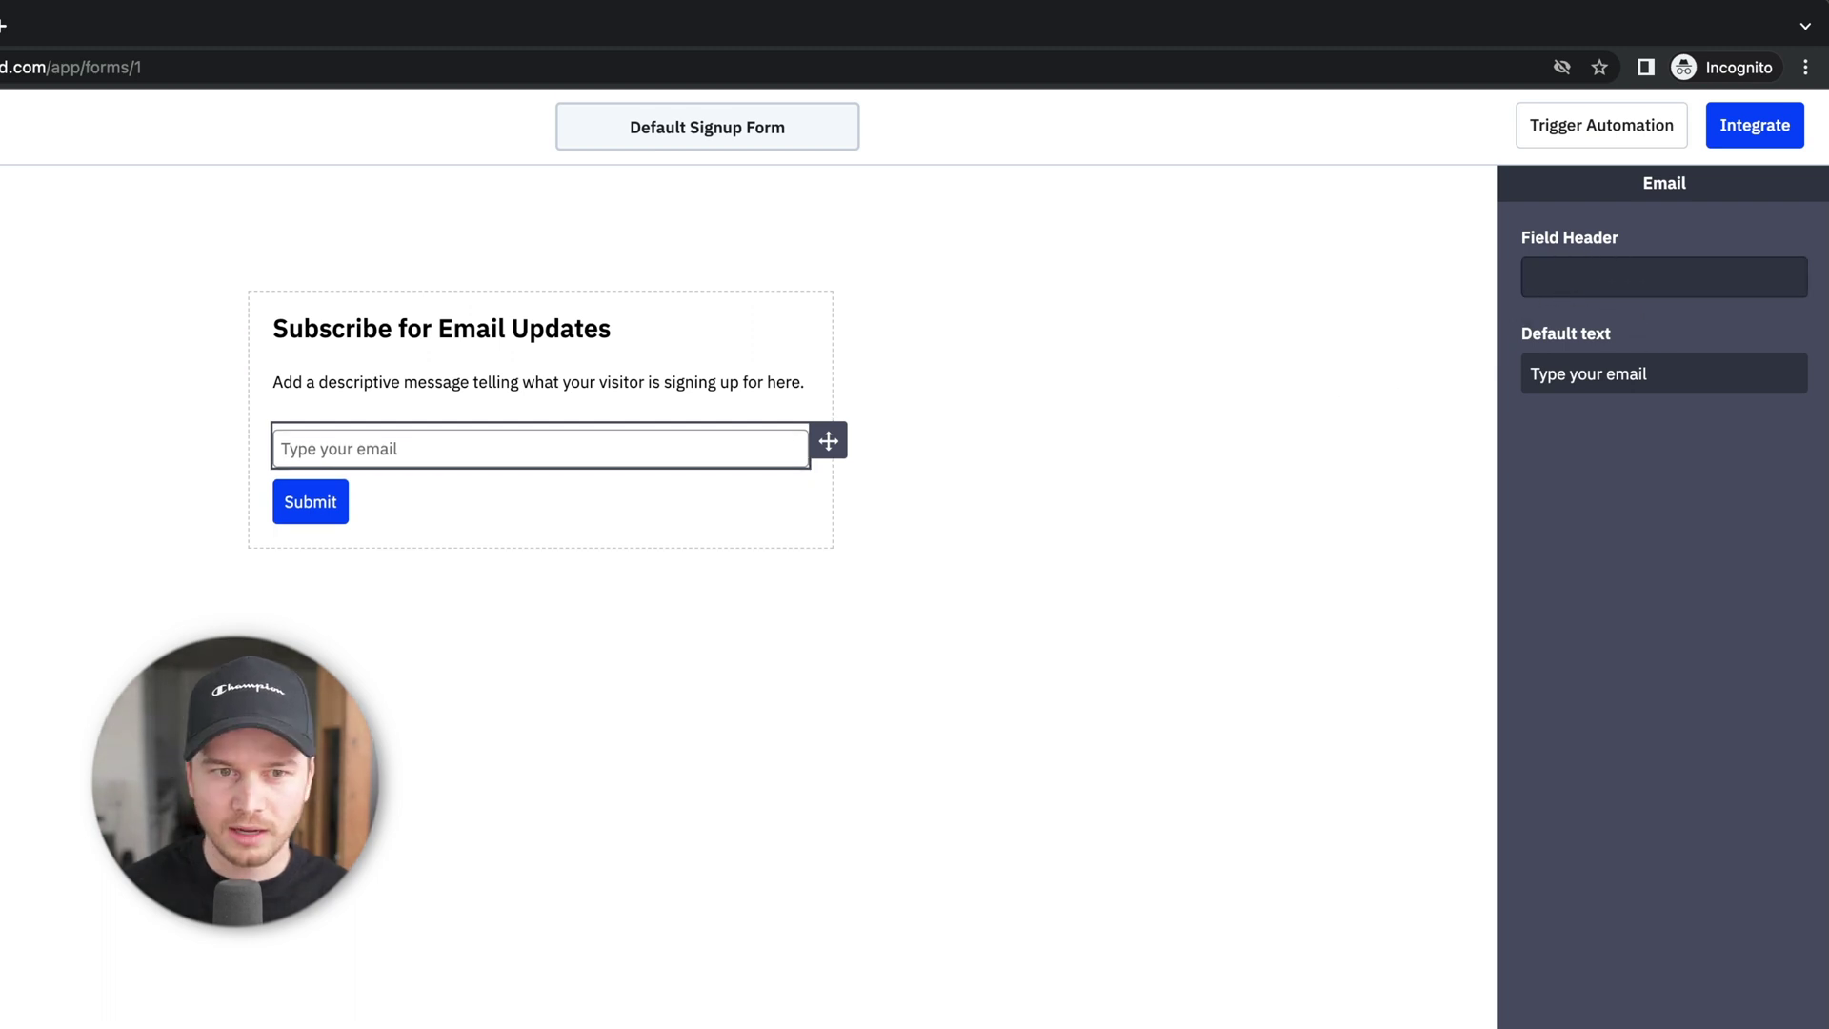
{"action": "left_click", "coordinate": [1676, 371]}
{"action": "left_click_drag", "start_coordinate": [1676, 372], "coordinate": [1497, 370]}
{"action": "type", "text": "Email"}
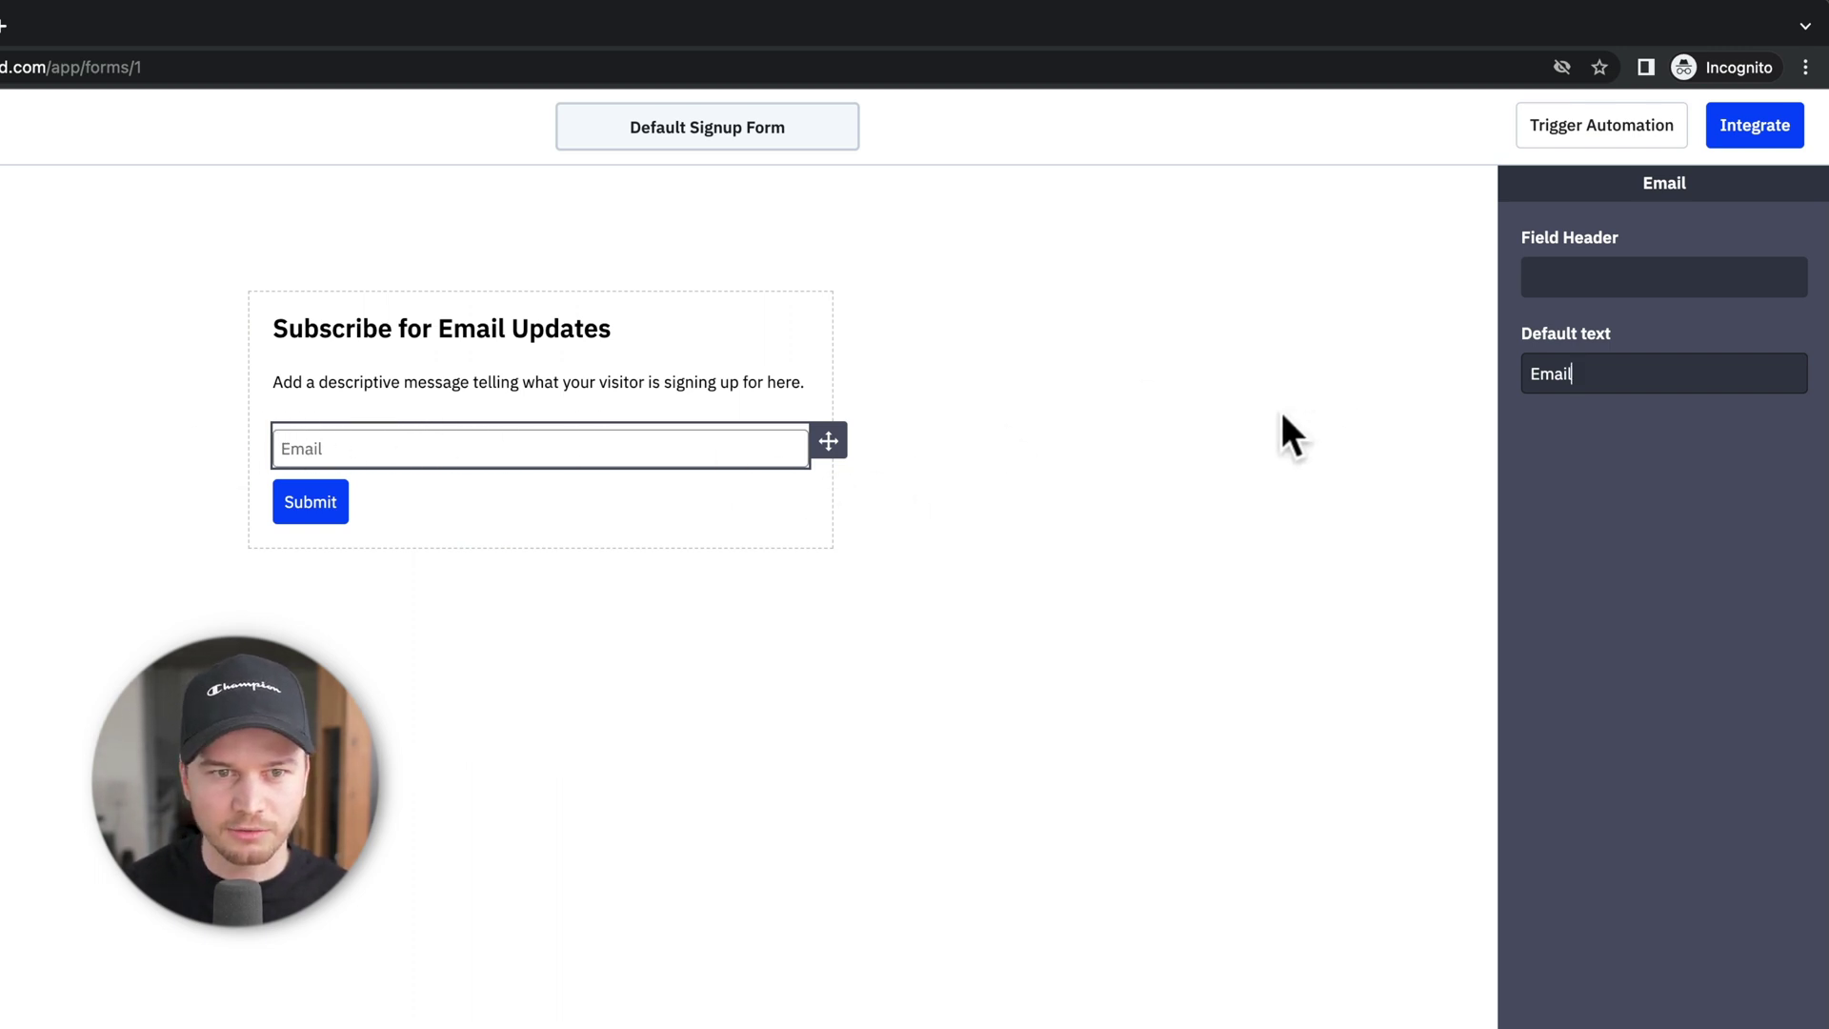
Delete the form's description text block
{"action": "left_click", "coordinate": [773, 385]}
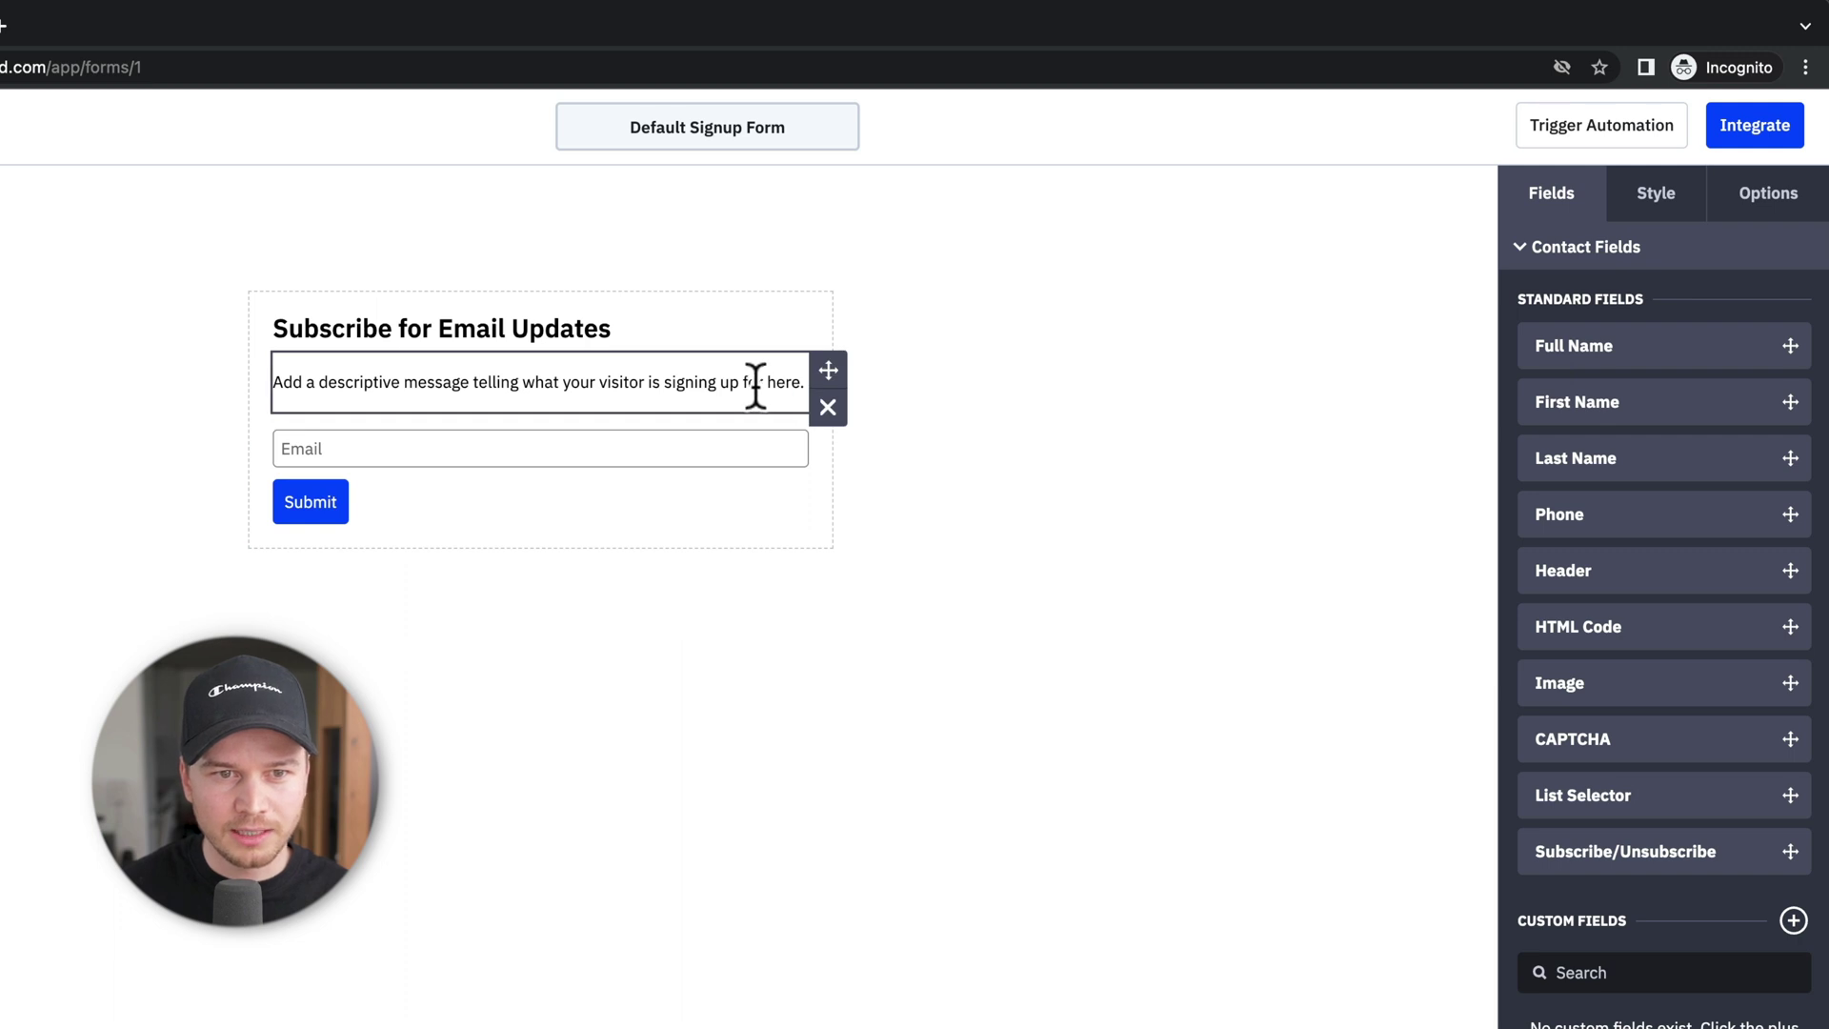
{"action": "left_click", "coordinate": [827, 400]}
{"action": "left_click", "coordinate": [1008, 343]}
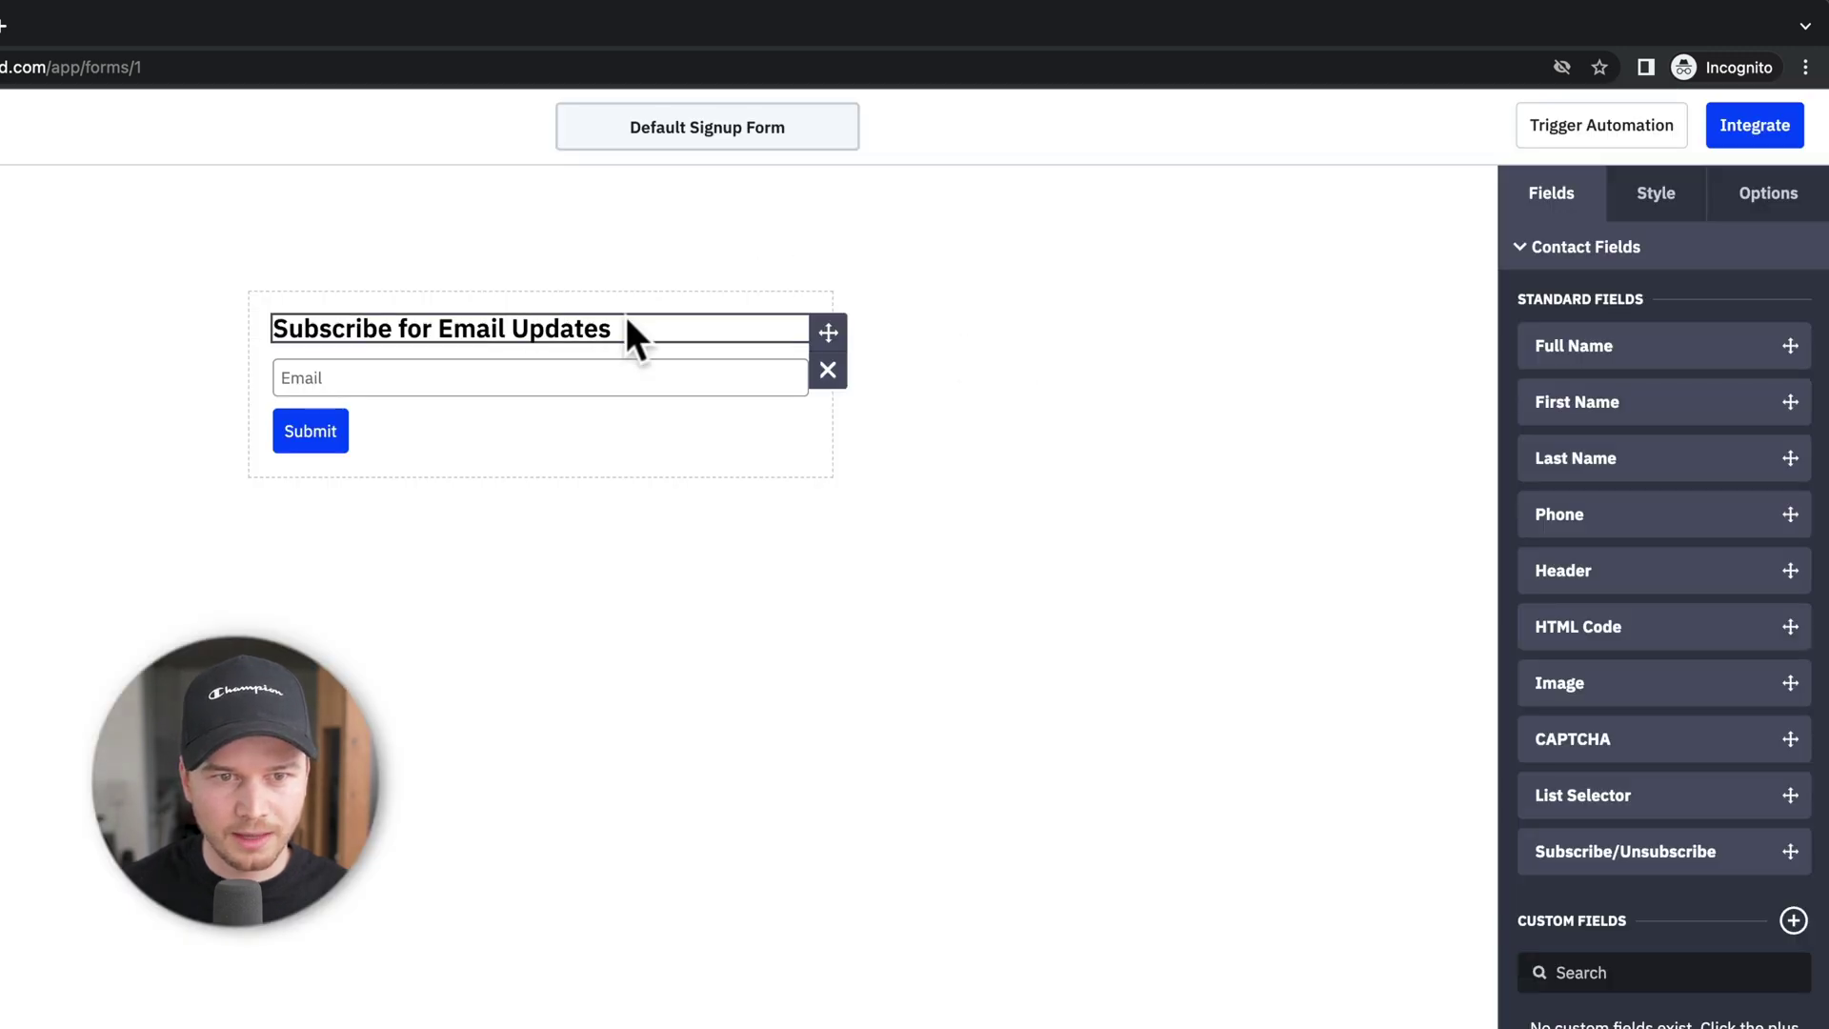
Change the header text to 'Subscribe for our Email Newsletter'
{"action": "left_click", "coordinate": [586, 327]}
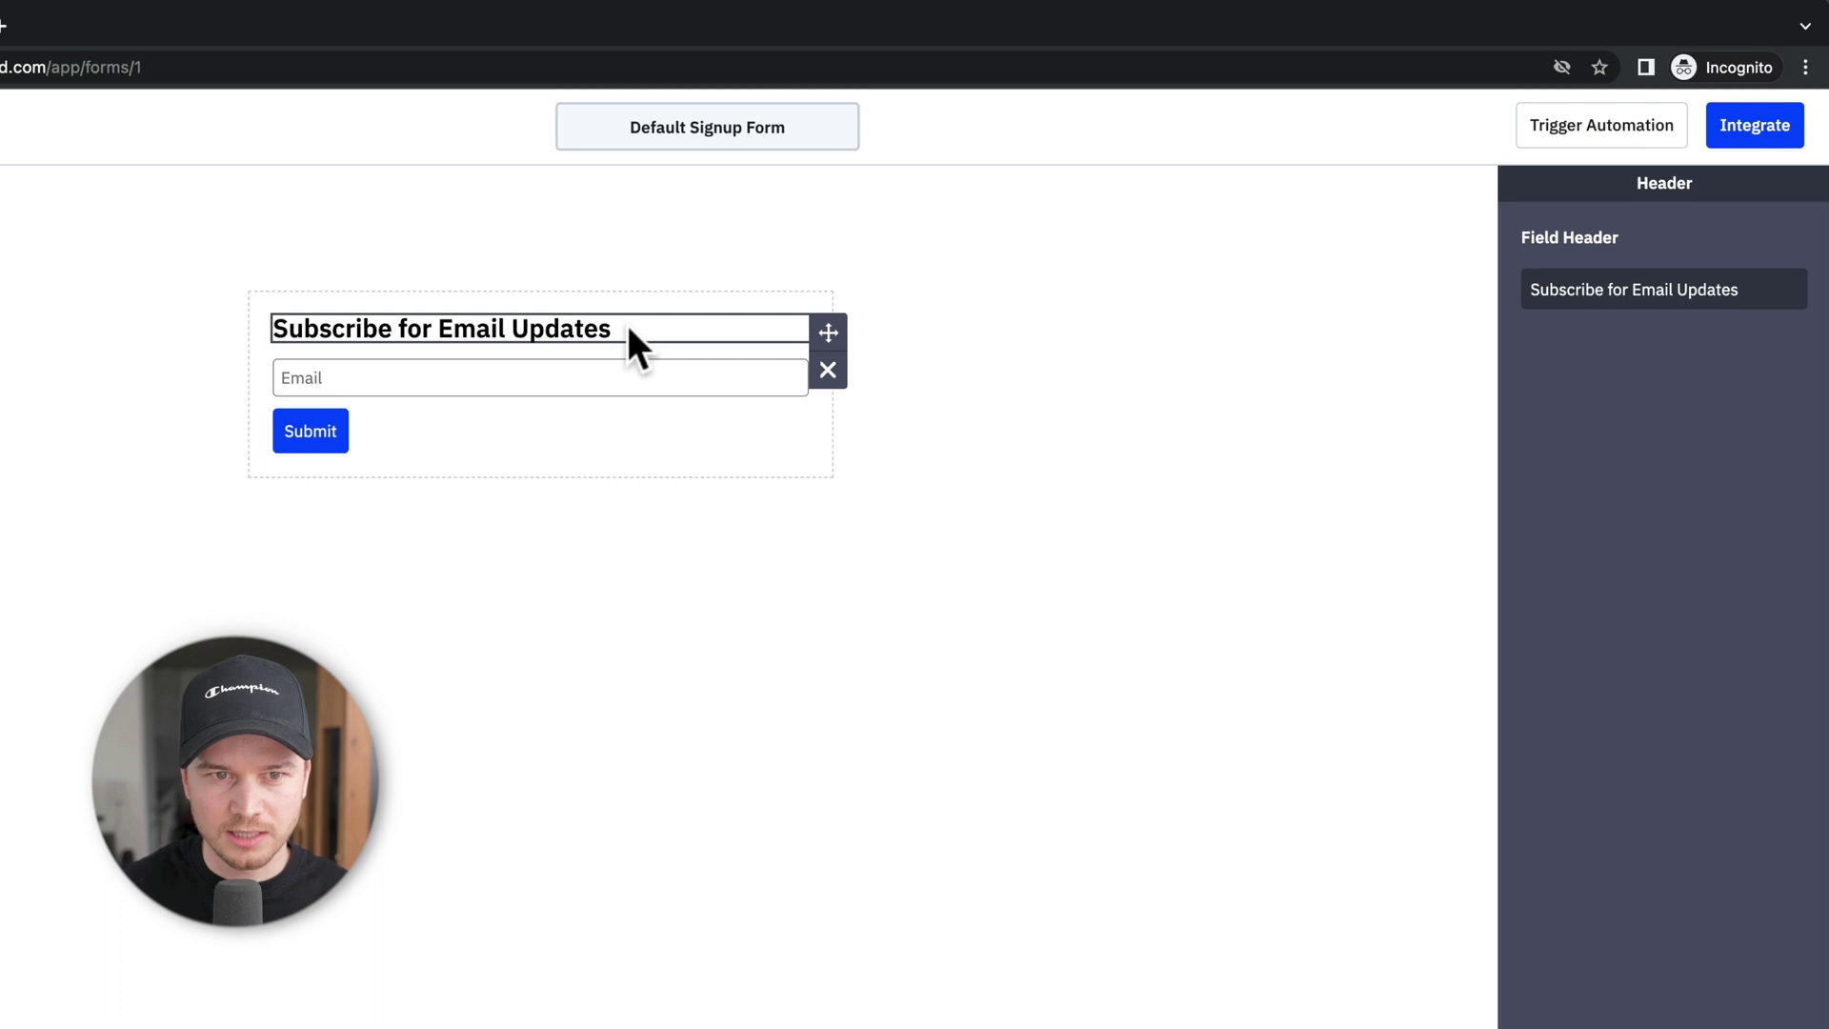
{"action": "mouse_move", "coordinate": [1758, 287]}
{"action": "left_mouse_down"}
{"action": "mouse_move", "coordinate": [1523, 294]}
{"action": "mouse_move", "coordinate": [1742, 289]}
{"action": "left_mouse_up"}
{"action": "left_click", "coordinate": [1649, 286]}
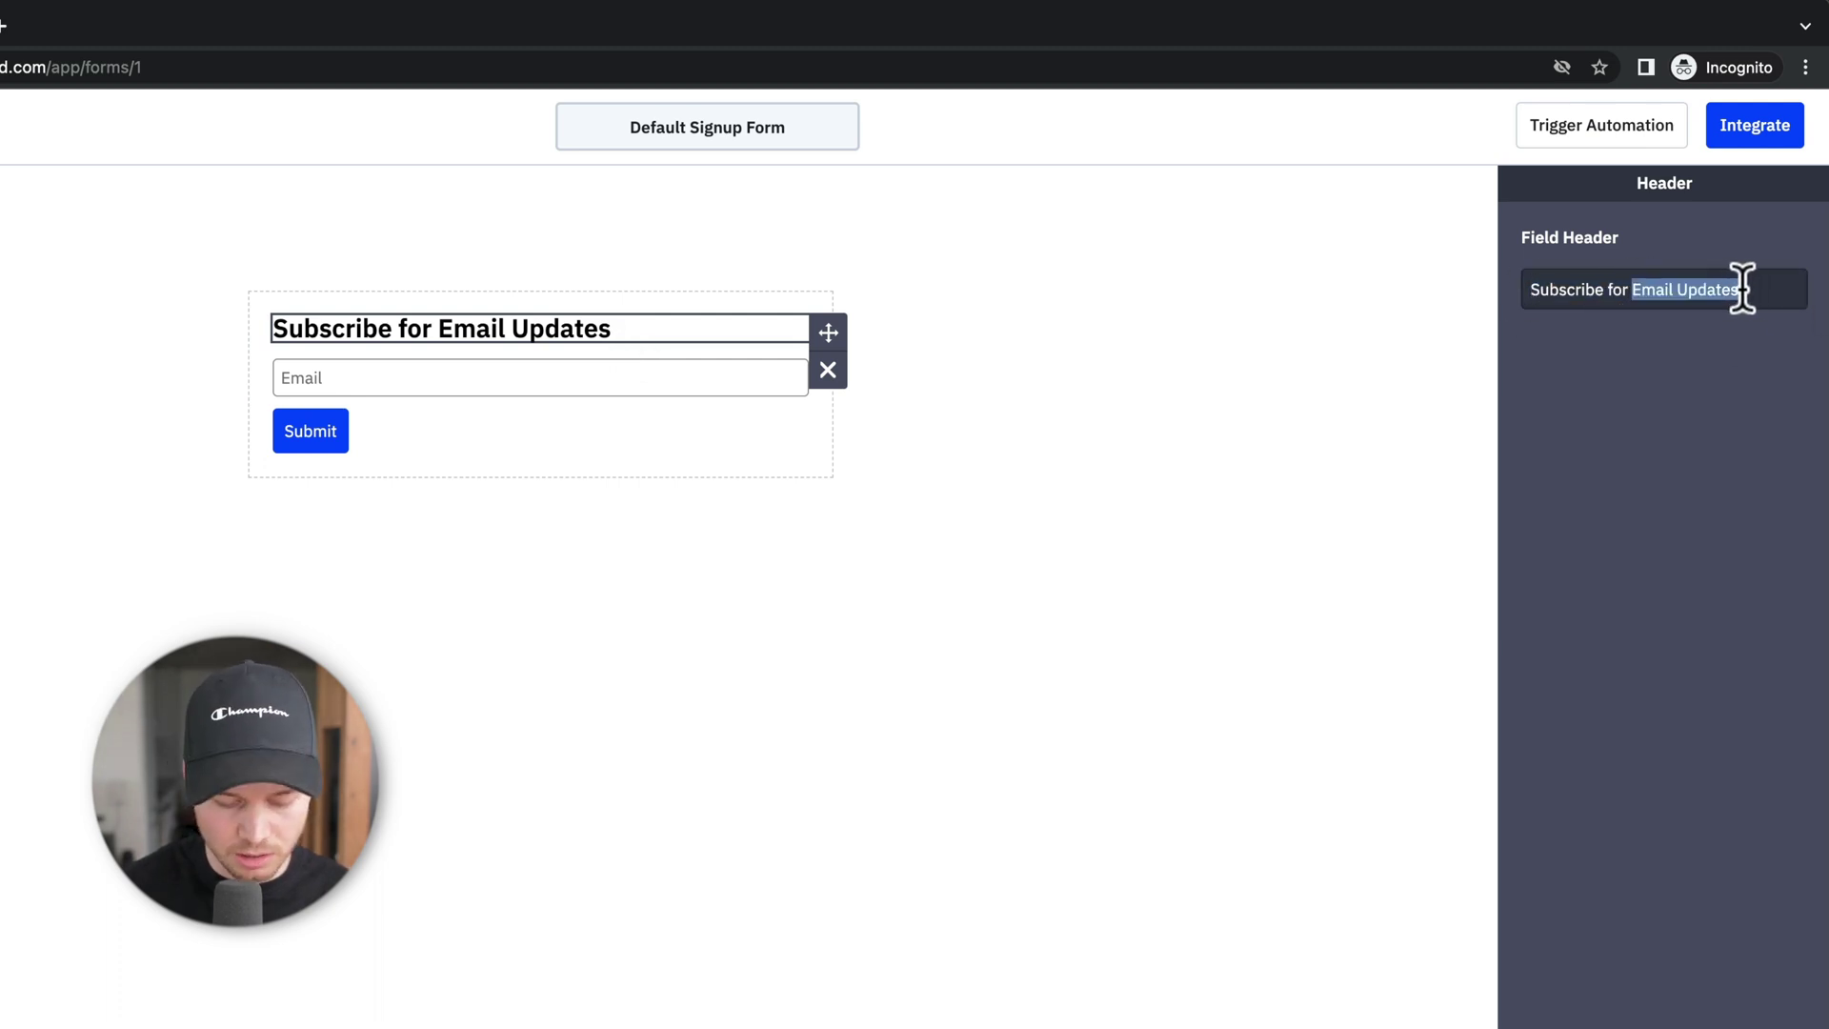
{"action": "type", "text": "our Ema"}
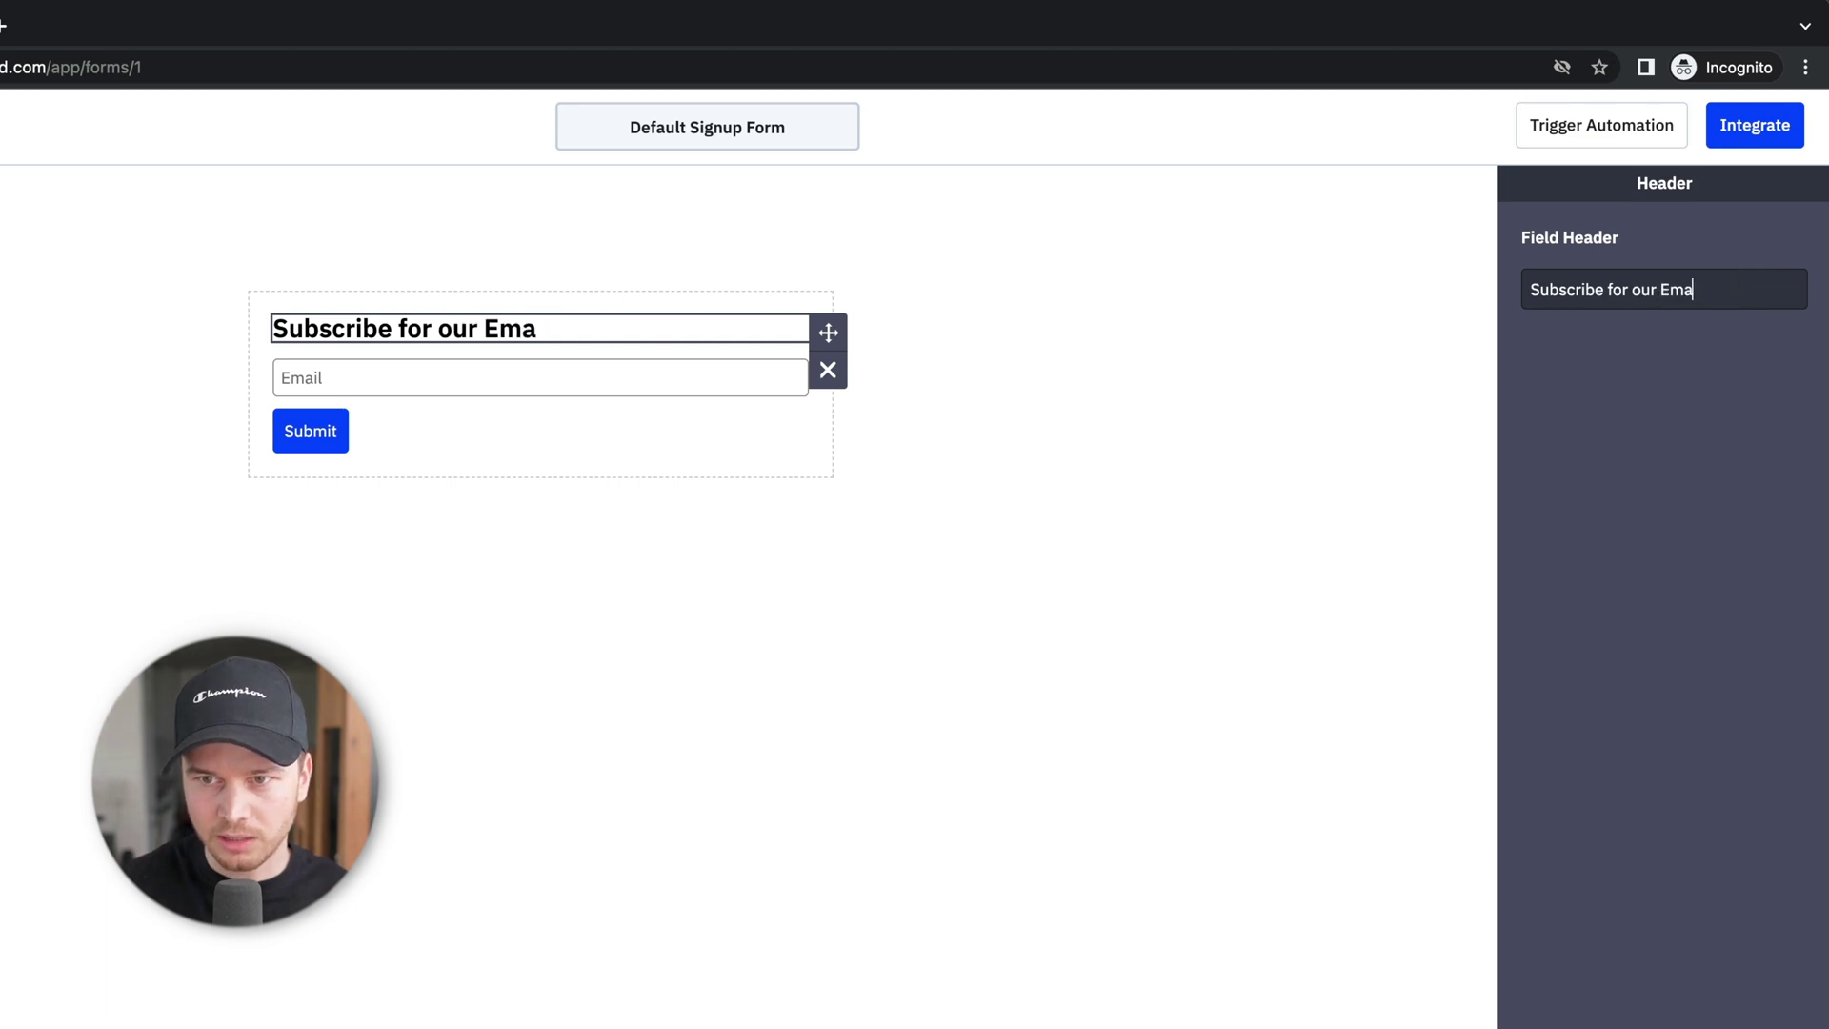
{"action": "type", "text": "il Newsletter"}
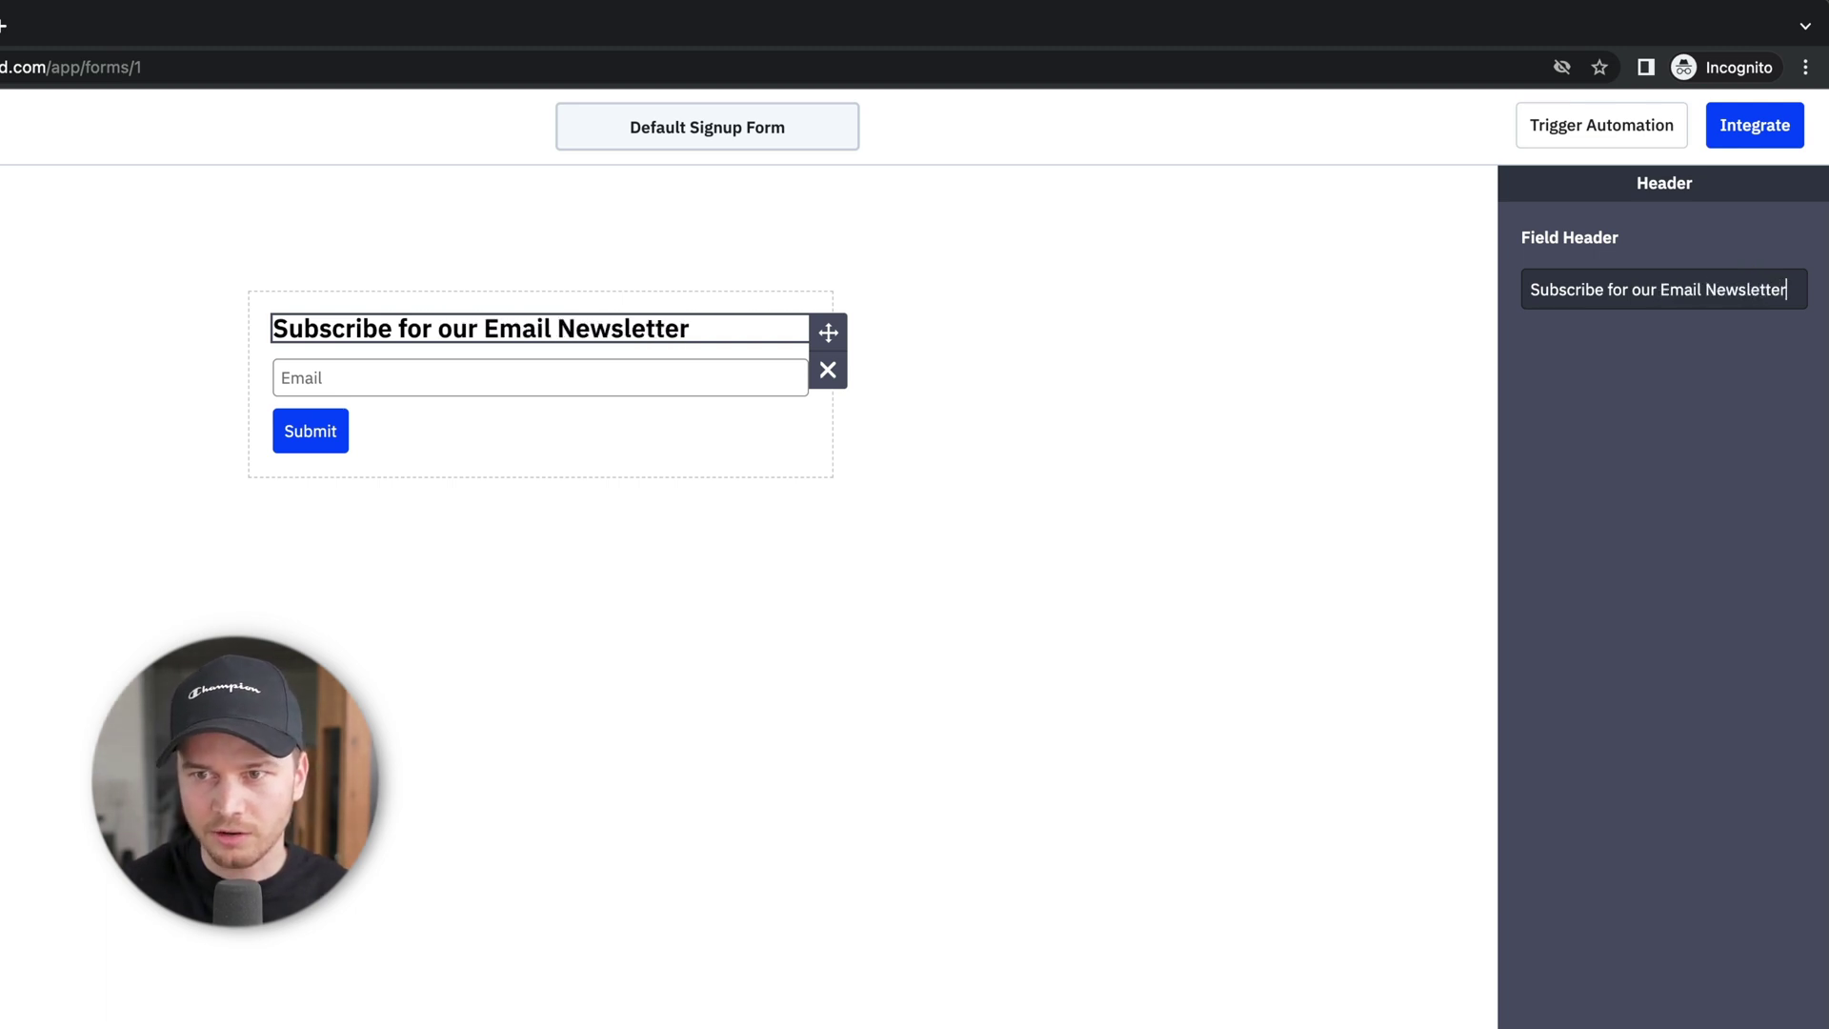
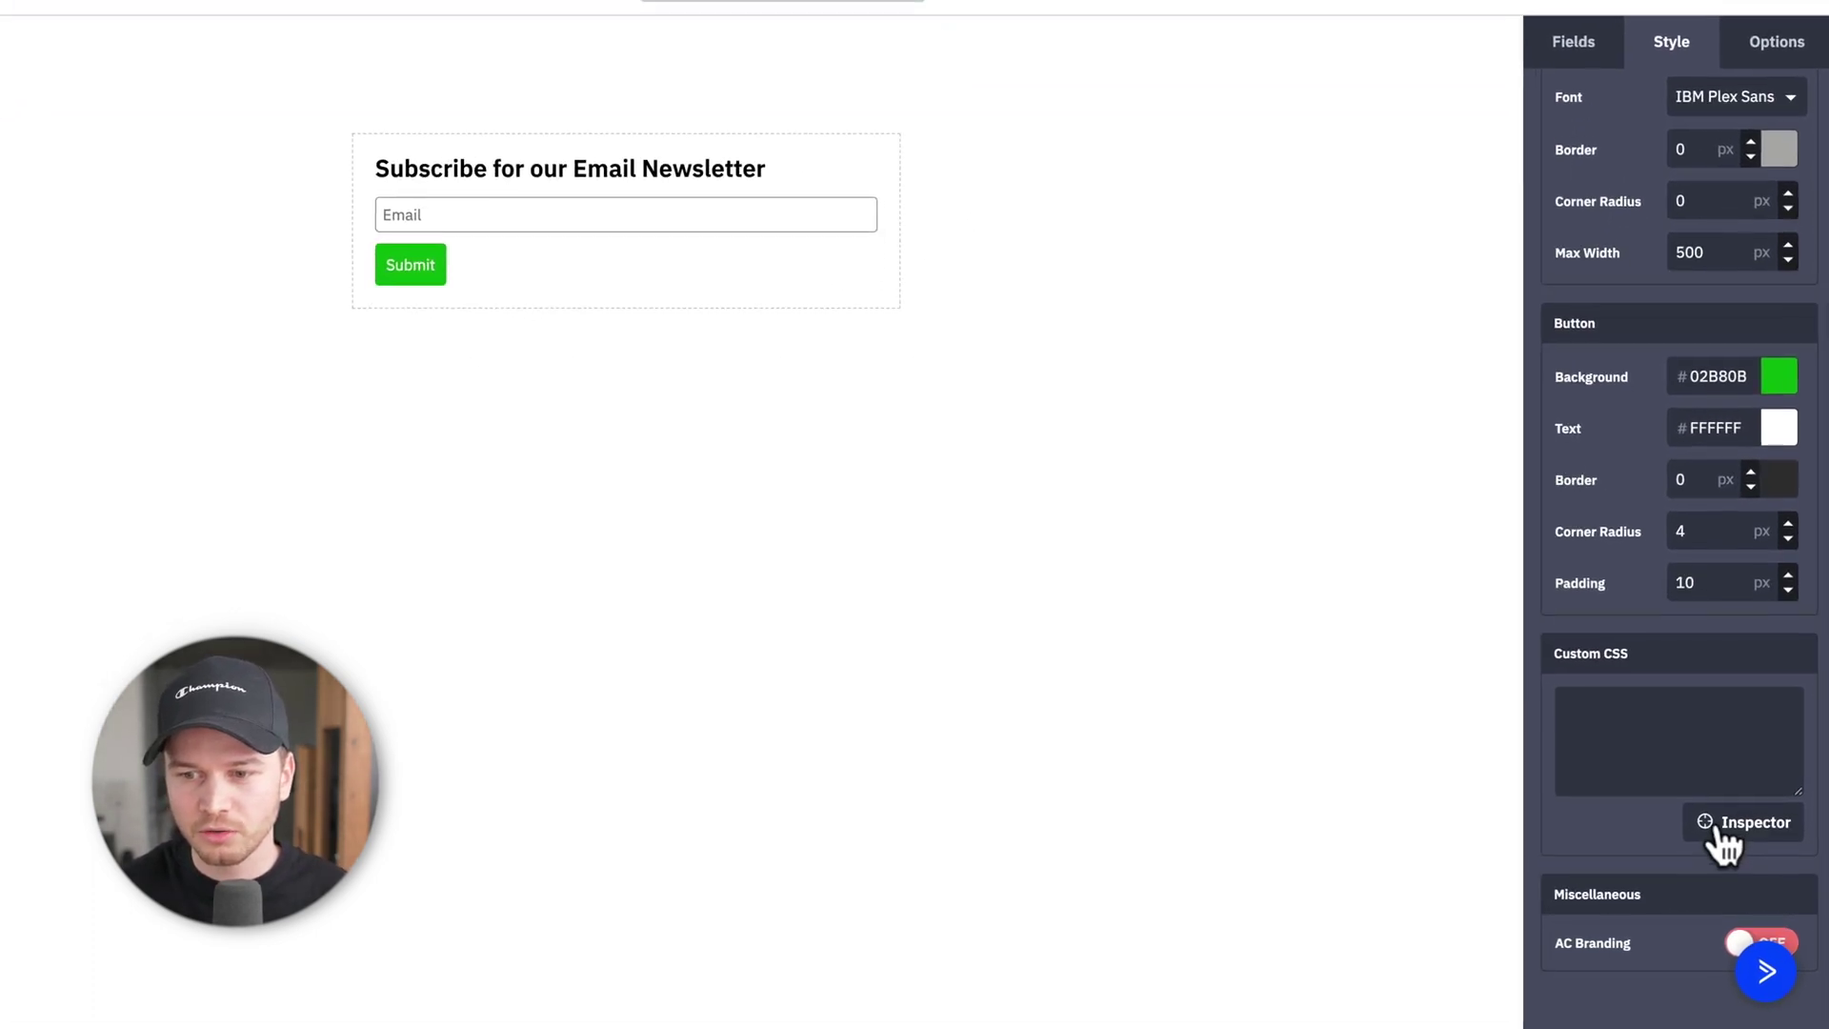
Add the custom CSS rule text-align: center to the form's Email input
{"action": "left_click", "coordinate": [1720, 831]}
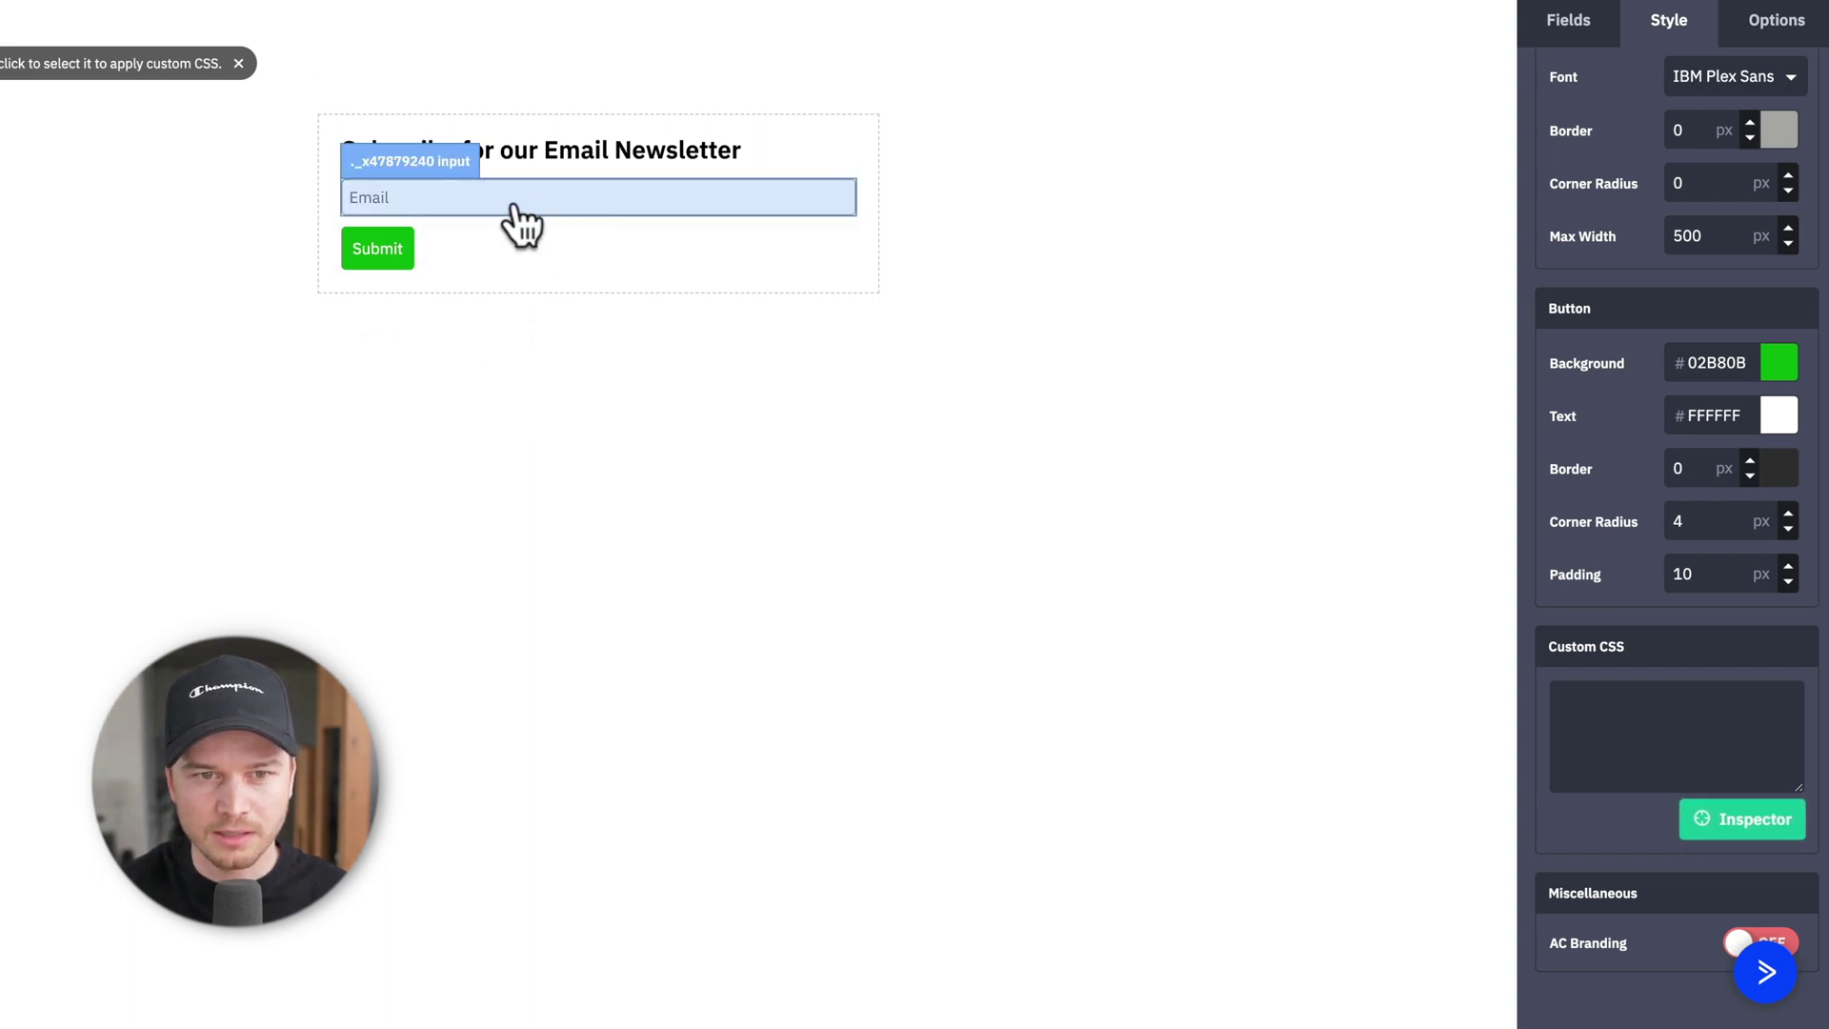
{"action": "left_click", "coordinate": [513, 205]}
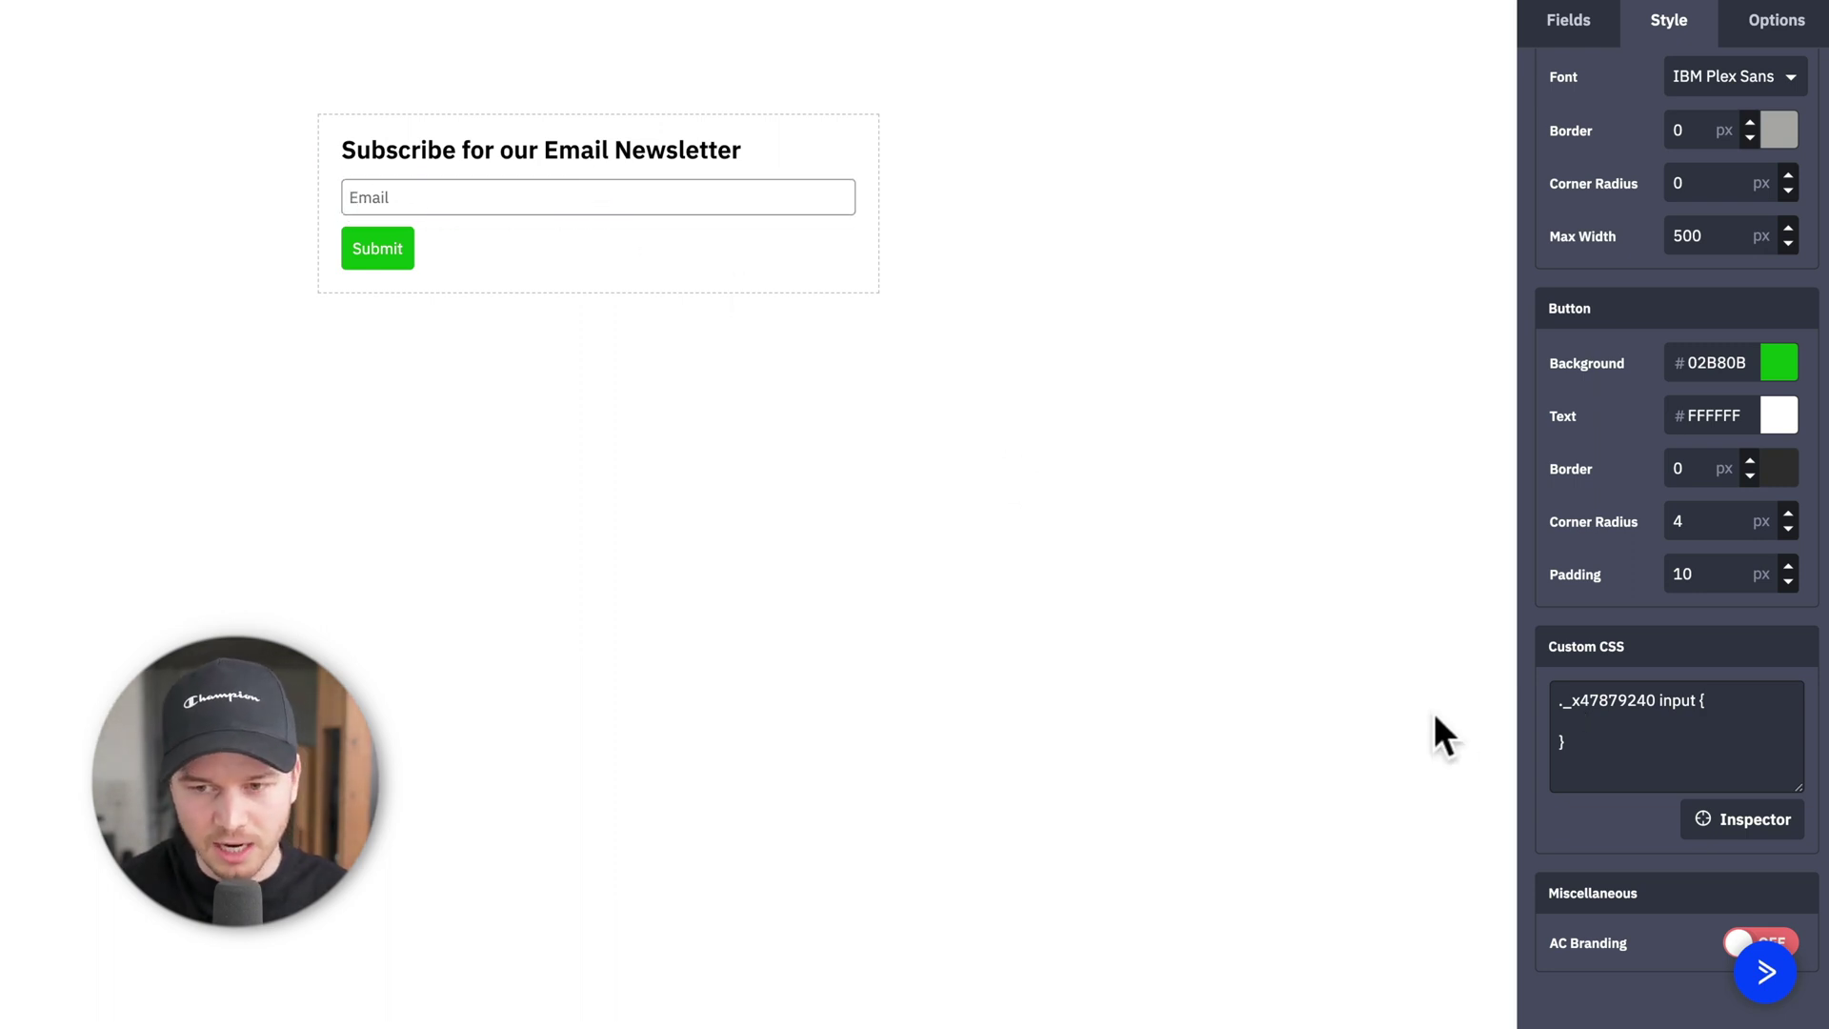
{"action": "type", "text": "text"}
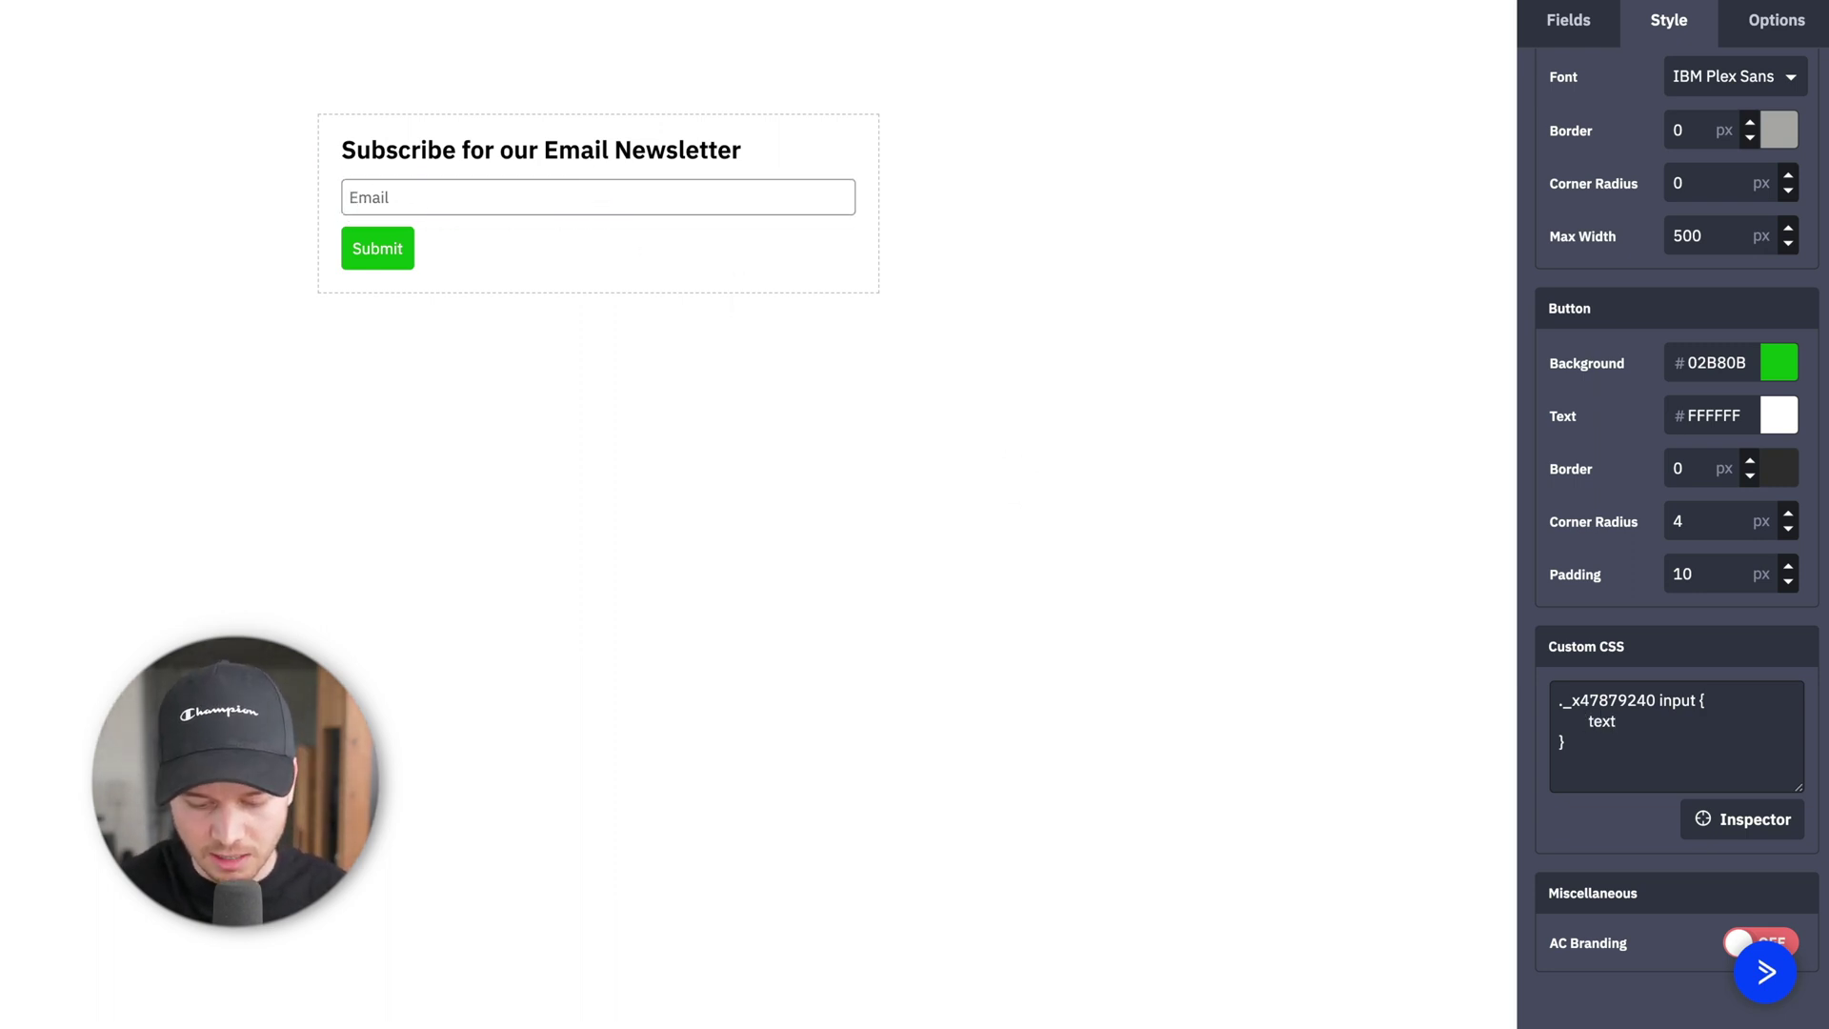
{"action": "type", "text": "-align"}
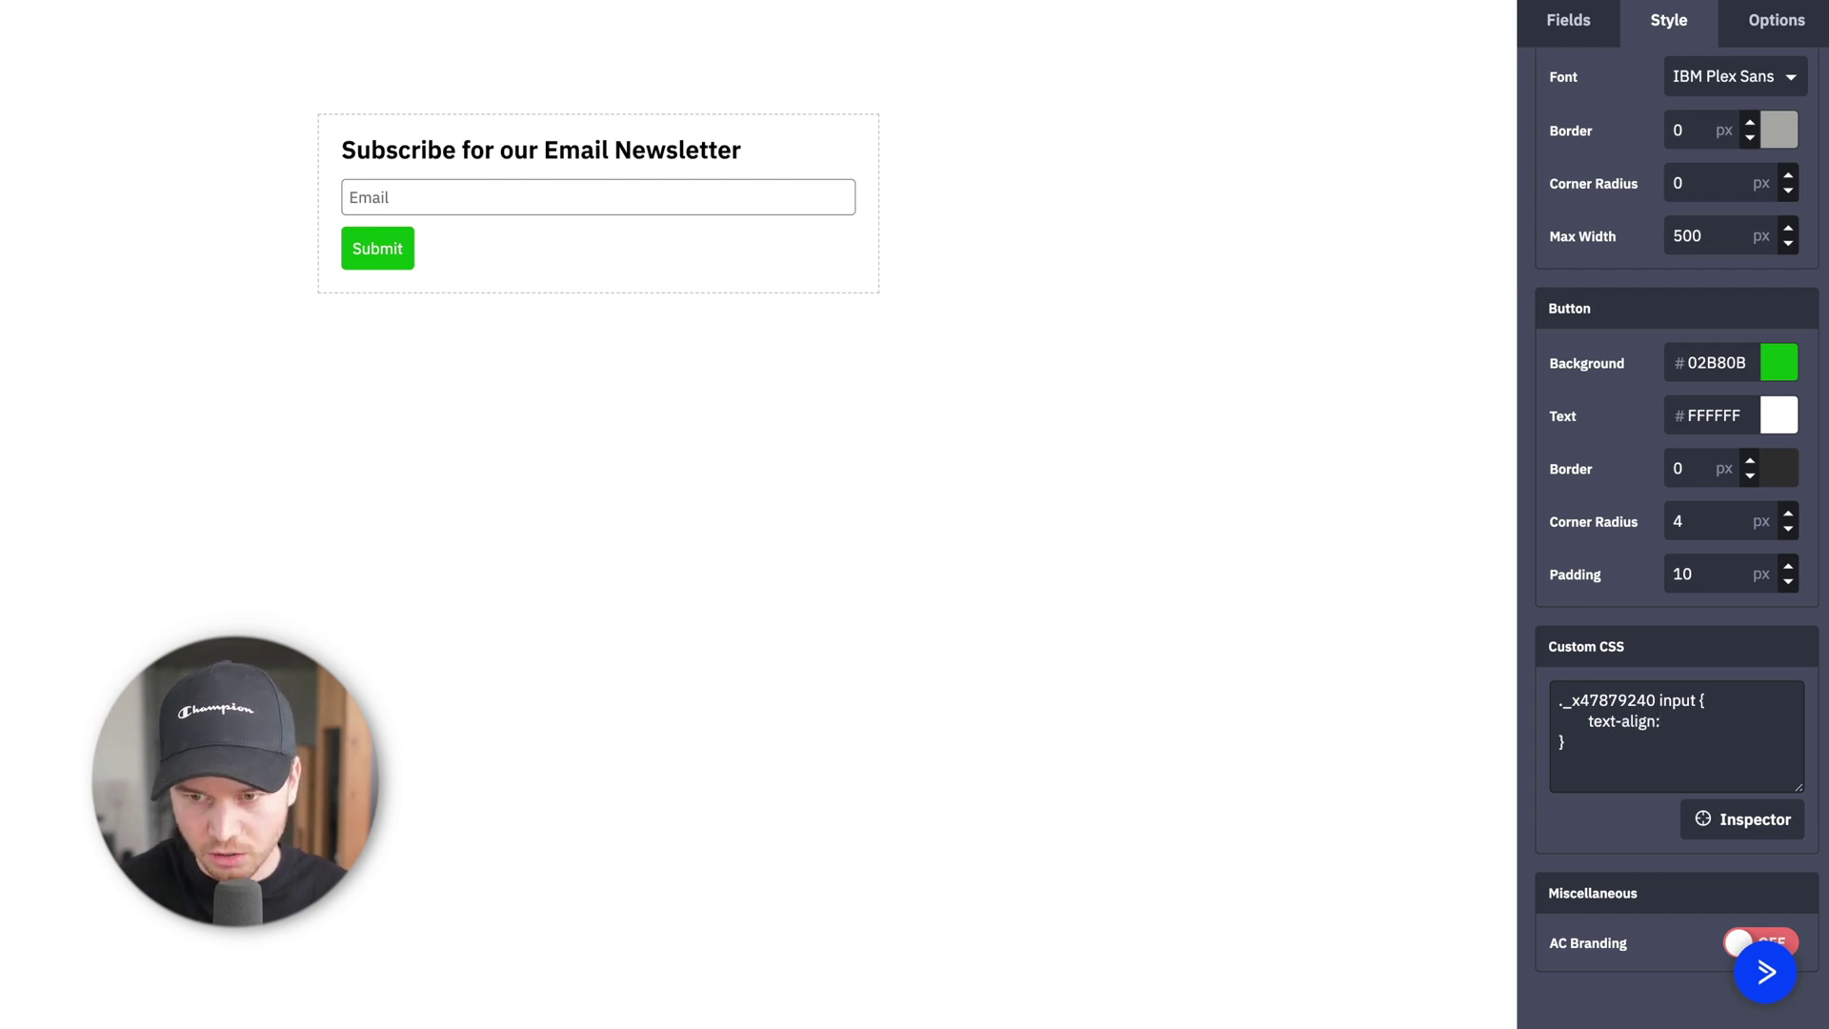
{"action": "type", "text": ": center;"}
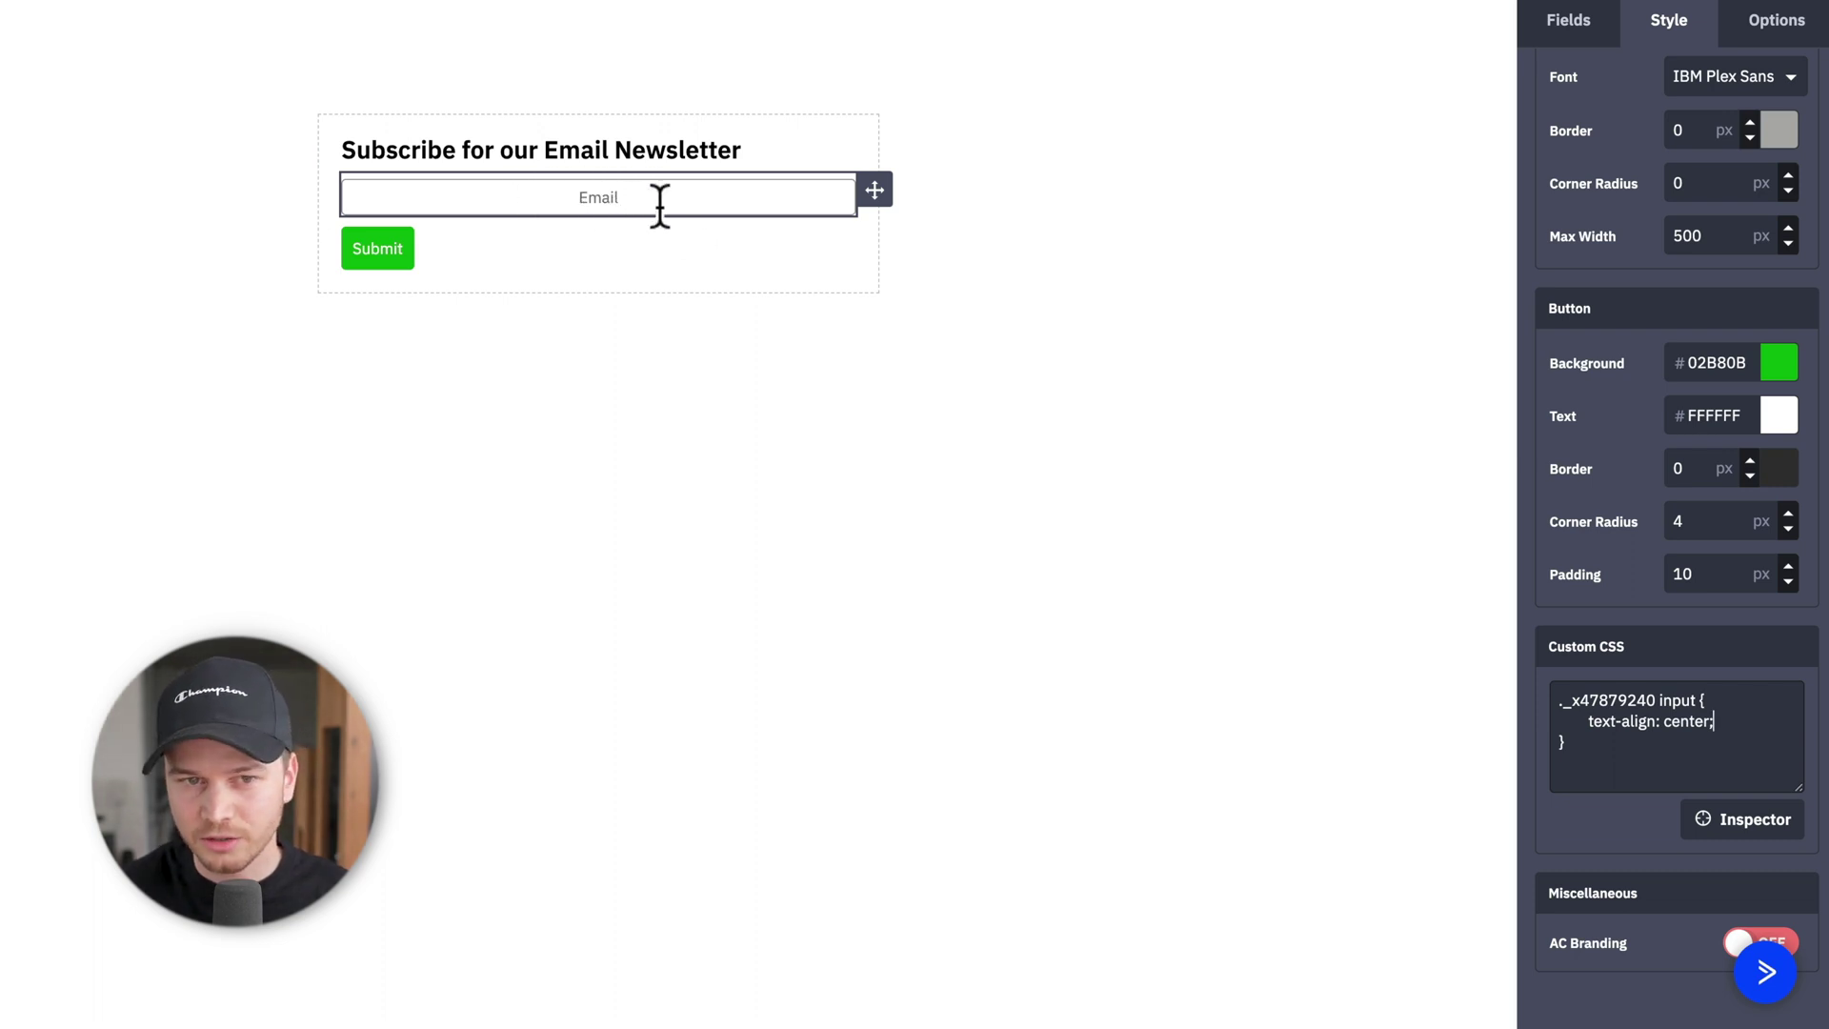
{"action": "left_click", "coordinate": [1724, 831]}
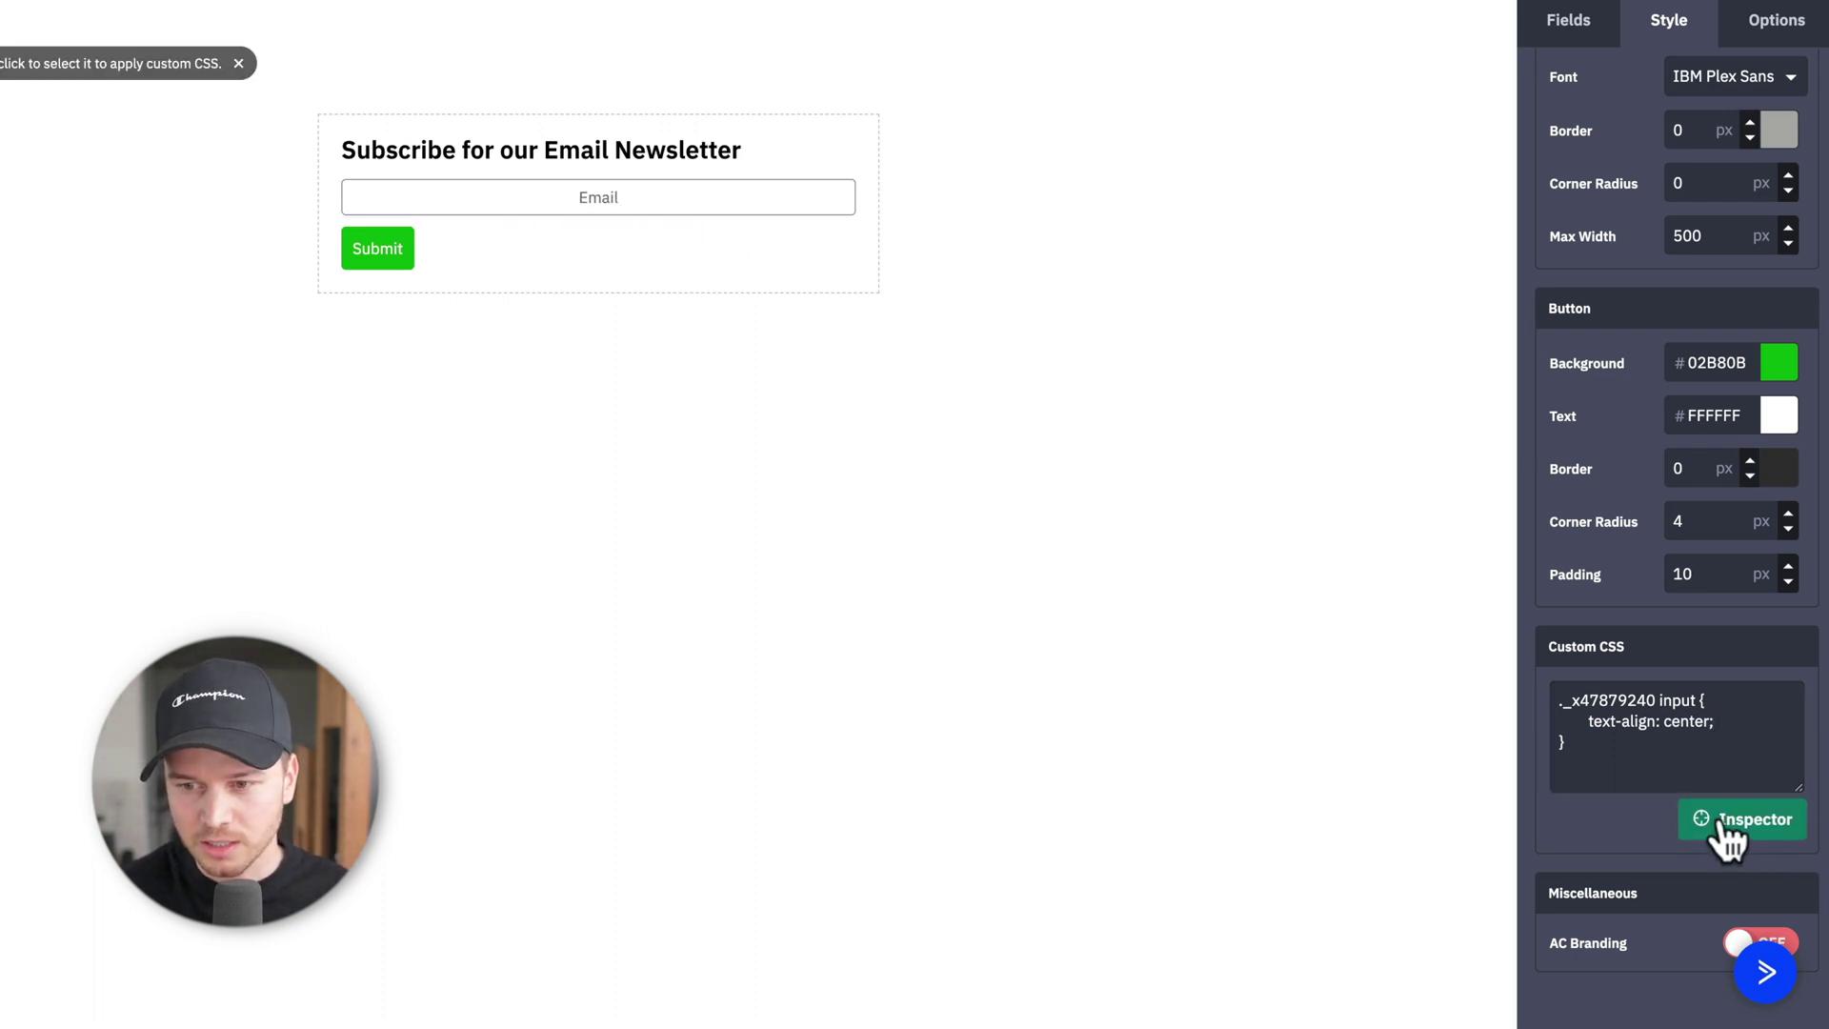
Give the Submit button's CSS rule width: 100%; and bring up the form's integration options
{"action": "left_click", "coordinate": [385, 259]}
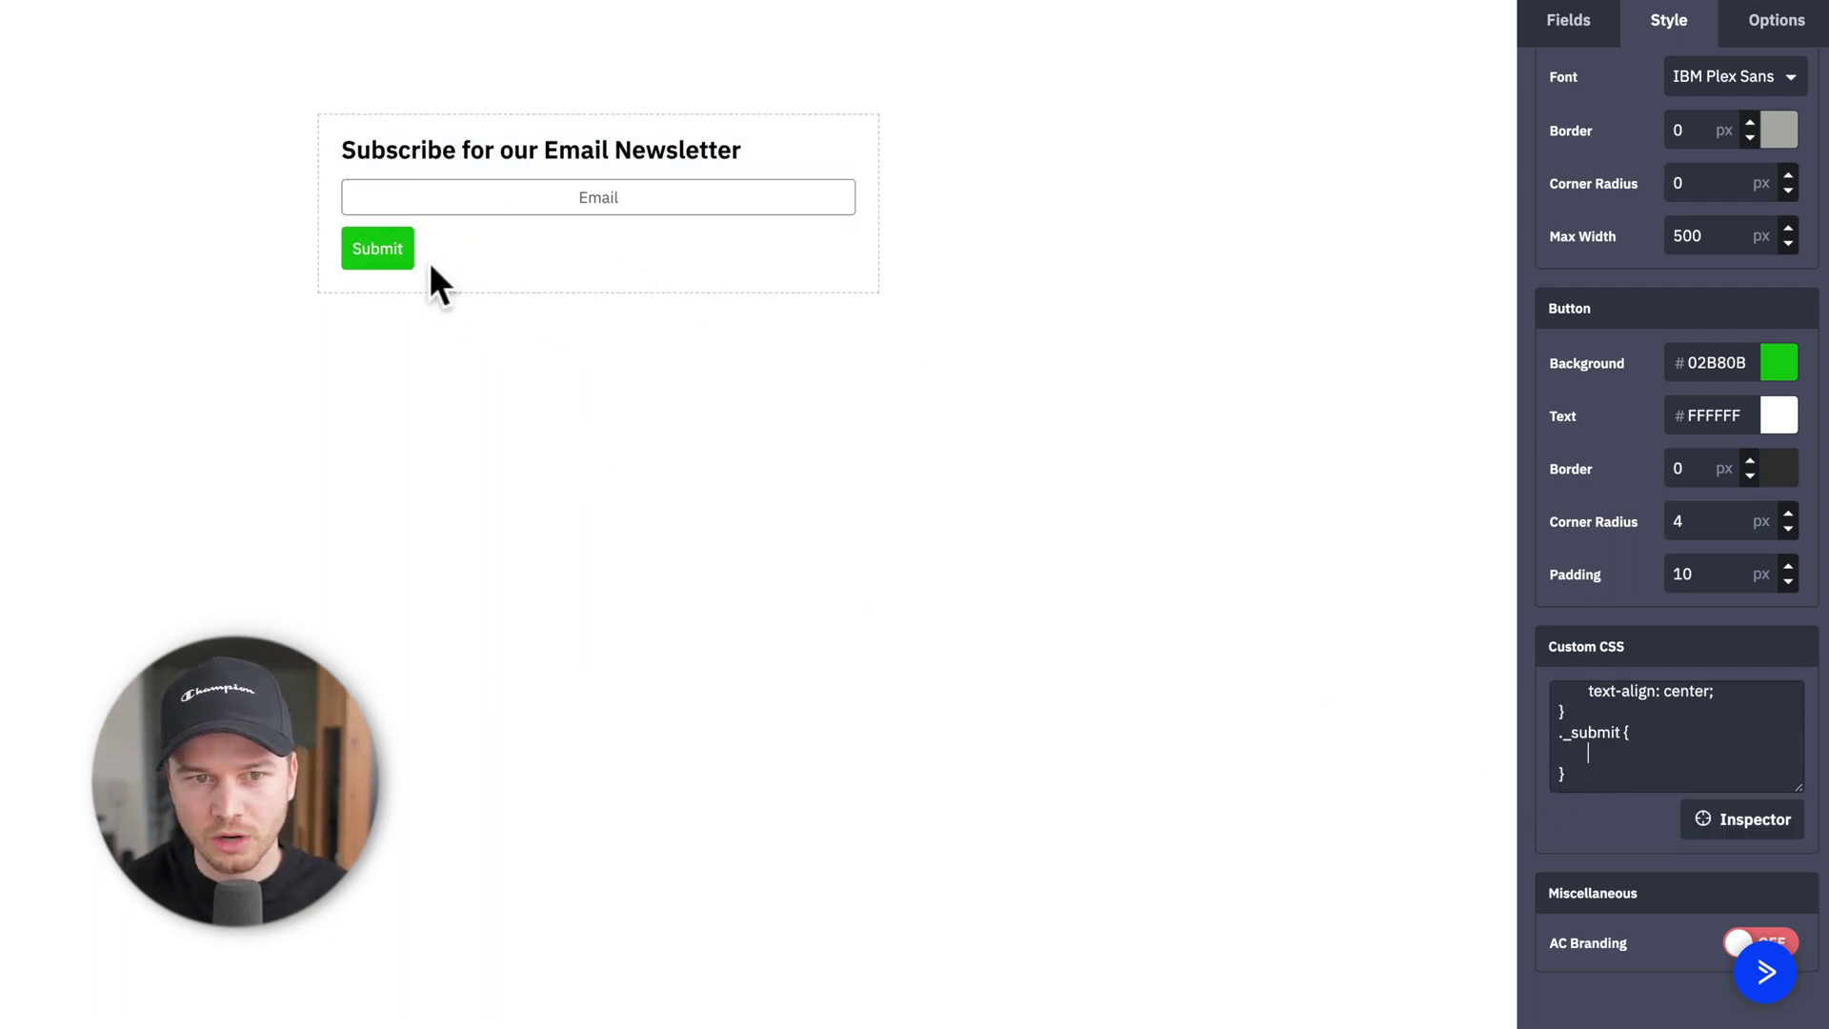
{"action": "type", "text": "width"}
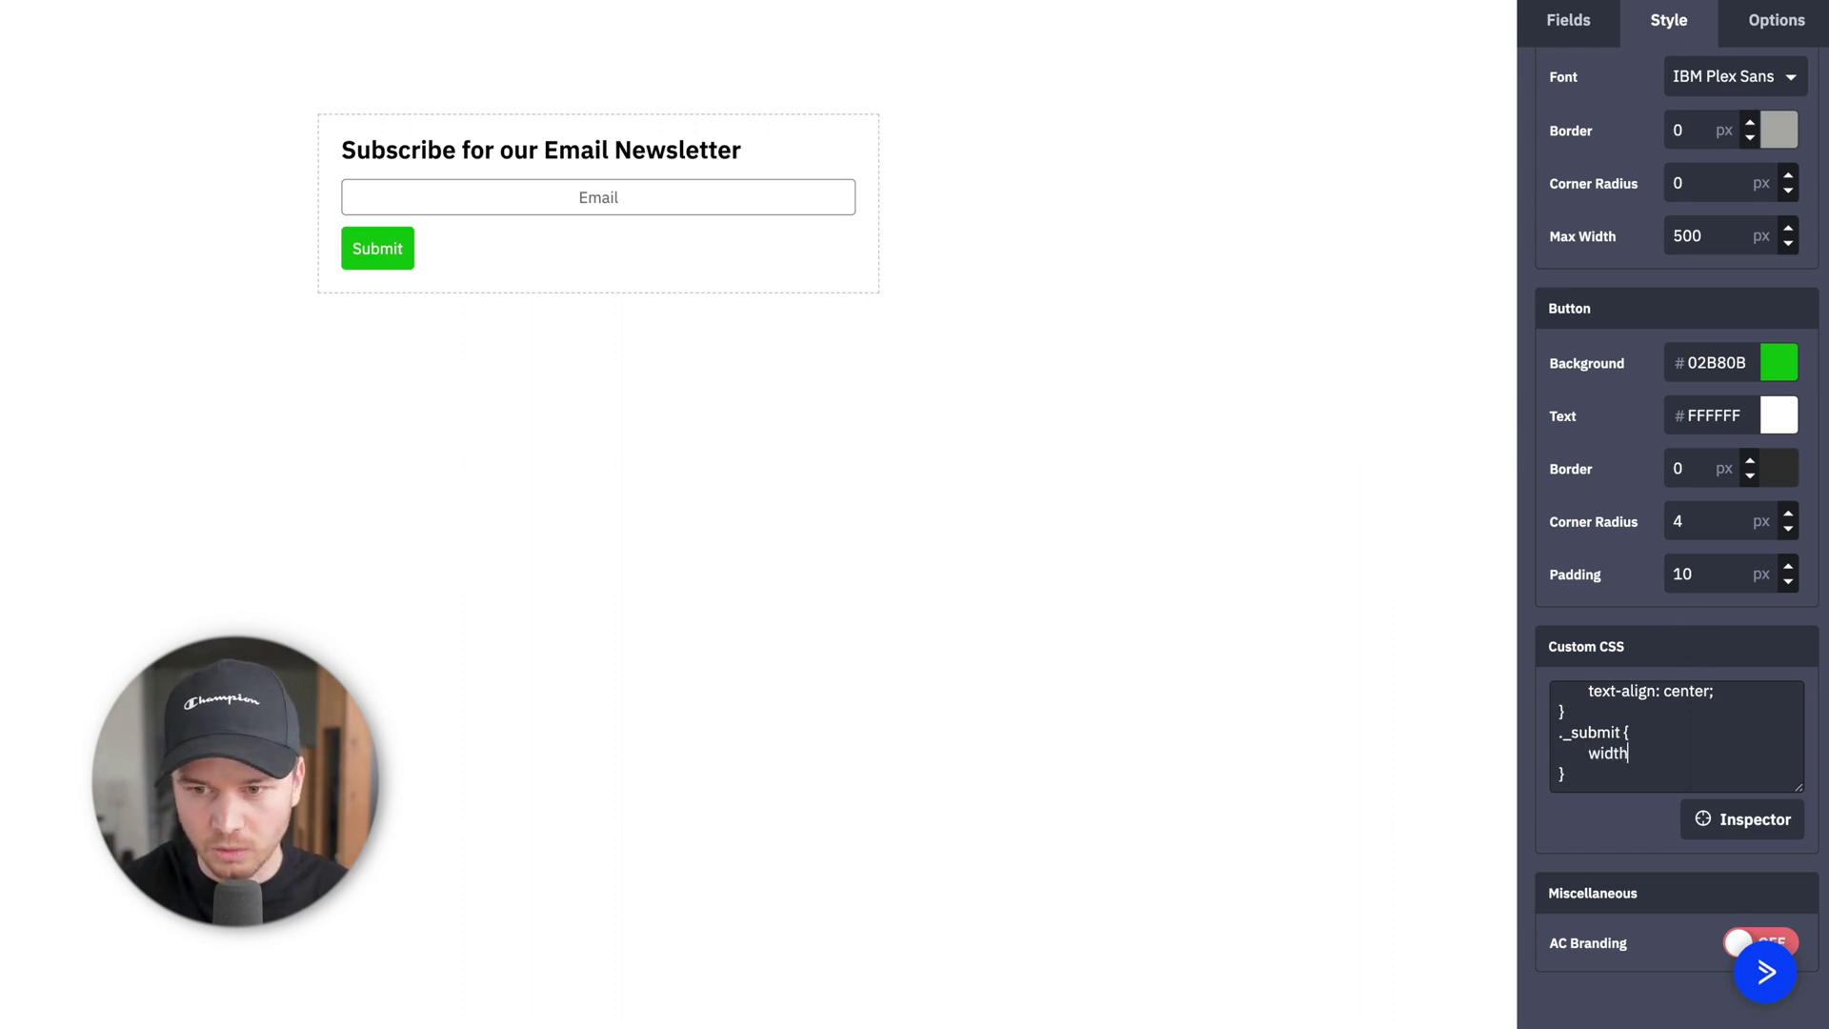
{"action": "type", "text": ": 100%;"}
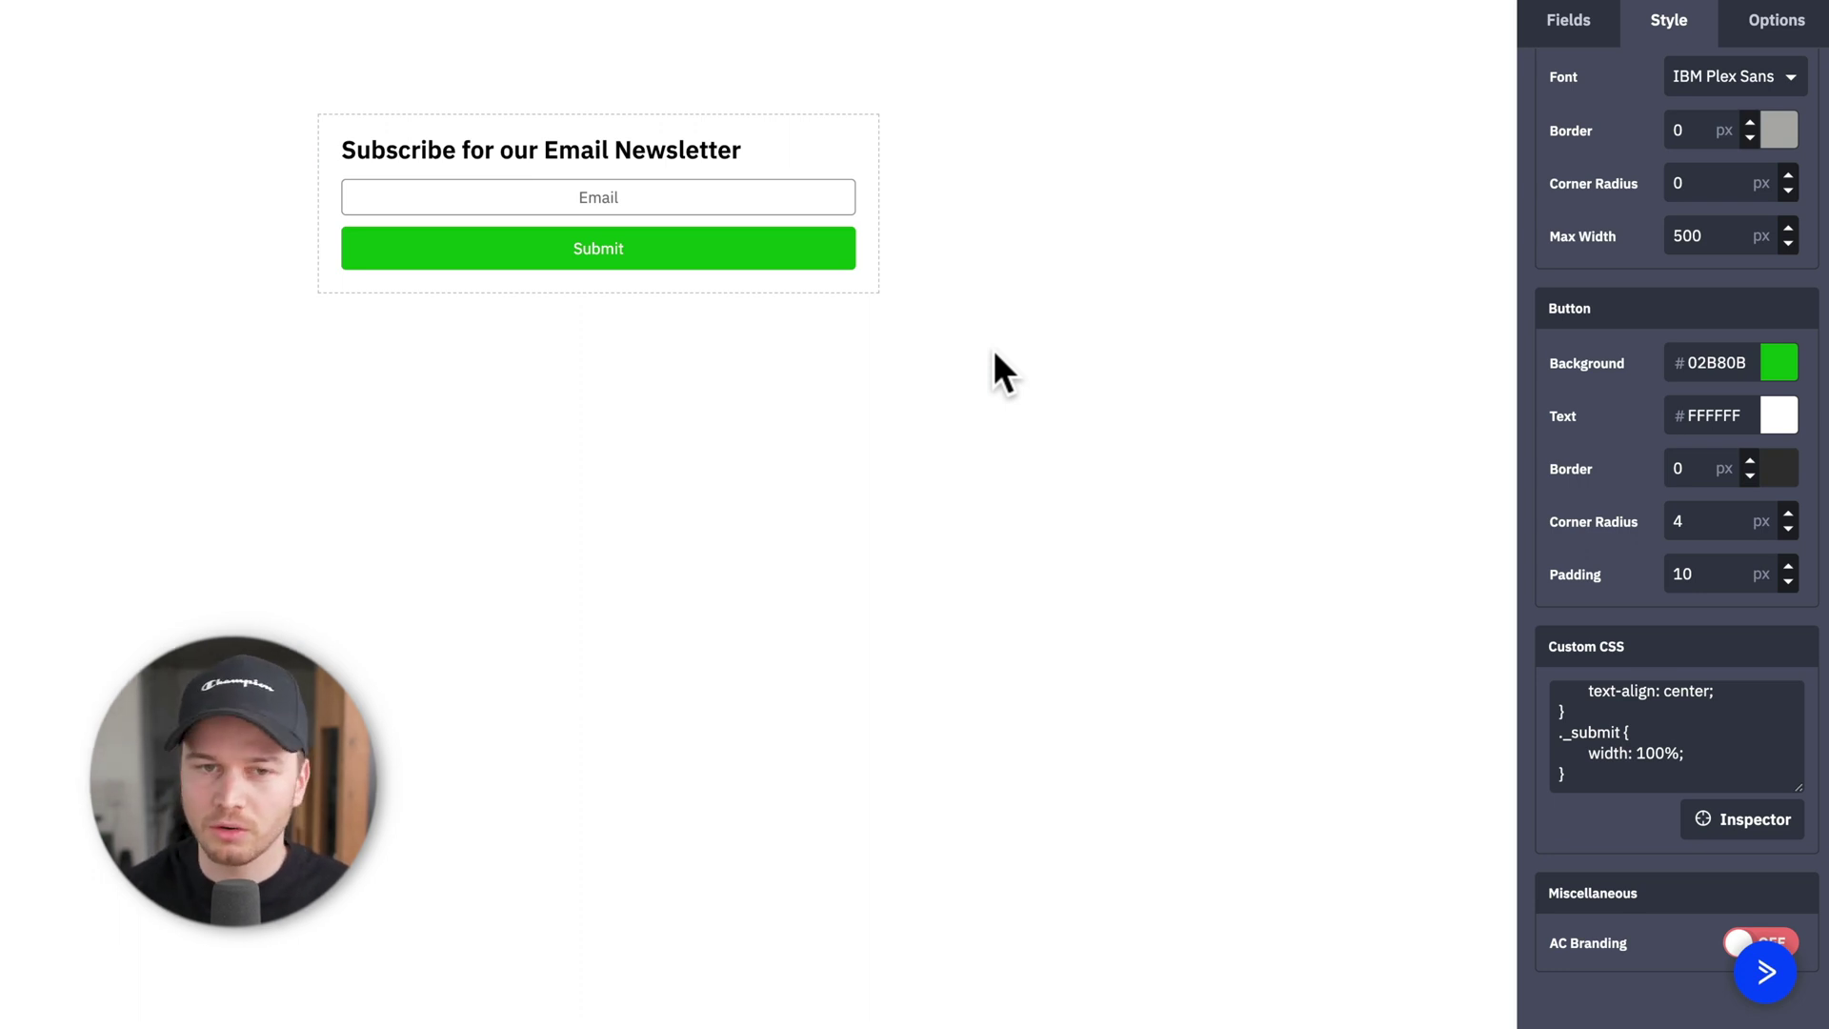
{"action": "left_click", "coordinate": [1764, 972]}
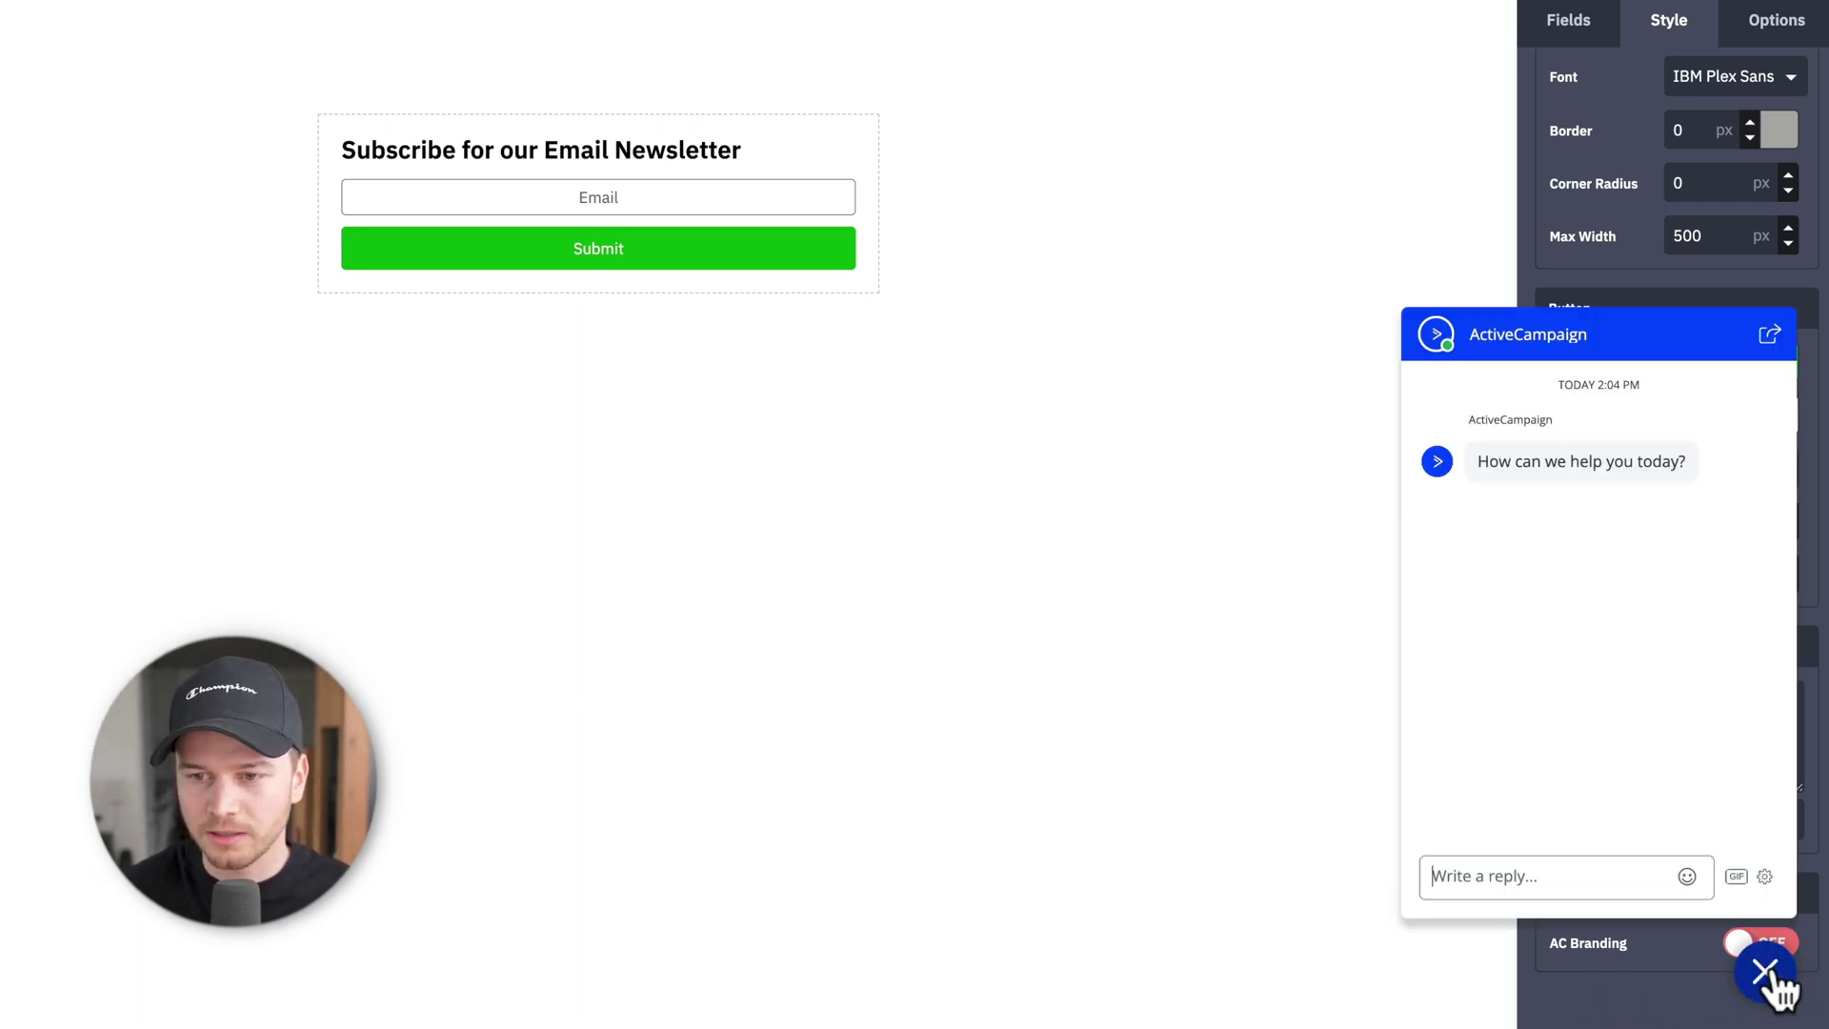
{"action": "left_click", "coordinate": [1764, 971]}
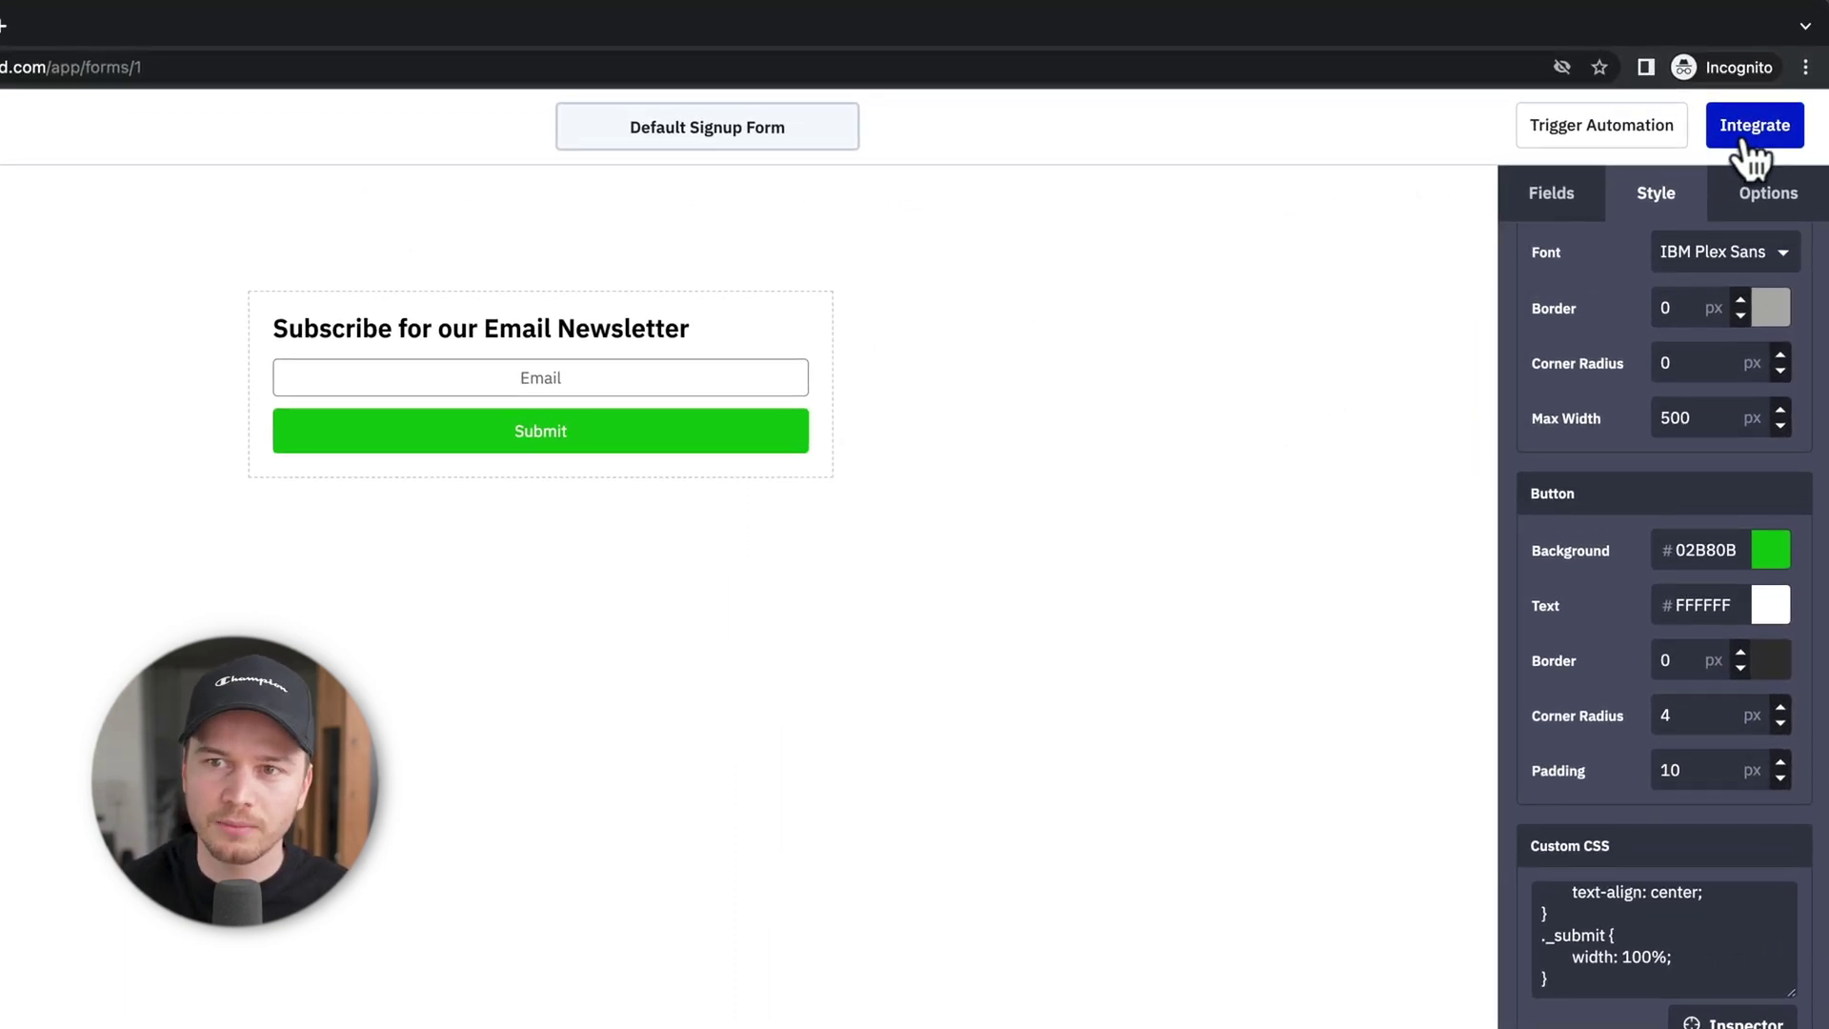
{"action": "left_click", "coordinate": [1746, 141]}
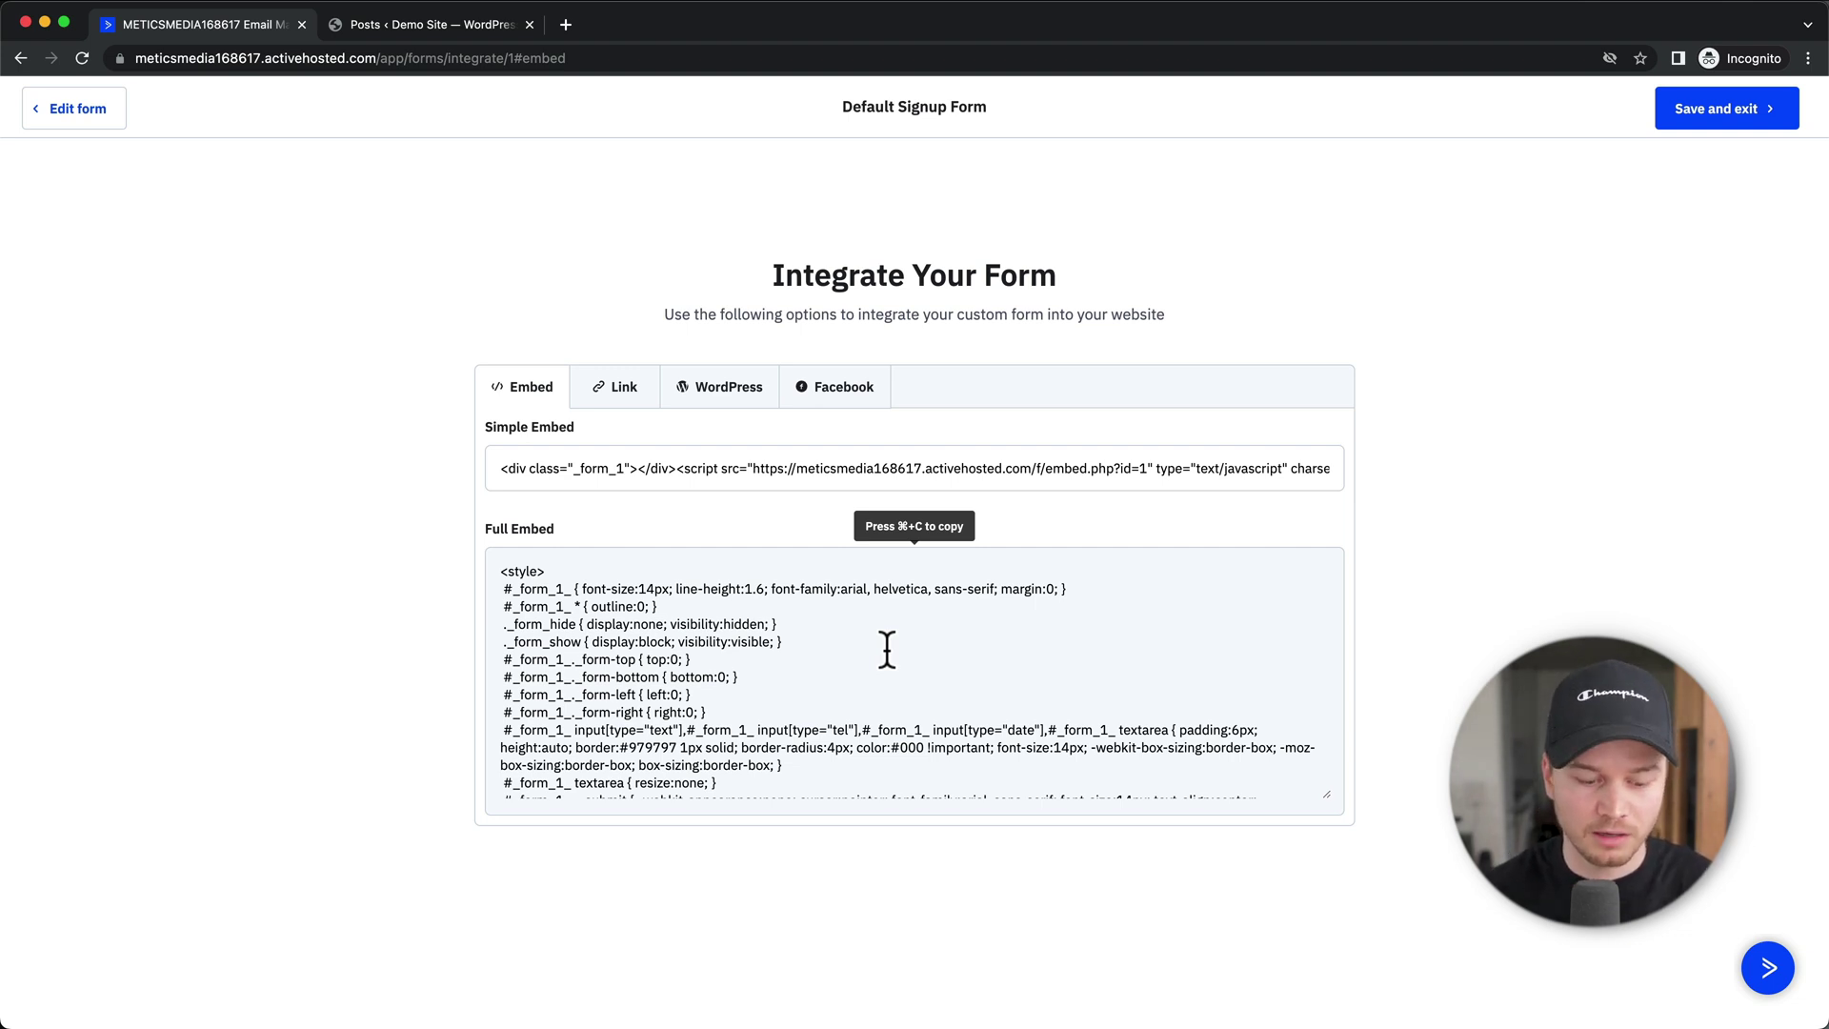
In WordPress Plugins > Add New, search 'active campaign' and install the ActiveCampaign plugin
{"action": "left_click", "coordinate": [549, 208]}
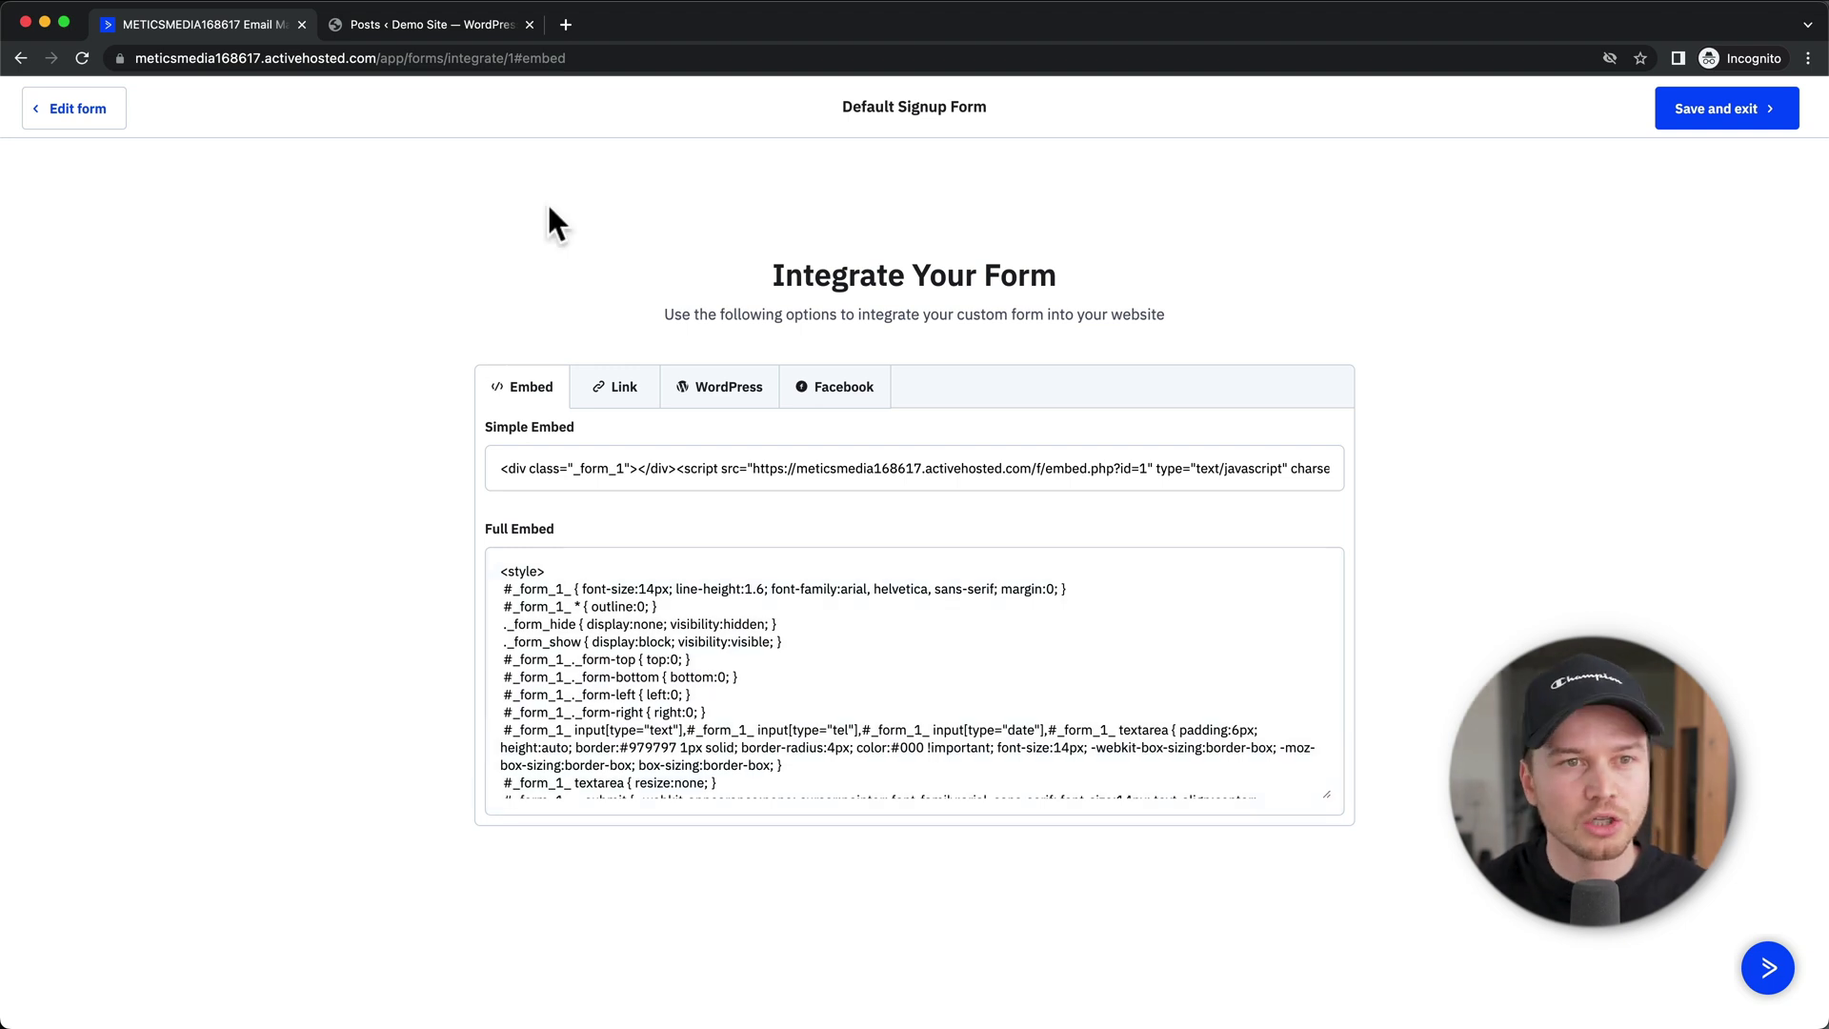
{"action": "left_click", "coordinate": [468, 25]}
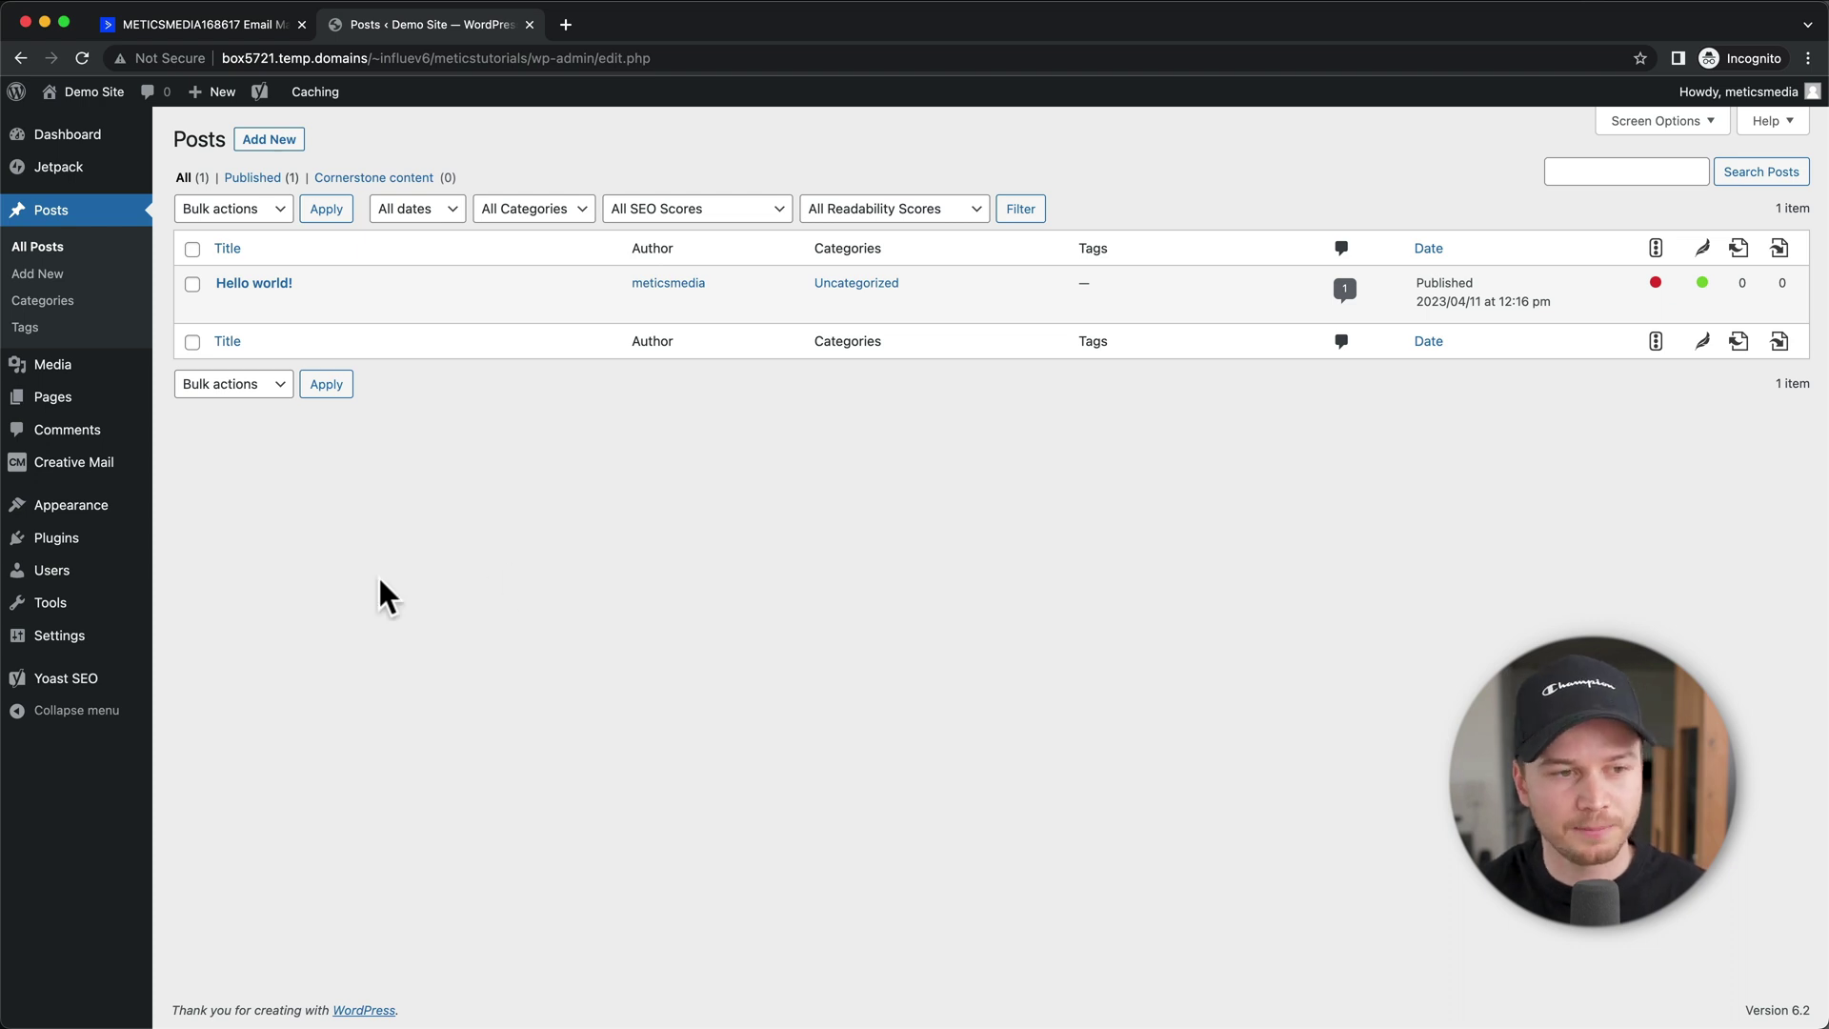
{"action": "mouse_move", "coordinate": [76, 539]}
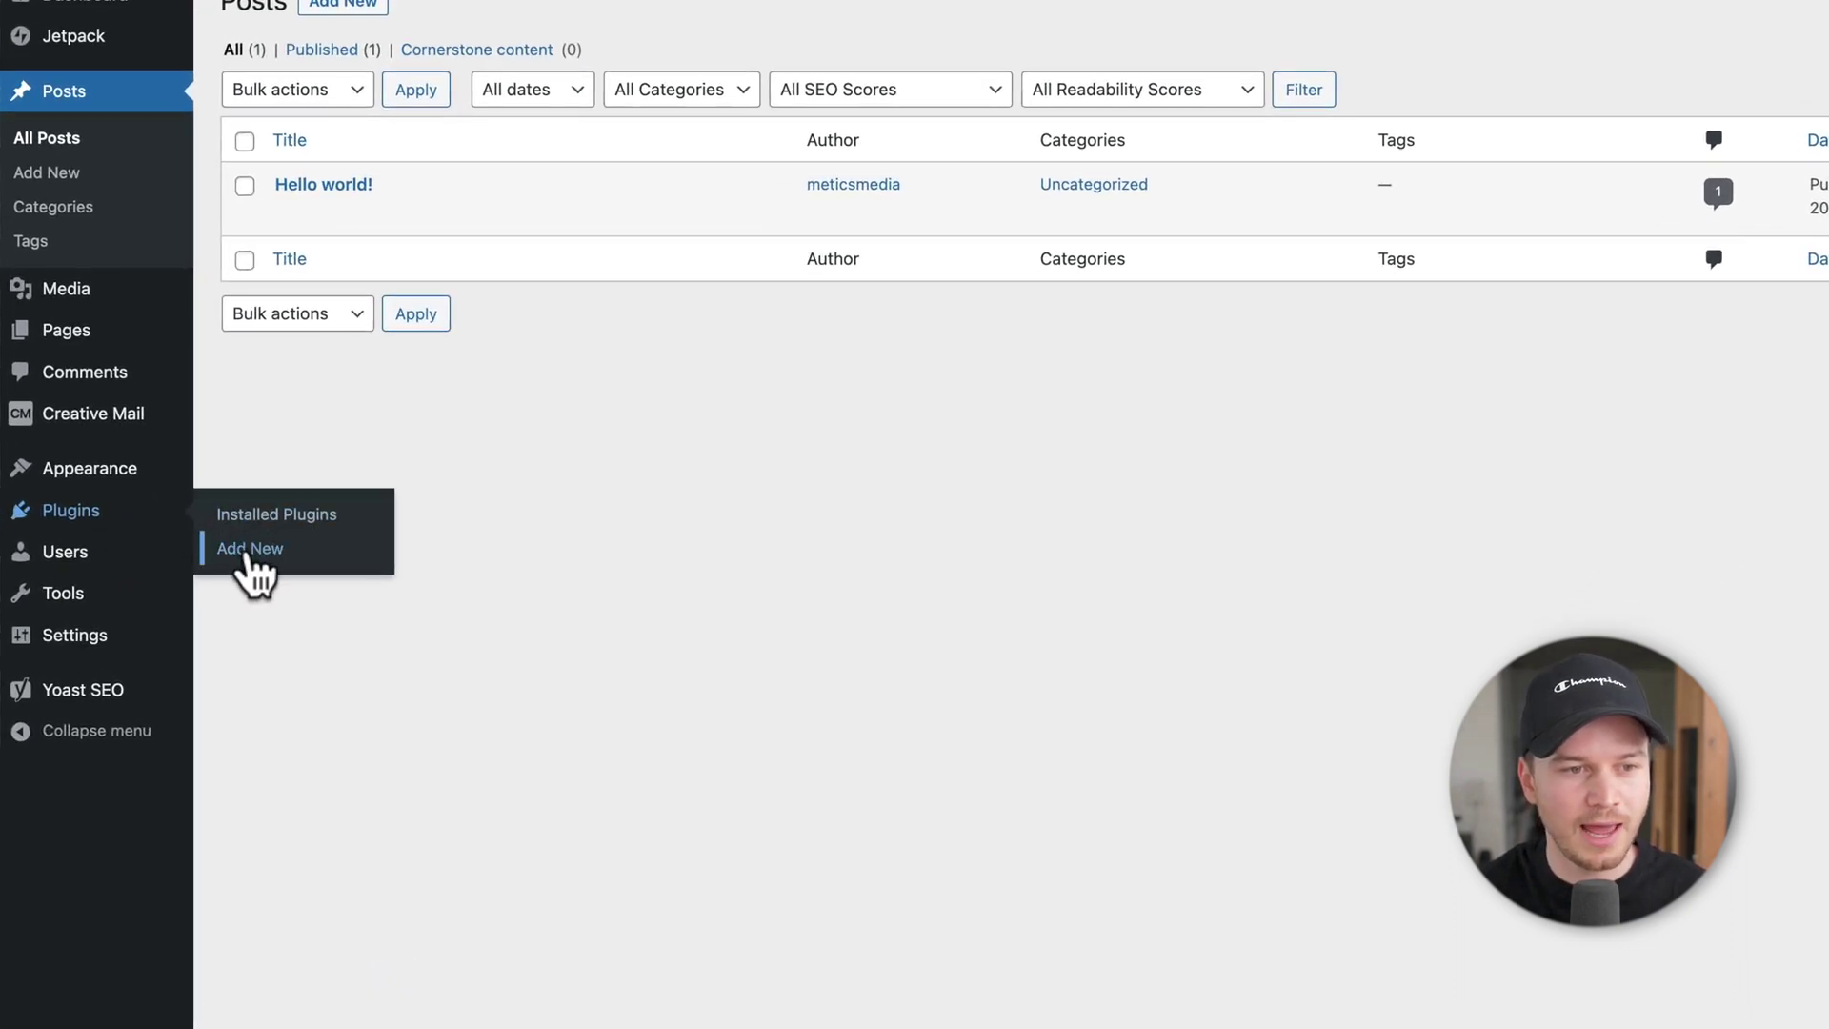
{"action": "left_click", "coordinate": [251, 552]}
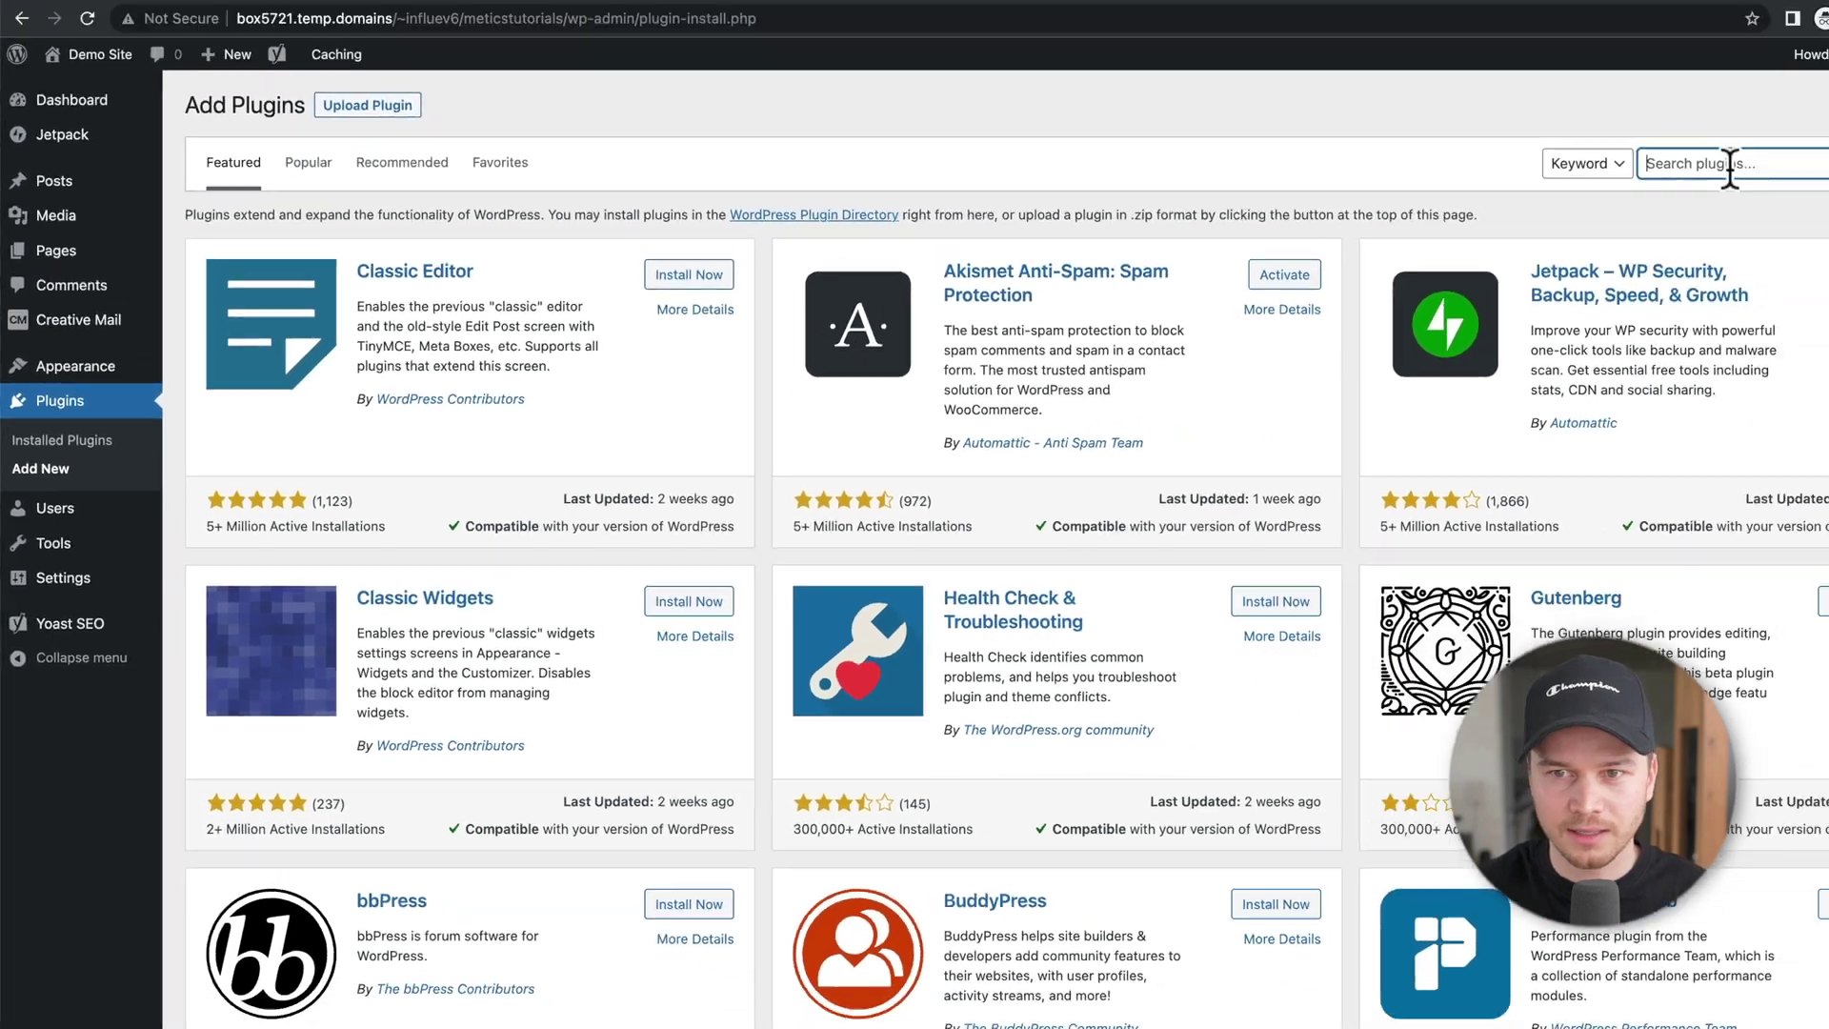
{"action": "left_click", "coordinate": [1620, 192]}
{"action": "type", "text": "active campaign"}
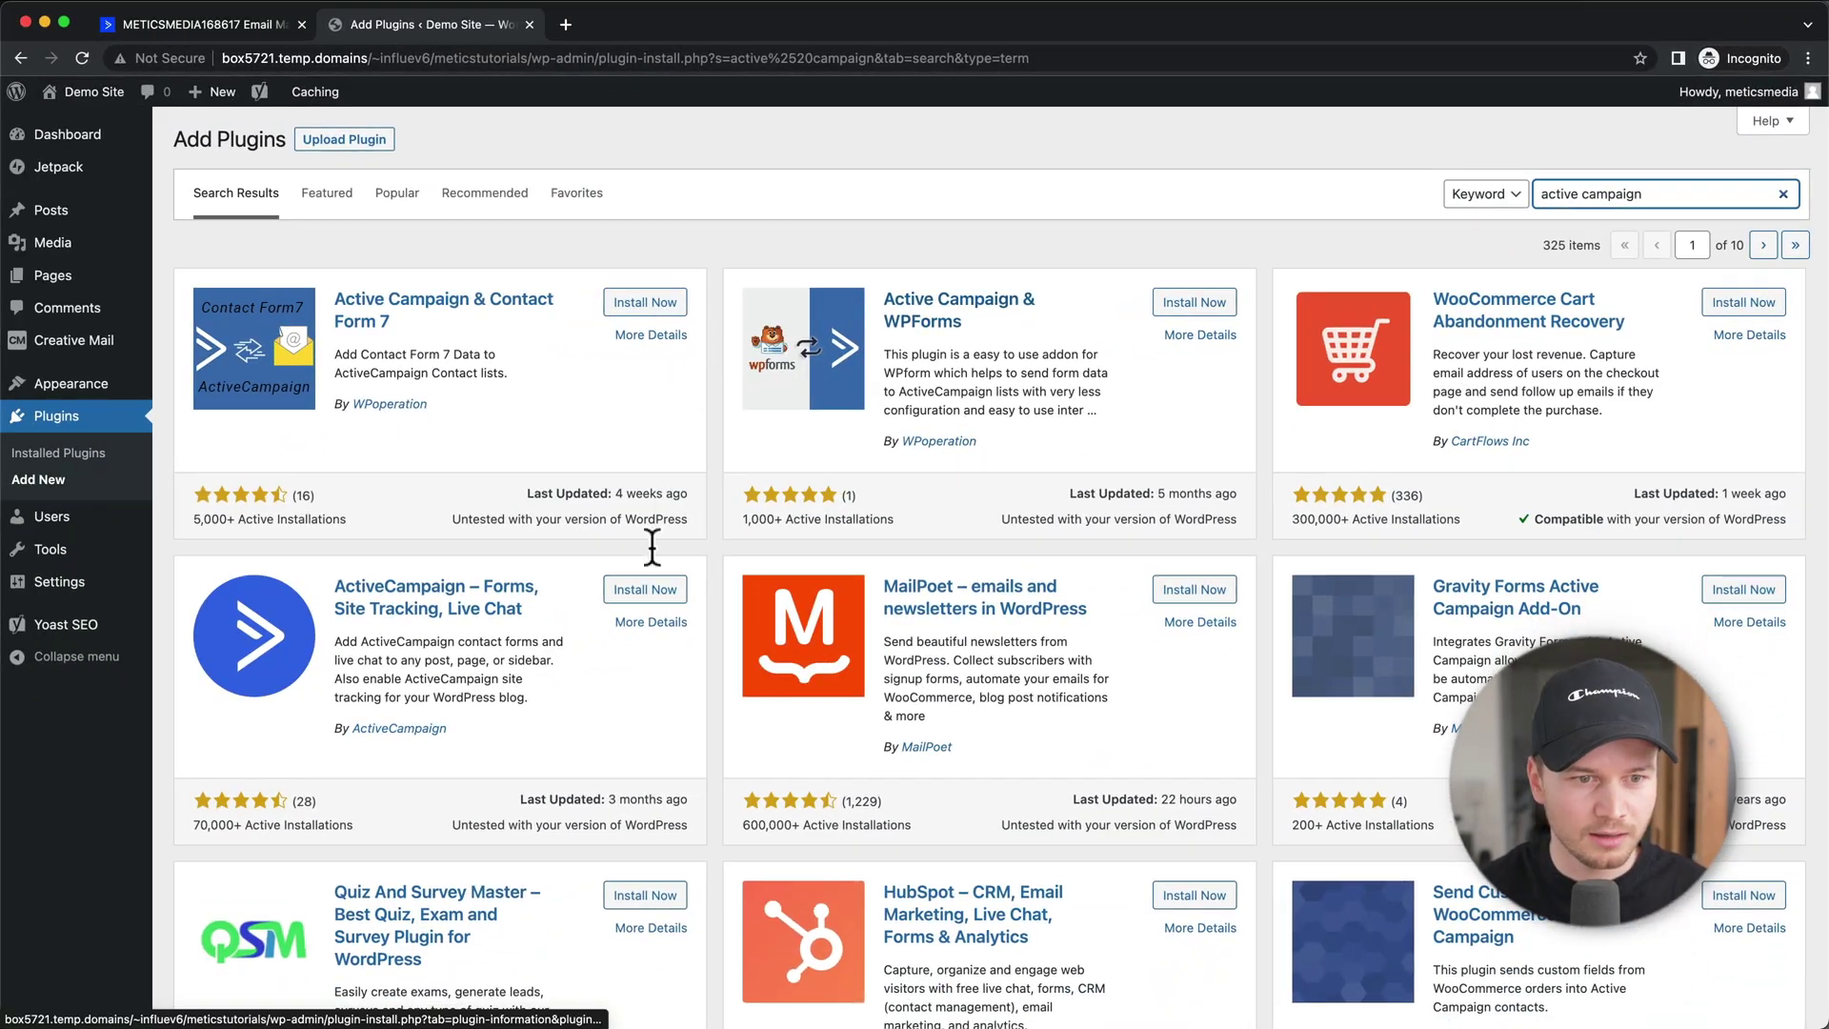
{"action": "scroll", "coordinate": [652, 545], "scroll_direction": "down", "scroll_amount": 4}
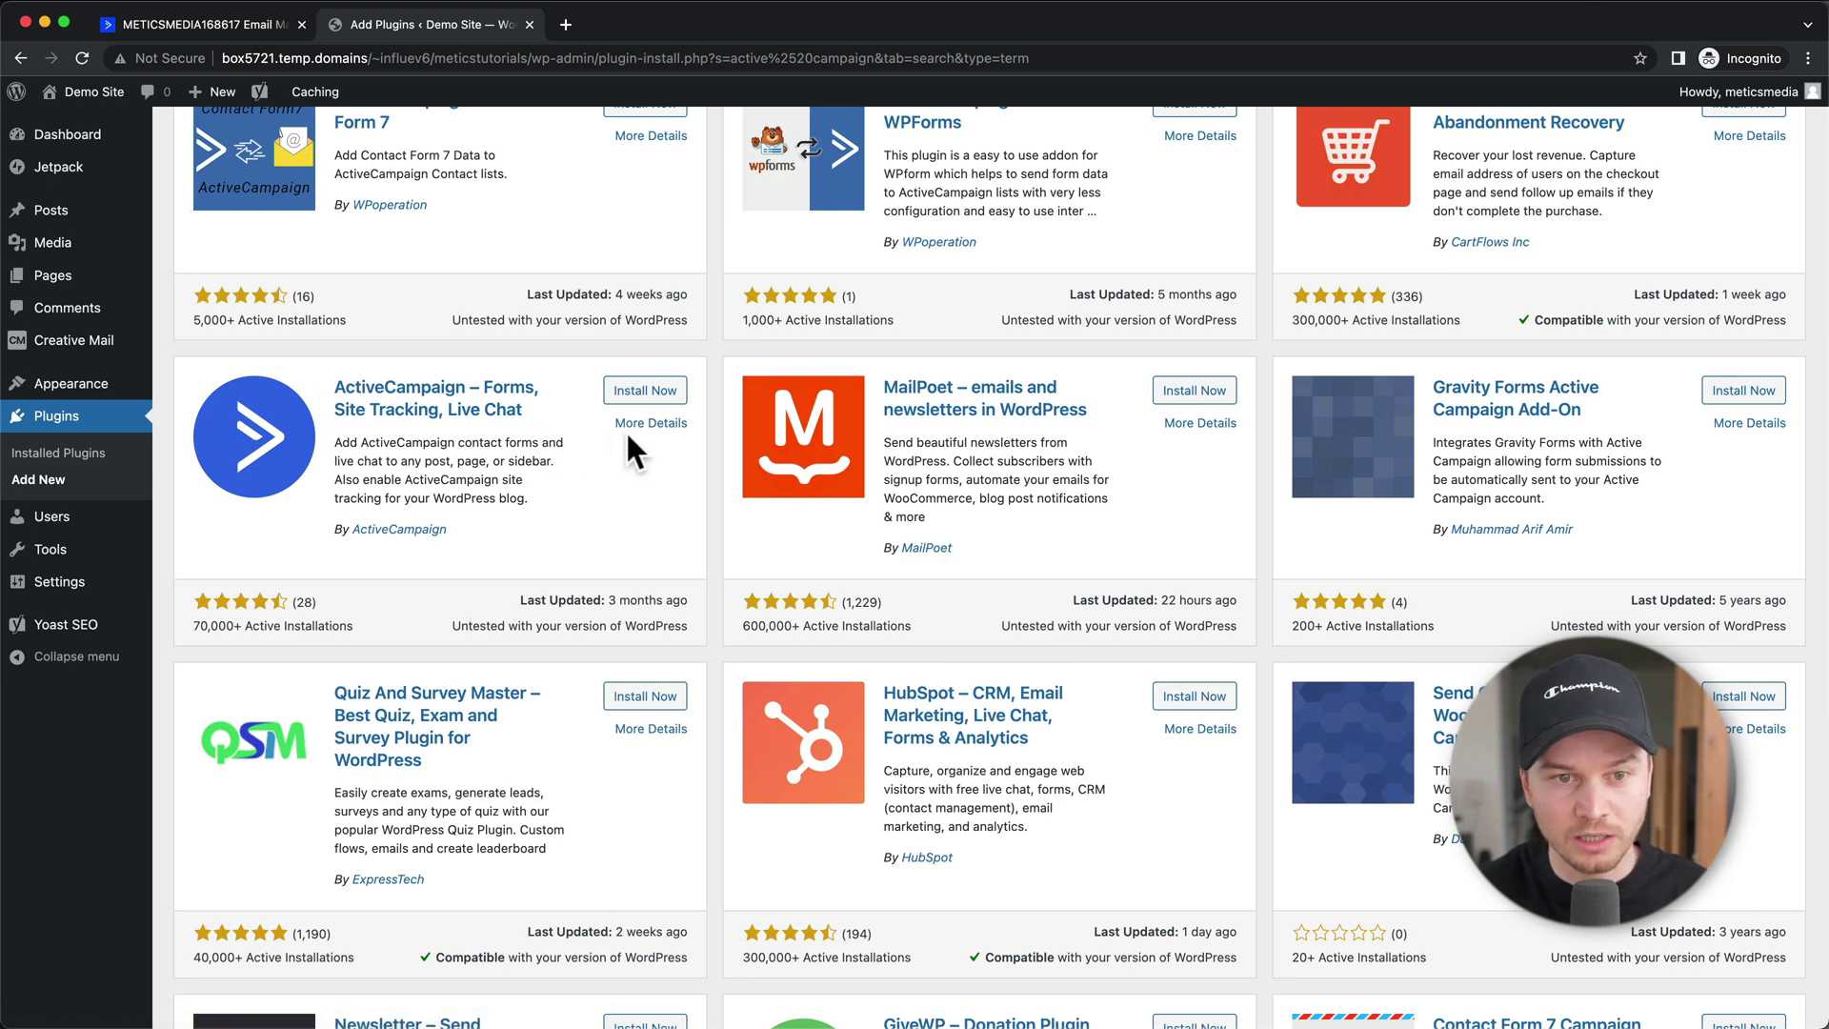
{"action": "left_click", "coordinate": [638, 398]}
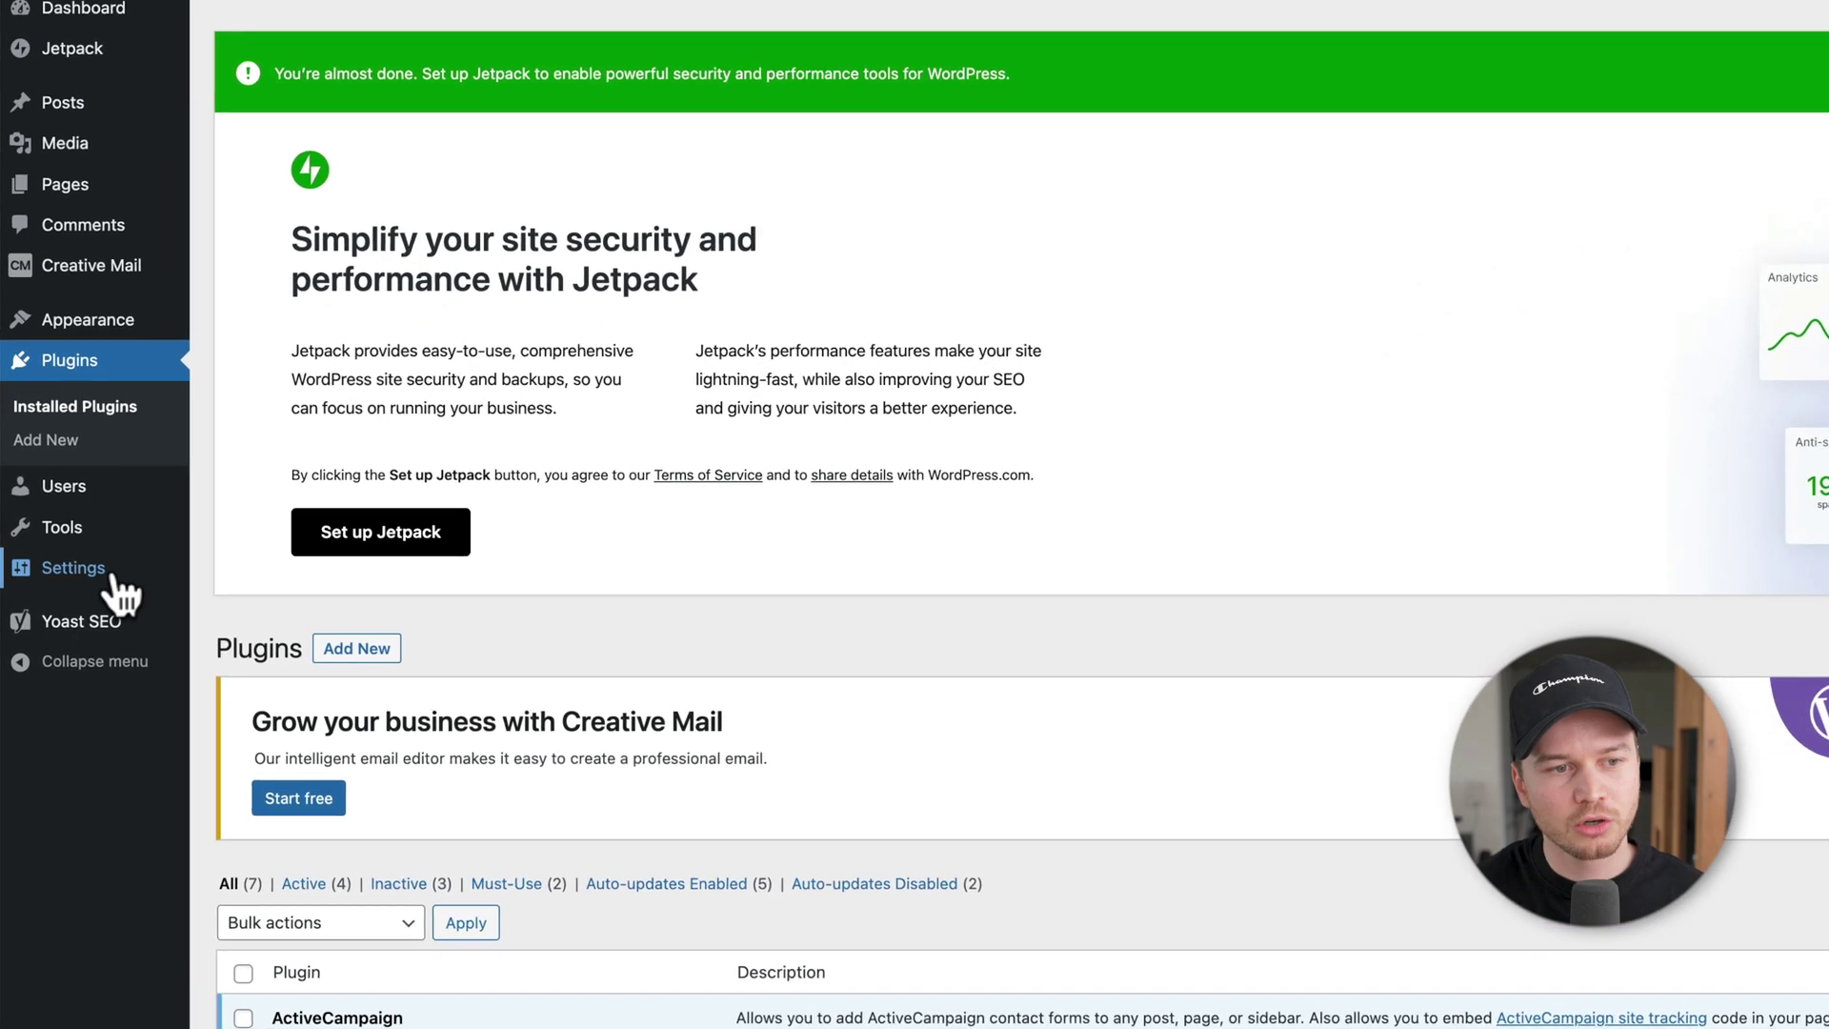
Open Settings > ActiveCampaign to reach the plugin's API URL and API Key fields
{"action": "mouse_move", "coordinate": [89, 585]}
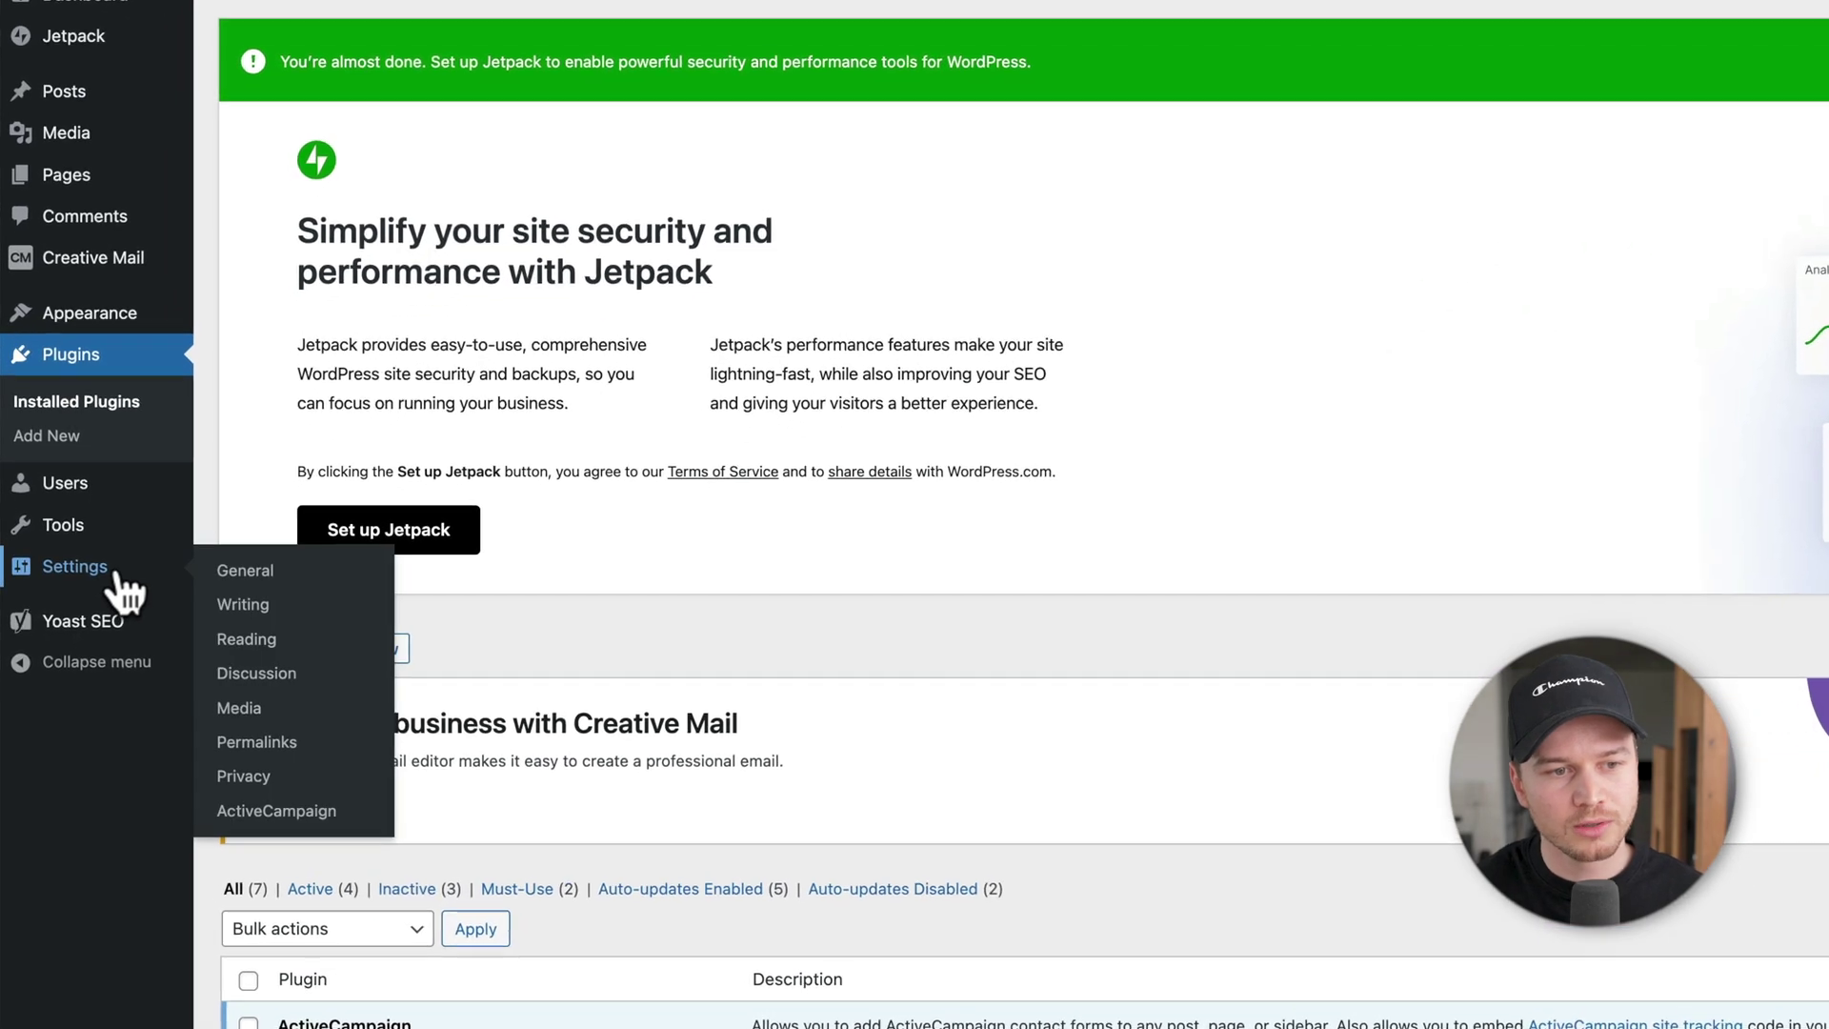
{"action": "left_click", "coordinate": [268, 810]}
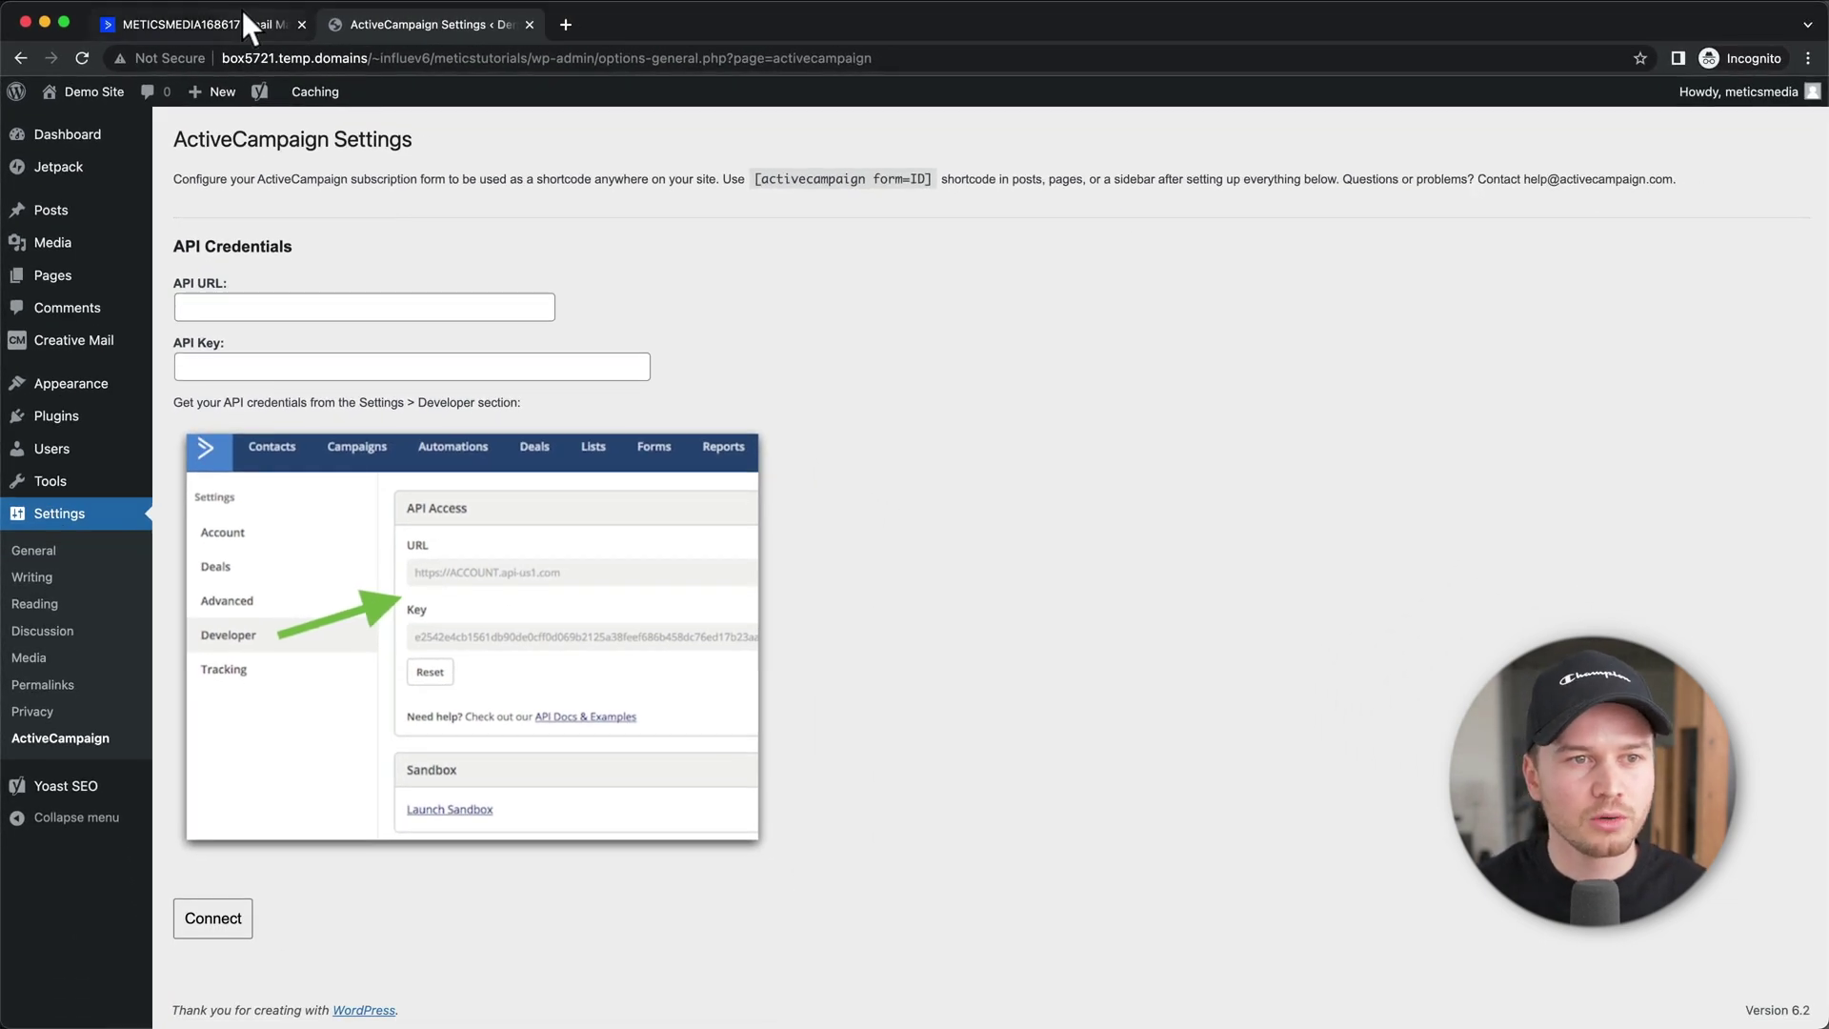
Save and exit the signup form, then go to Settings > Developer for the API credentials
{"action": "left_click", "coordinate": [221, 21]}
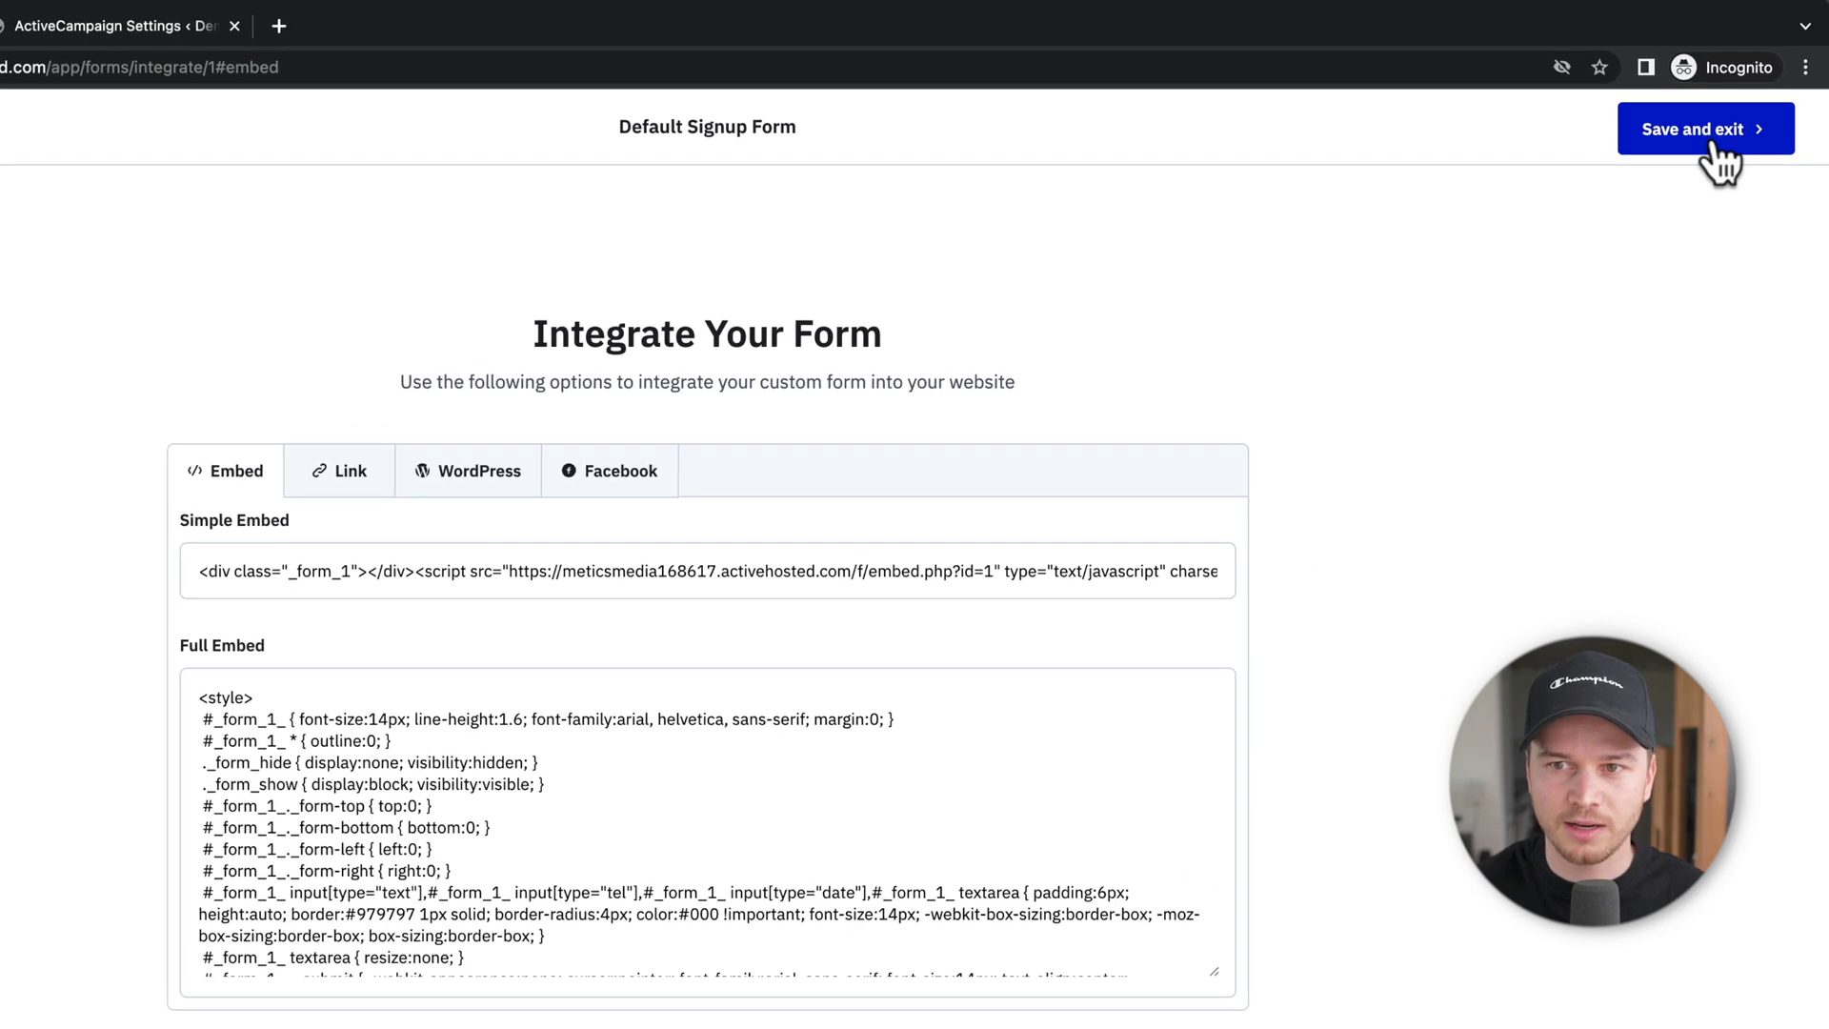
{"action": "left_click", "coordinate": [1712, 146]}
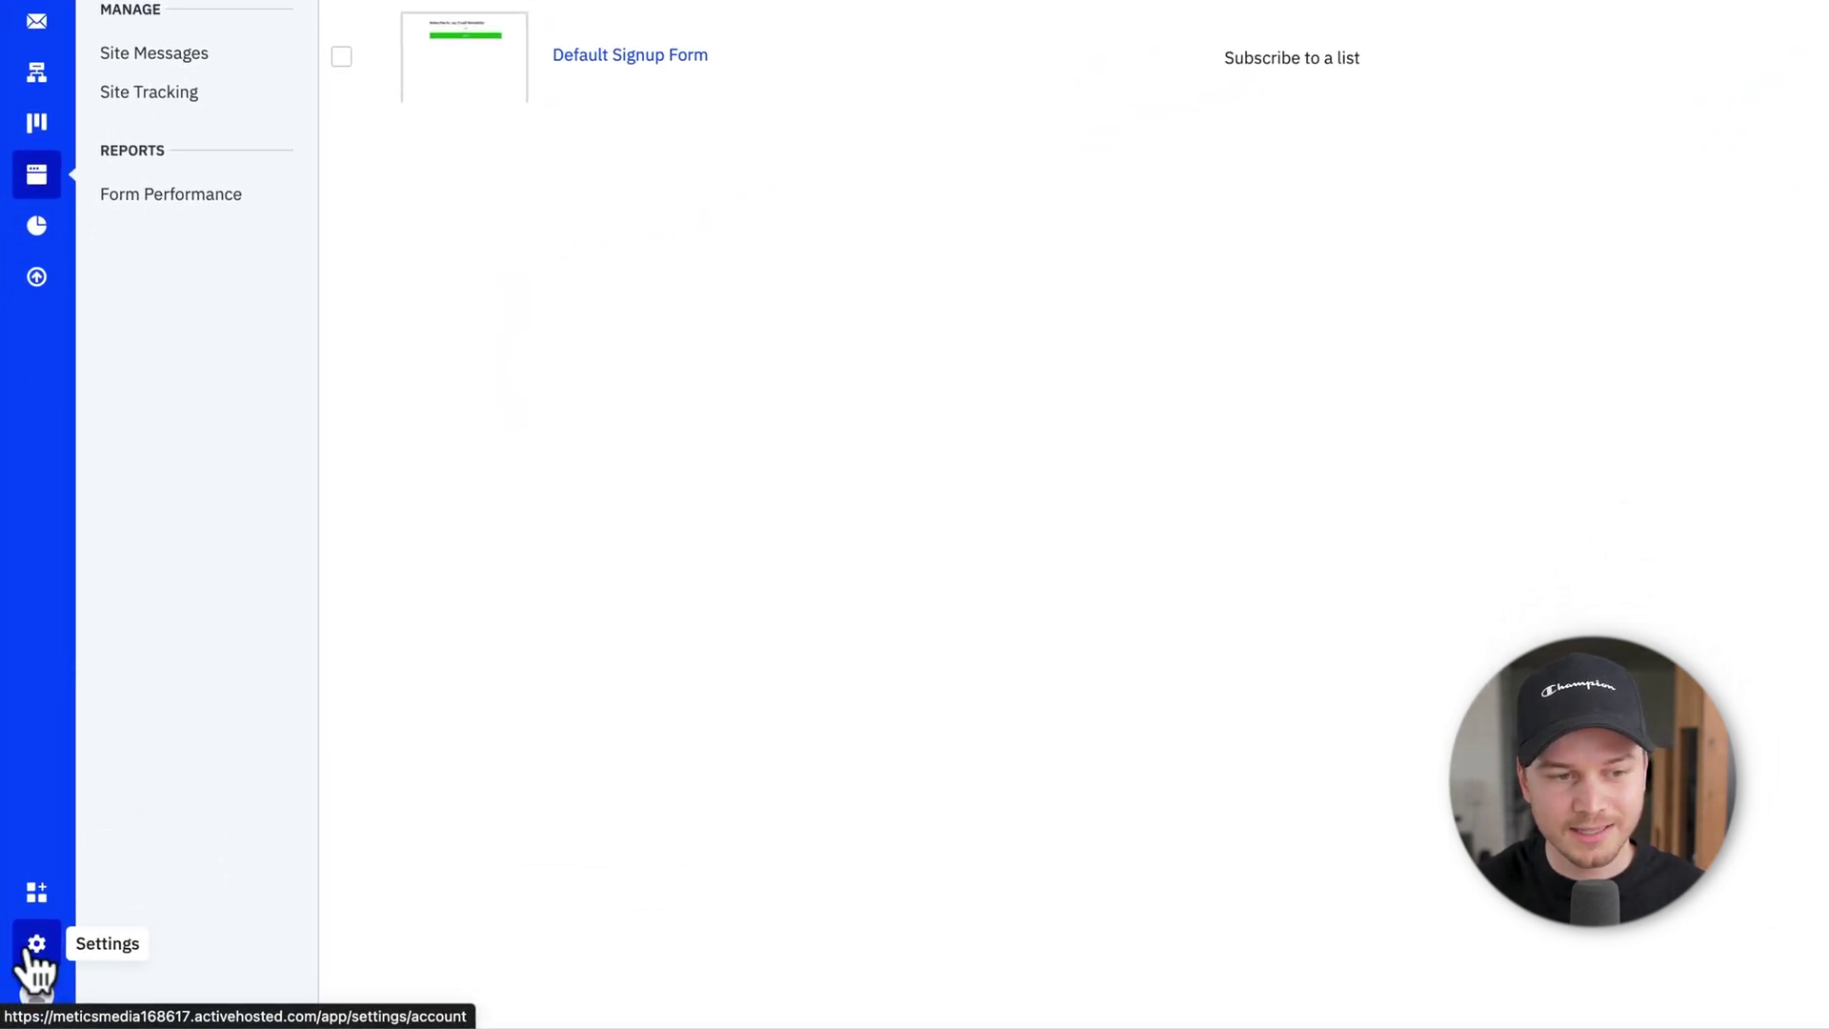
{"action": "left_click", "coordinate": [33, 953]}
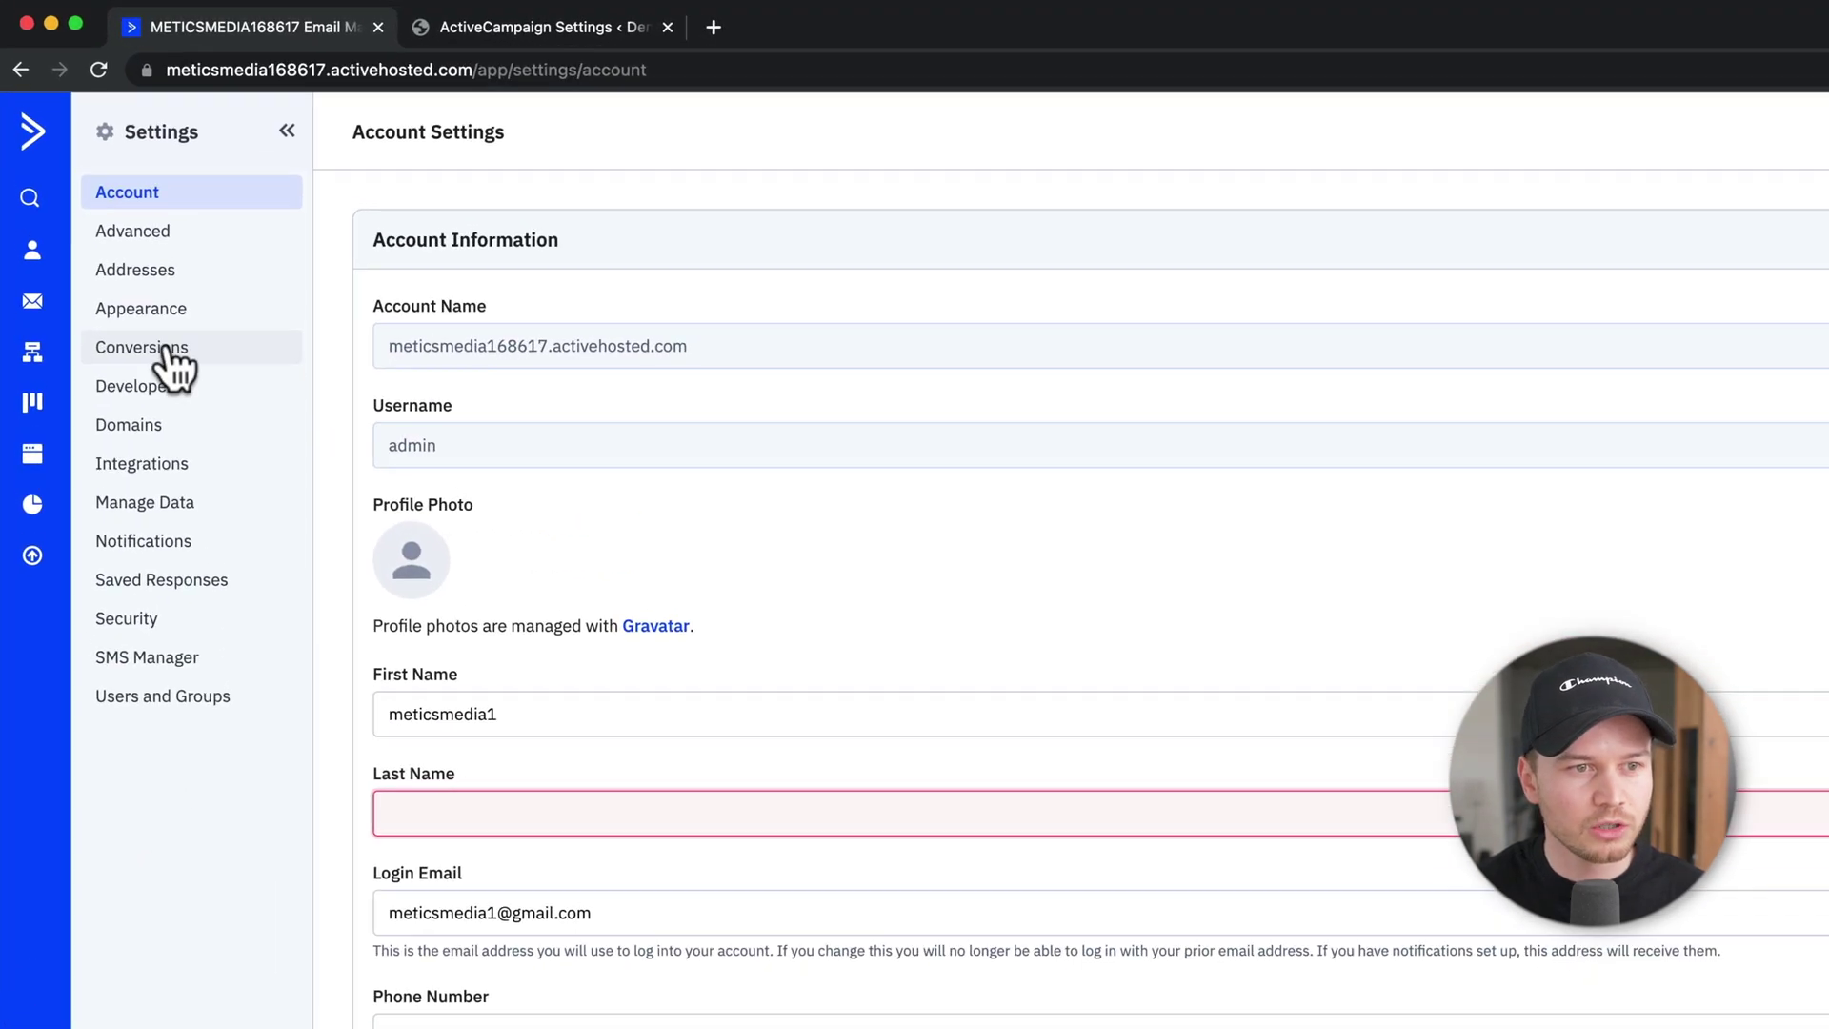
{"action": "left_click", "coordinate": [152, 401]}
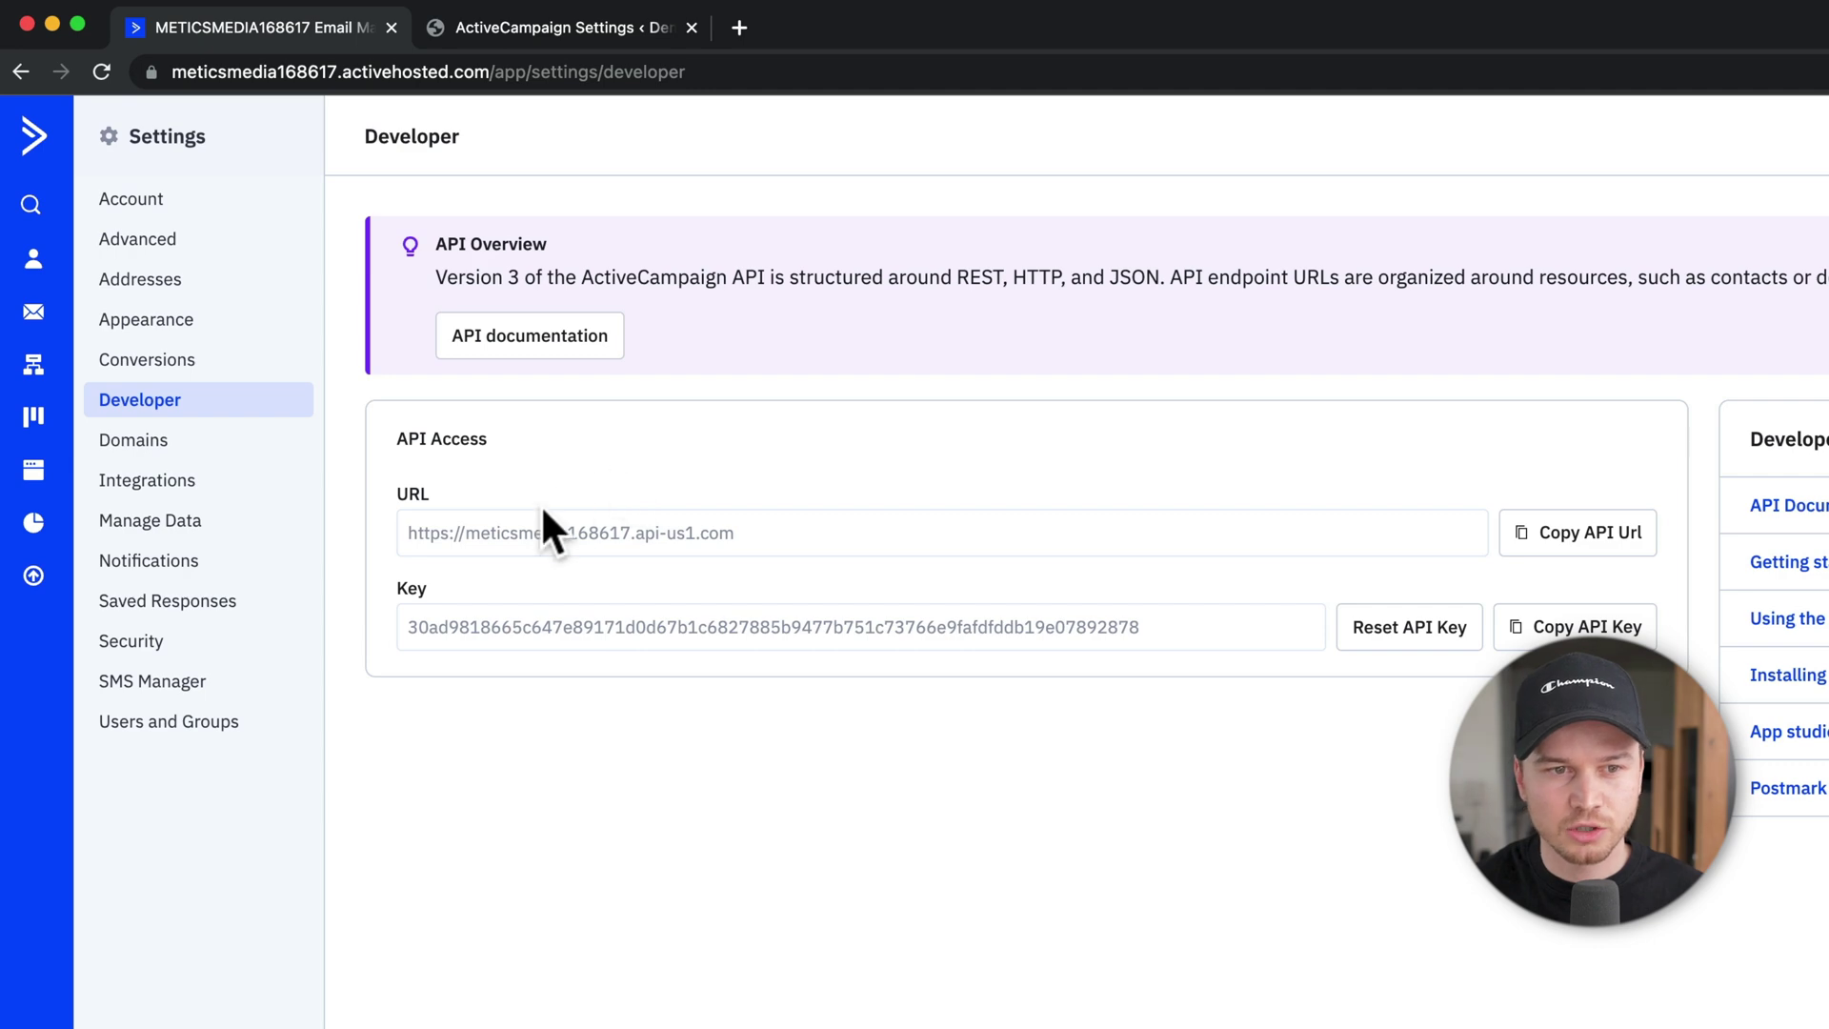
Copy the account's API URL into the WordPress plugin's API URL field
{"action": "left_click", "coordinate": [1562, 557]}
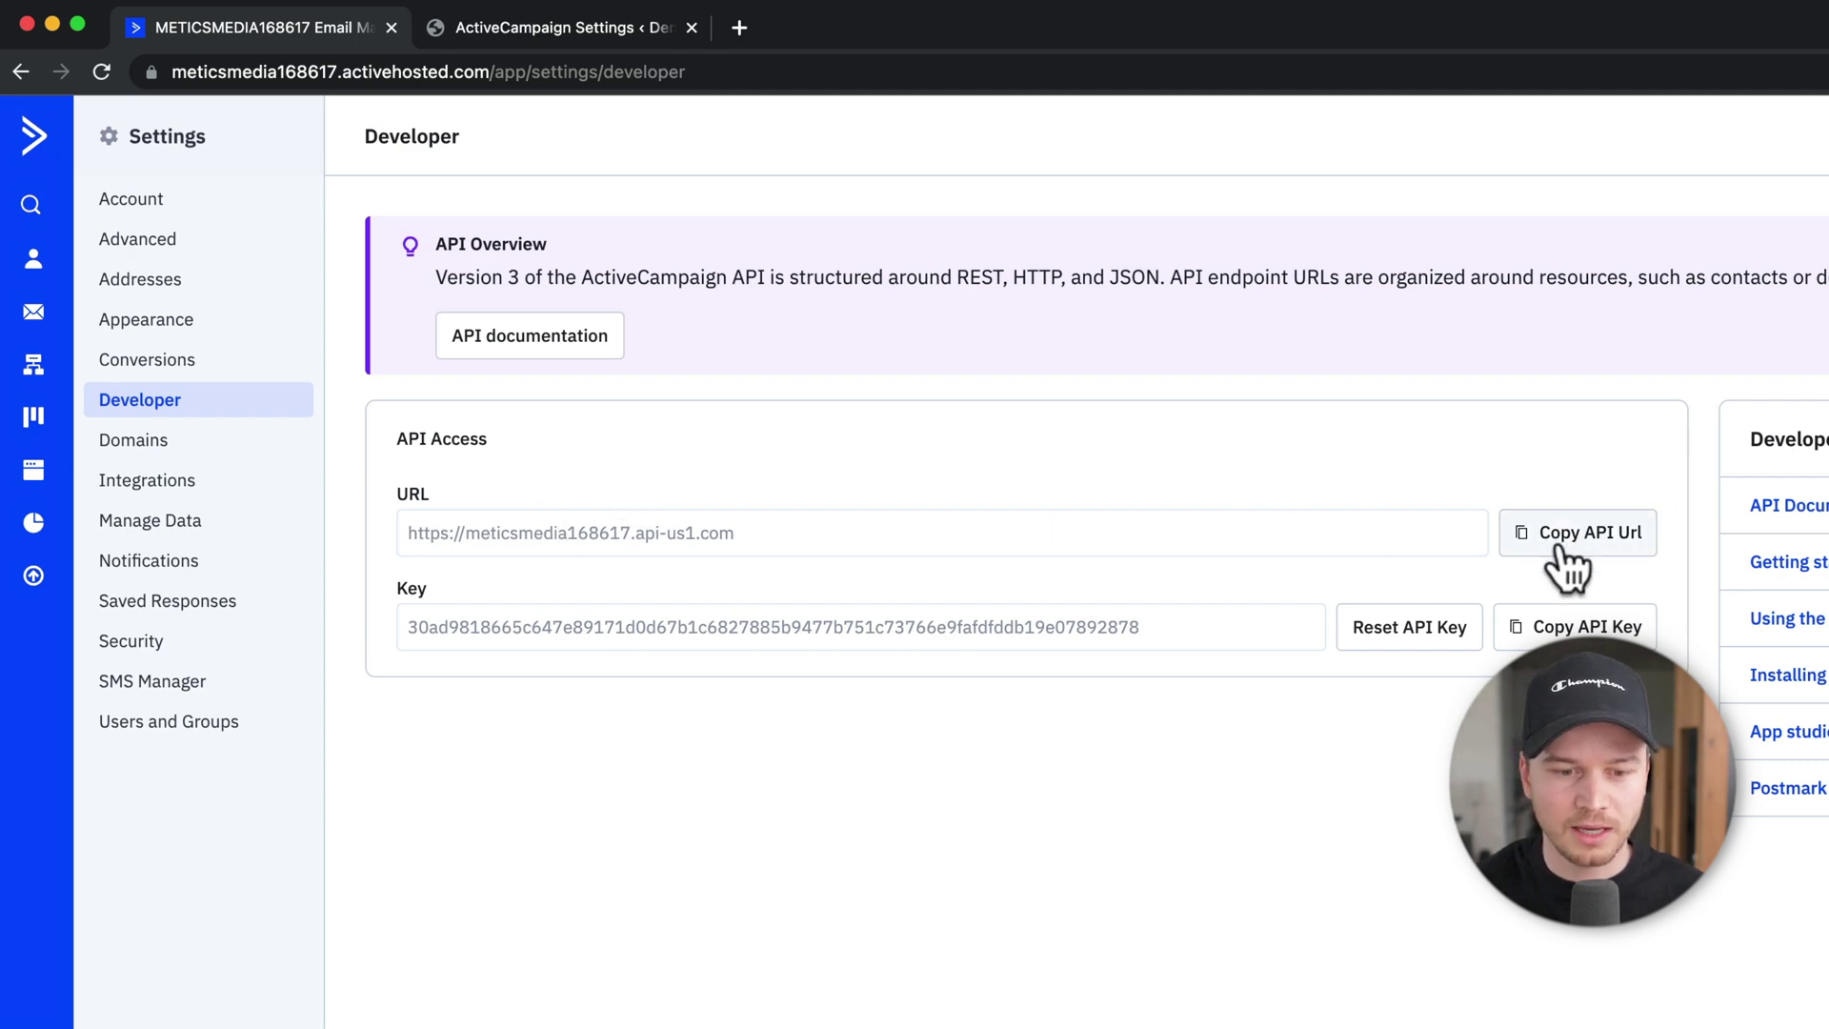
{"action": "left_click", "coordinate": [484, 29]}
{"action": "left_click", "coordinate": [389, 398]}
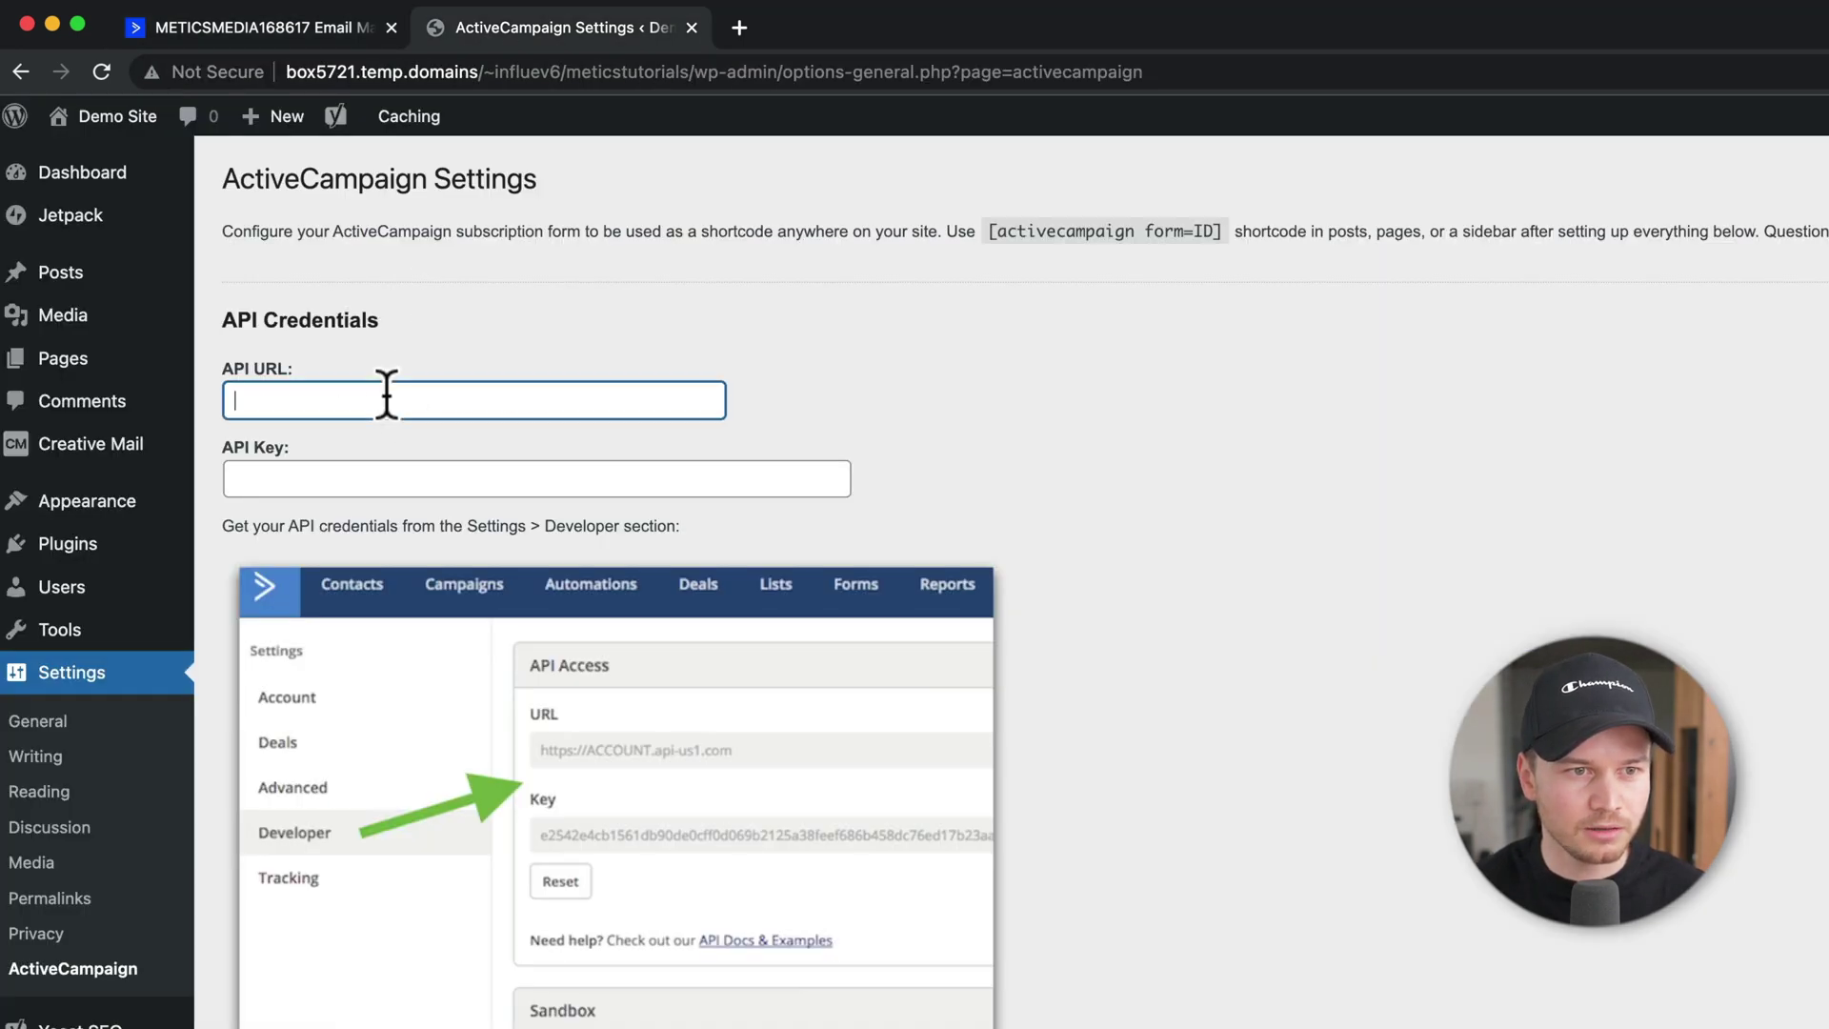
{"action": "type", "text": "https://meticsmedia168617.api-us1.com"}
Copy the account's API key into the WordPress plugin's API Key field
{"action": "left_click", "coordinate": [359, 28]}
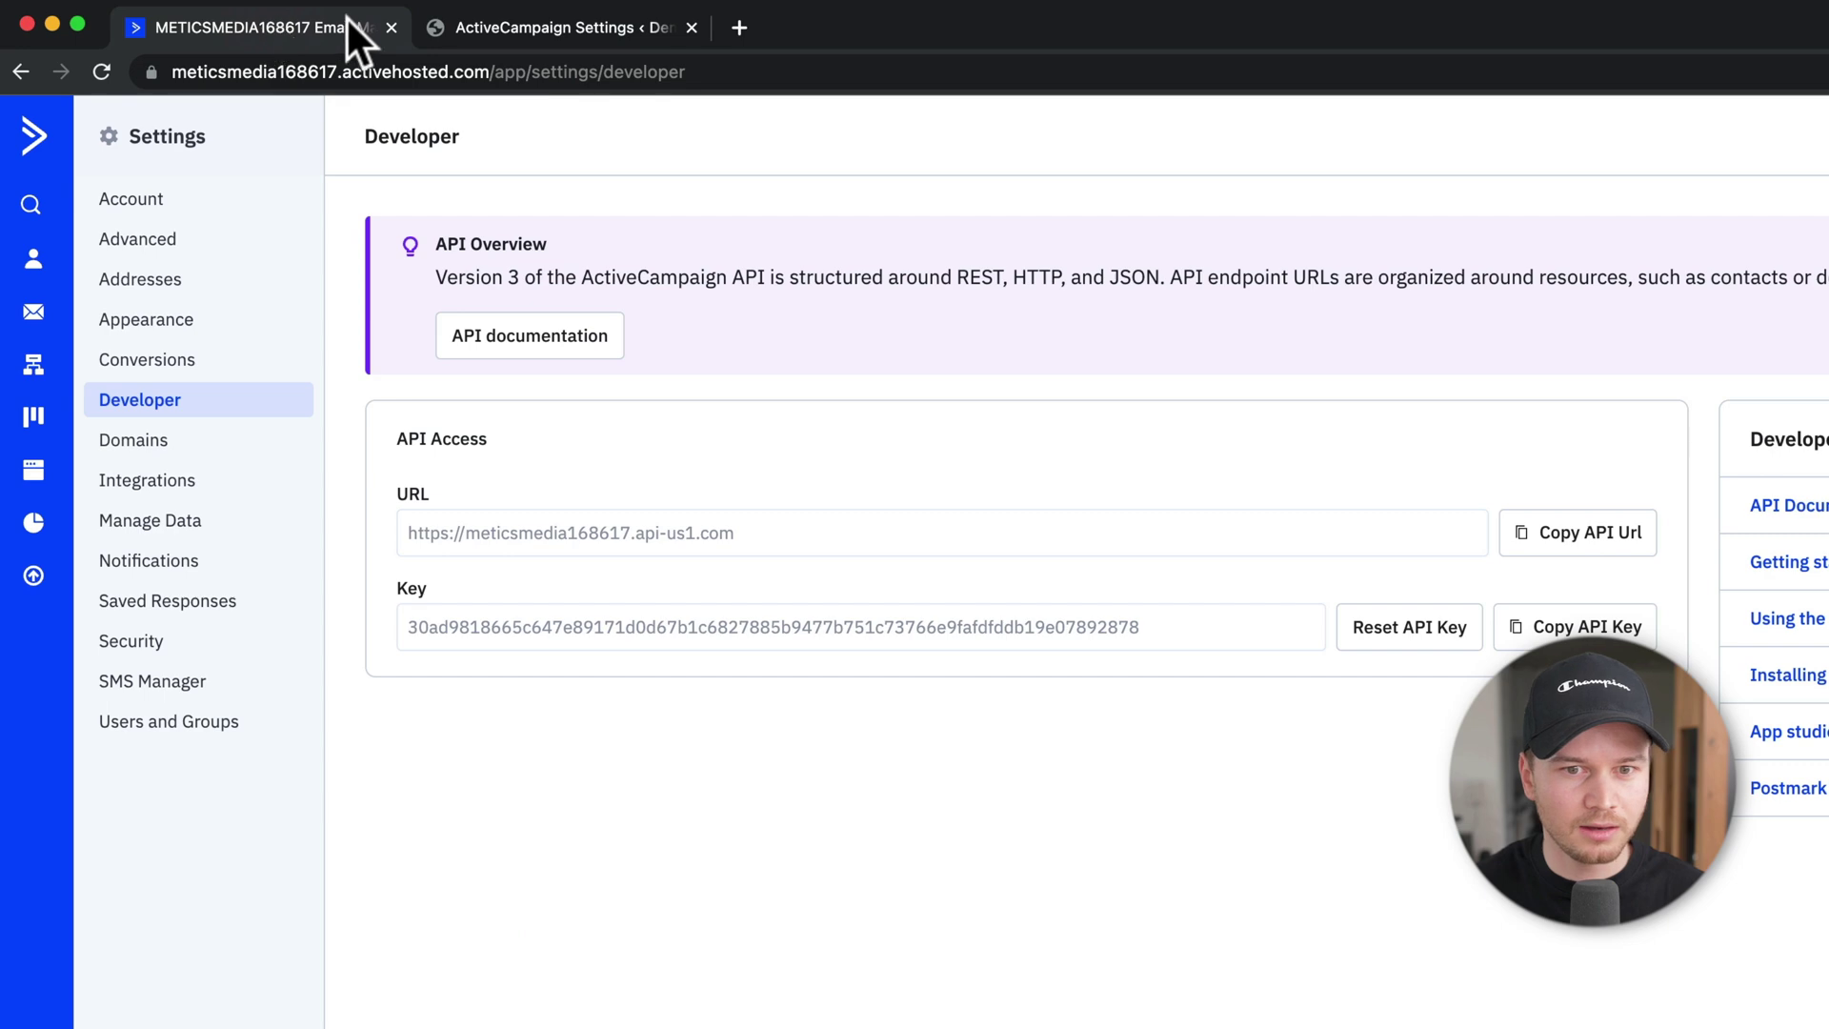
{"action": "left_click", "coordinate": [1588, 628]}
{"action": "left_click", "coordinate": [685, 28]}
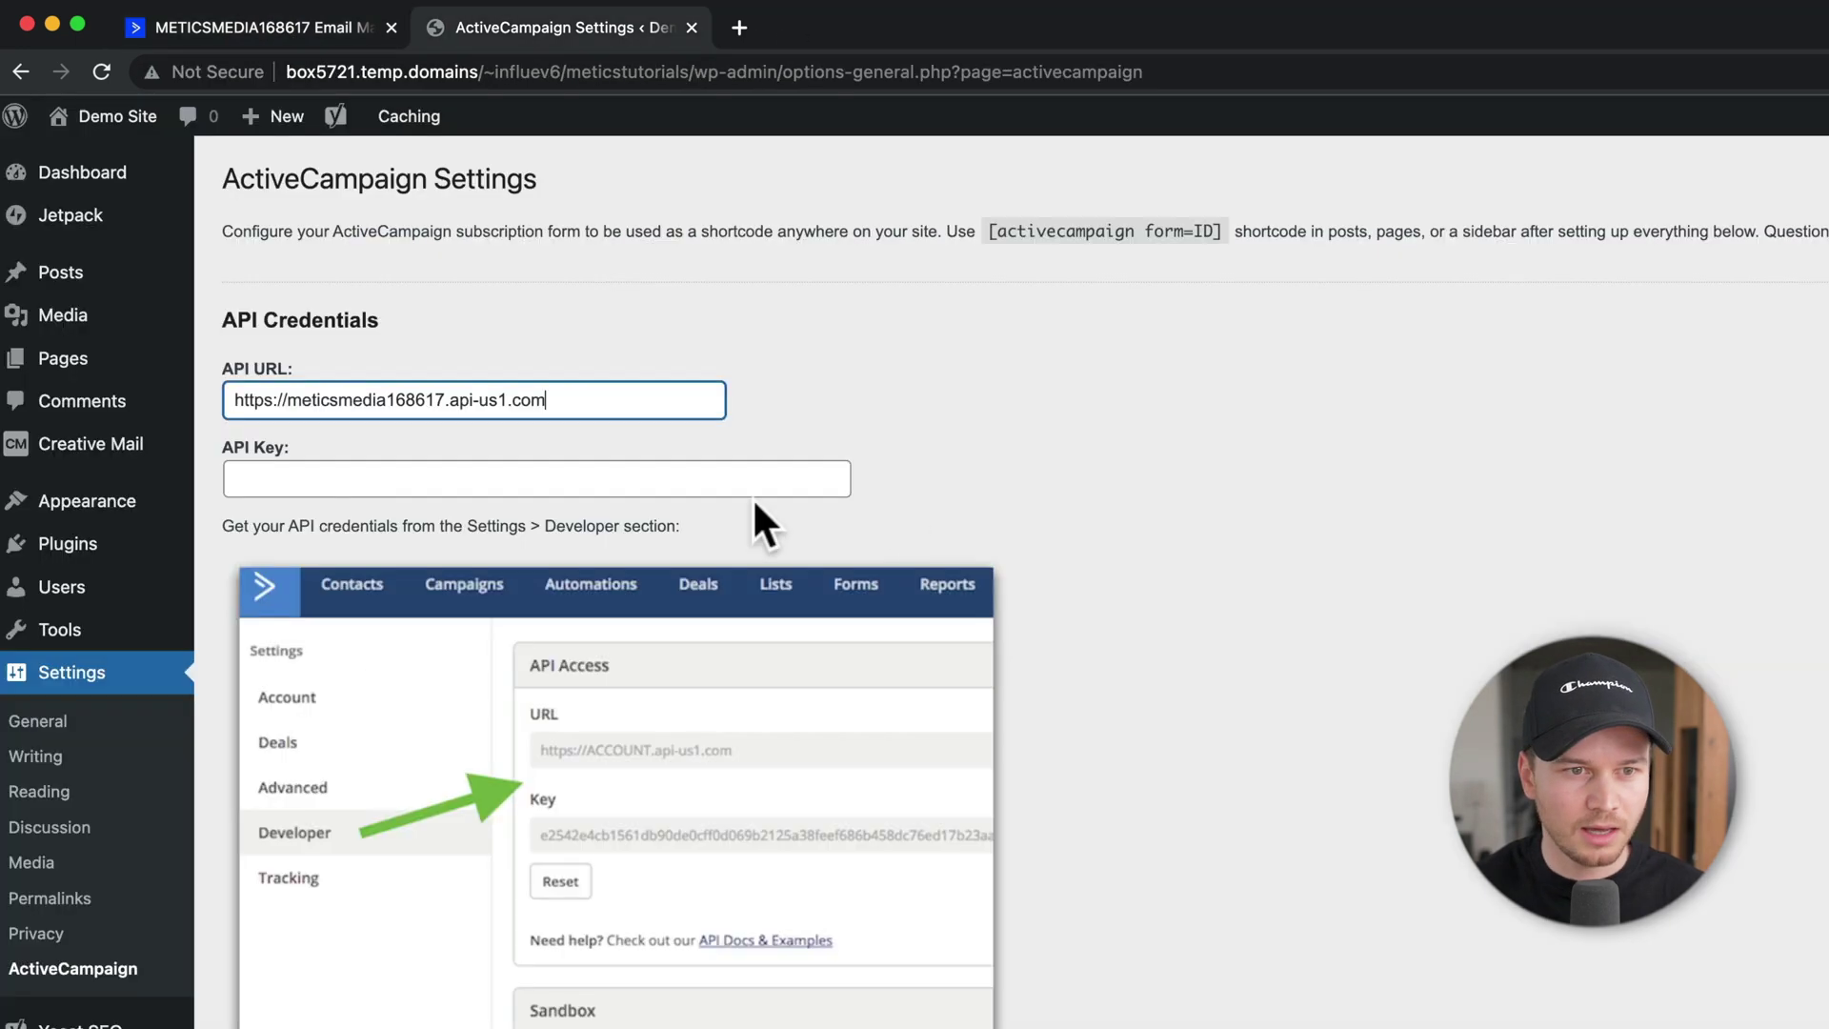
{"action": "left_click", "coordinate": [455, 477]}
{"action": "key", "text": "super+v"}
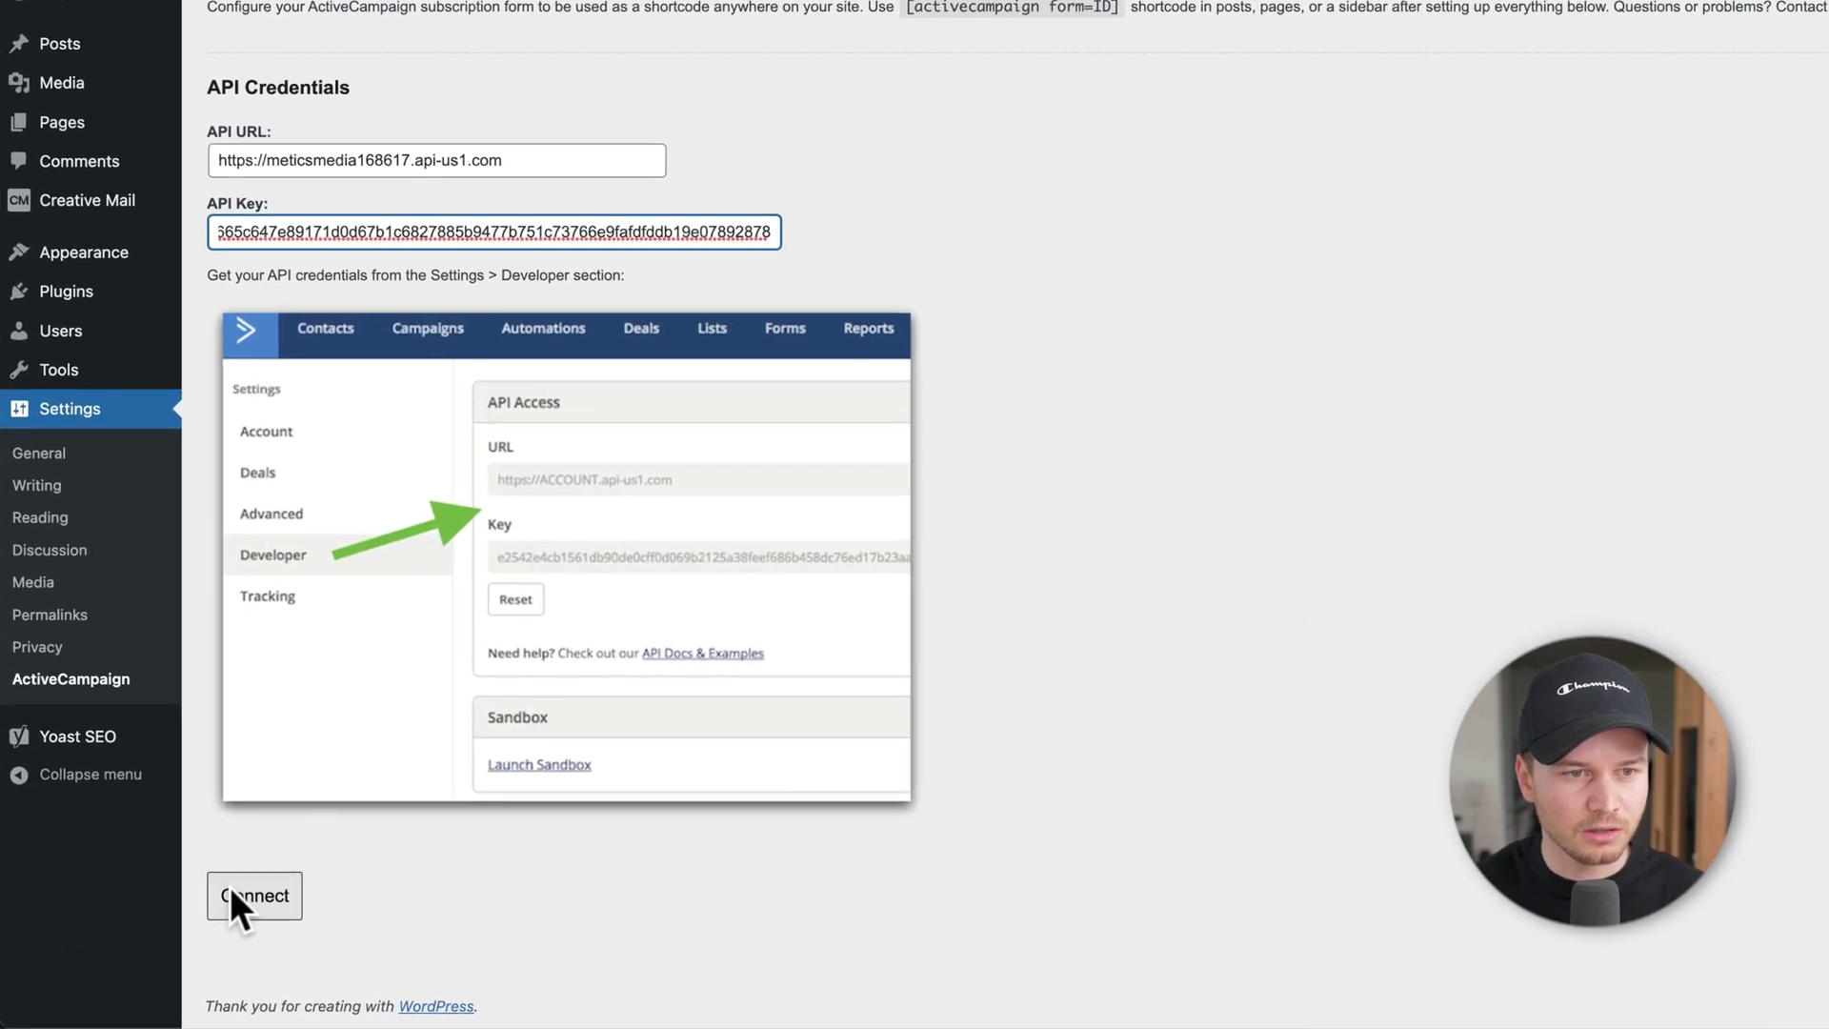
Connect the plugin to the ActiveCampaign account and update its settings
{"action": "left_click", "coordinate": [232, 891]}
{"action": "scroll", "coordinate": [1529, 629], "scroll_direction": "down", "scroll_amount": 10}
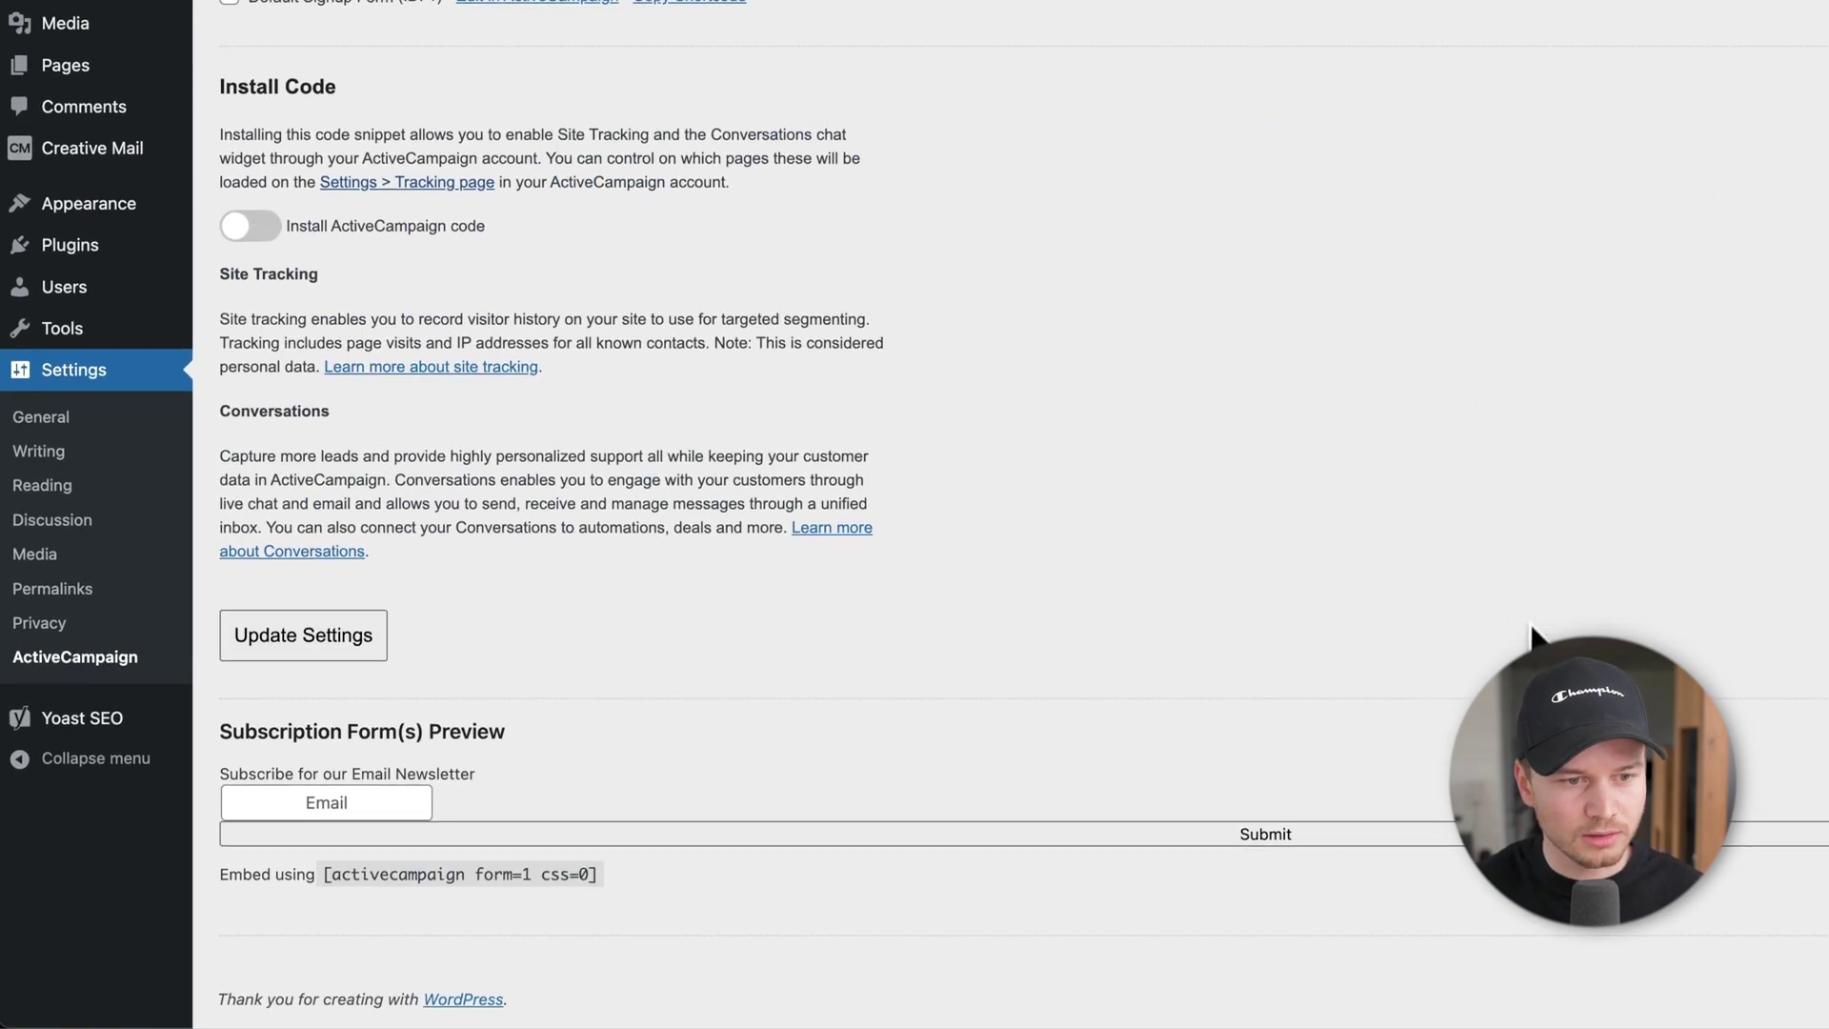
{"action": "left_click", "coordinate": [327, 648]}
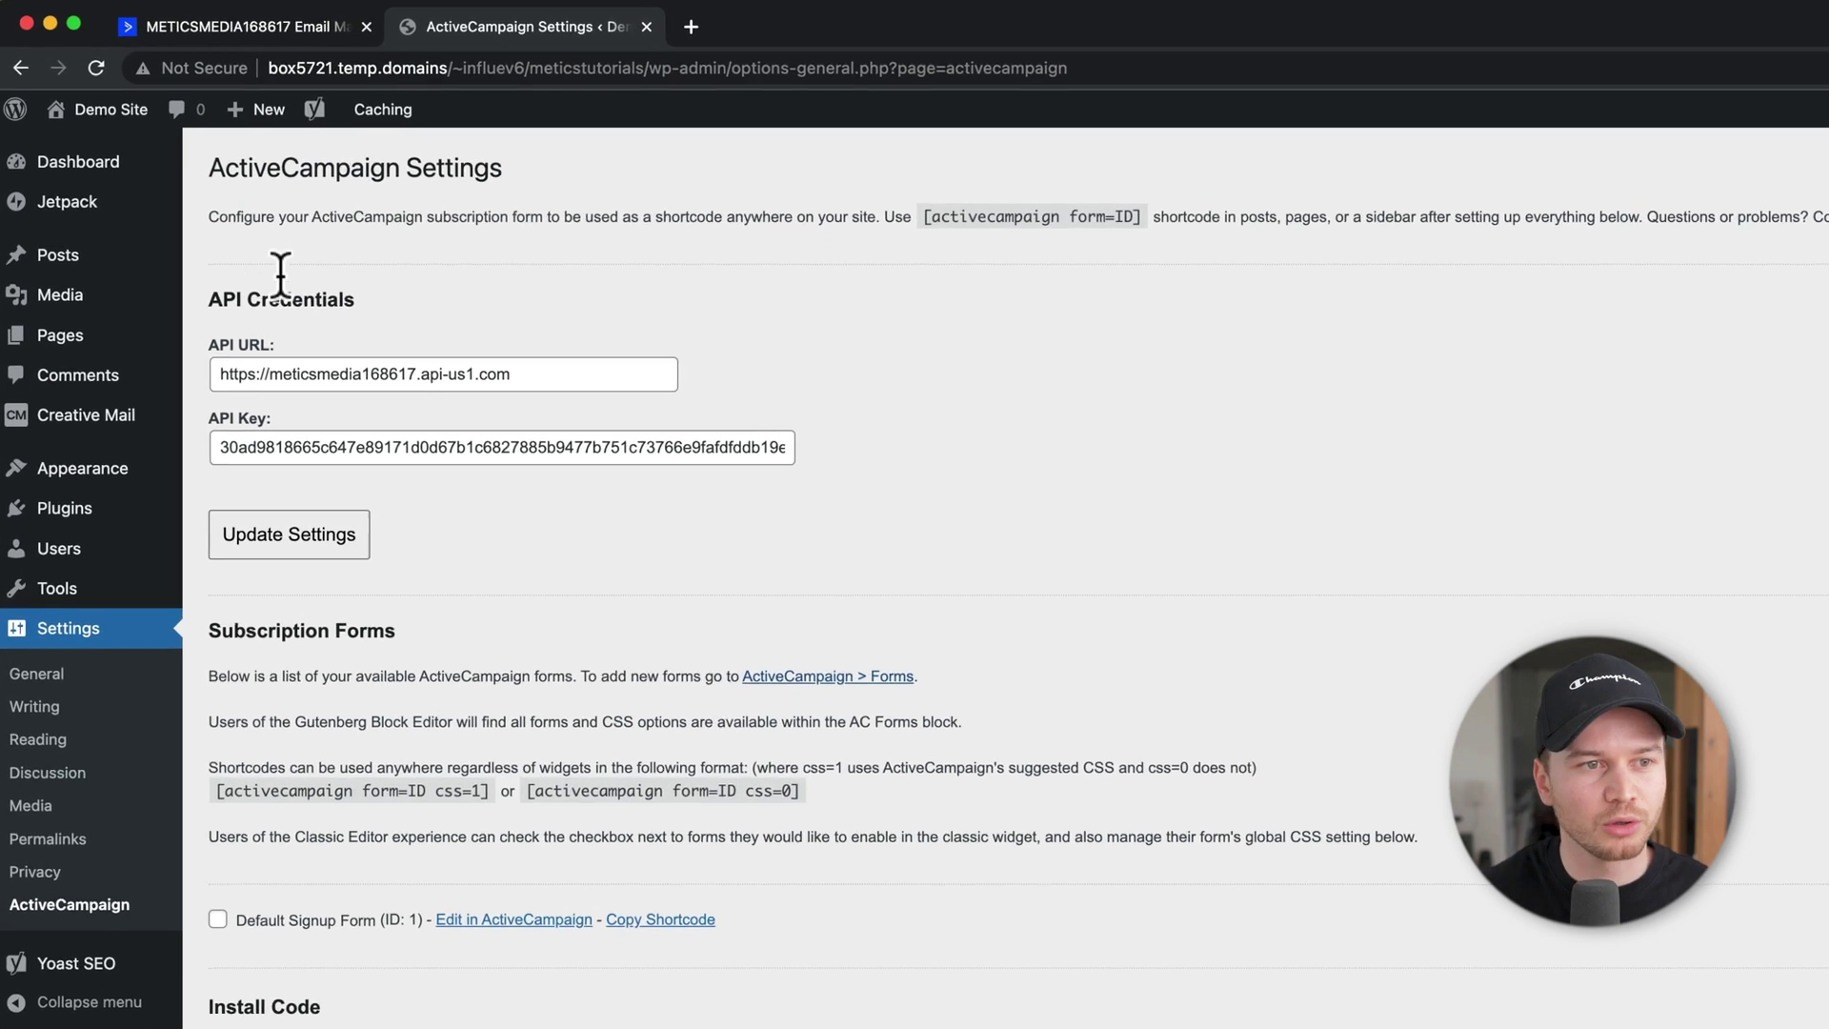
Edit the Hello world! post and add an empty block below the welcome paragraph
{"action": "left_click", "coordinate": [92, 281]}
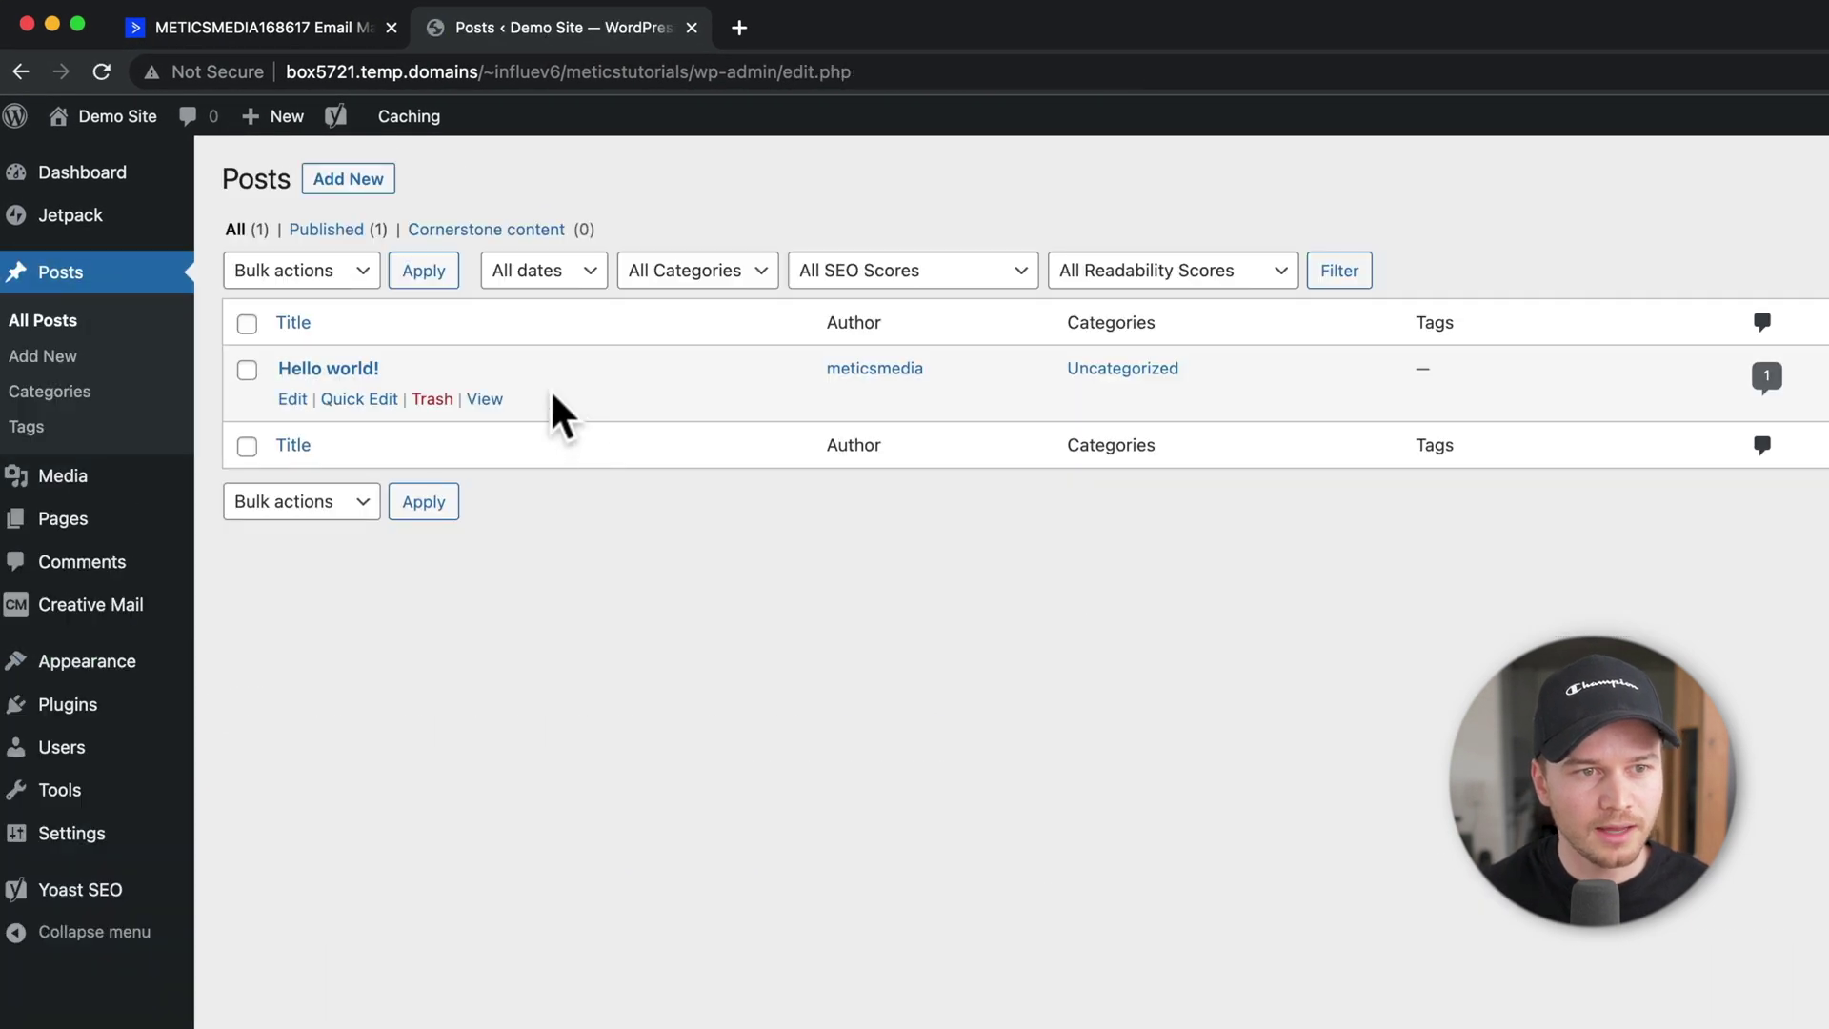
{"action": "left_click", "coordinate": [326, 371]}
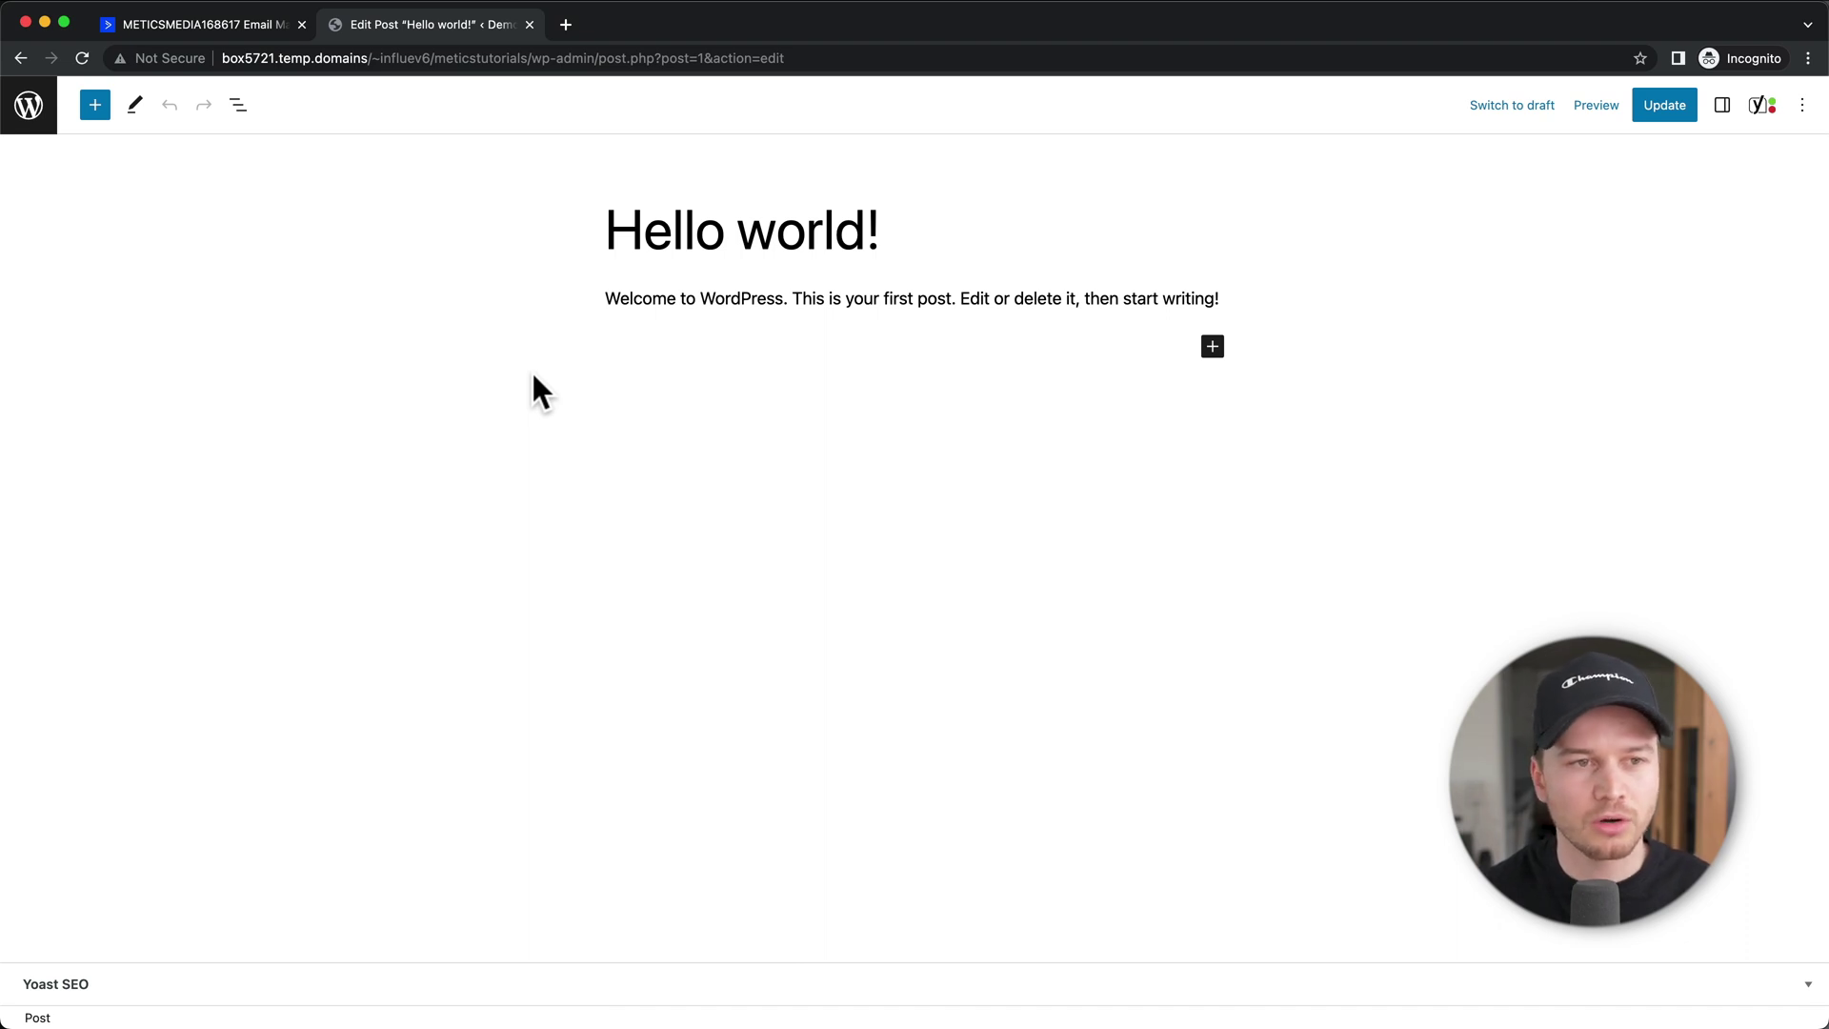
{"action": "left_click", "coordinate": [807, 357]}
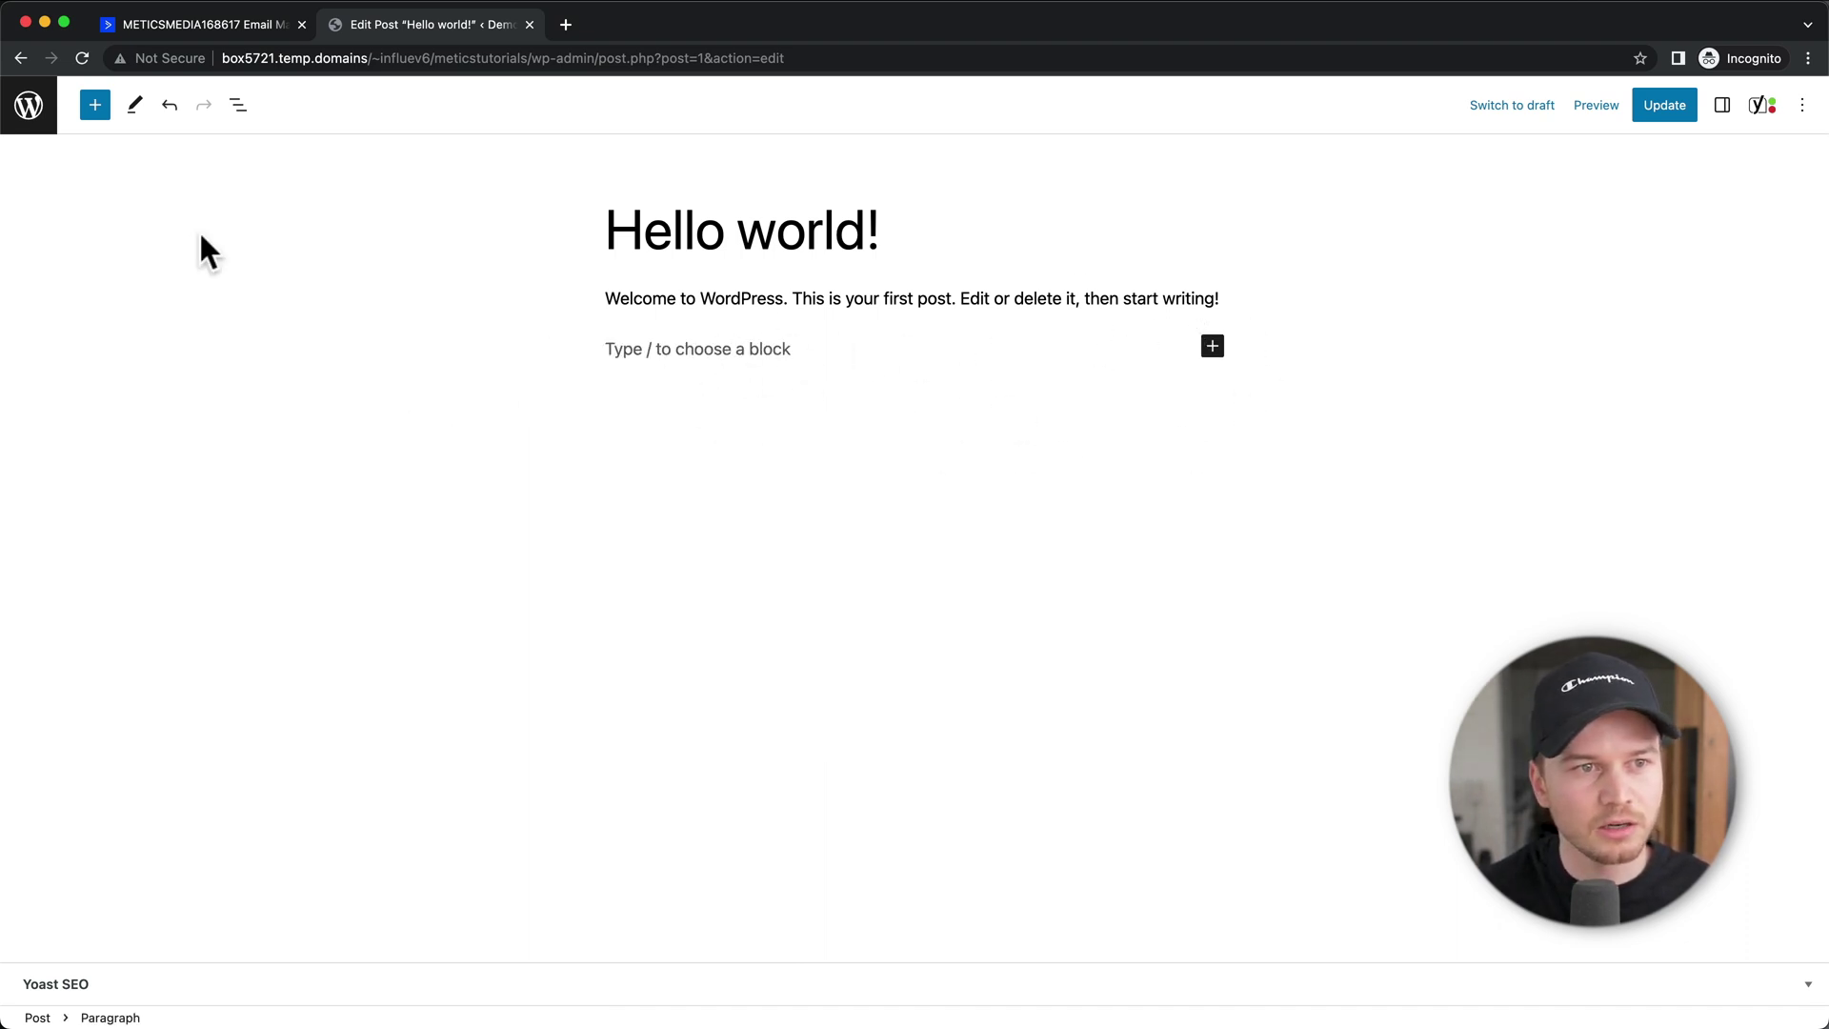
Insert the AC Forms block from the Embeds section of the block inserter
{"action": "left_click", "coordinate": [95, 105]}
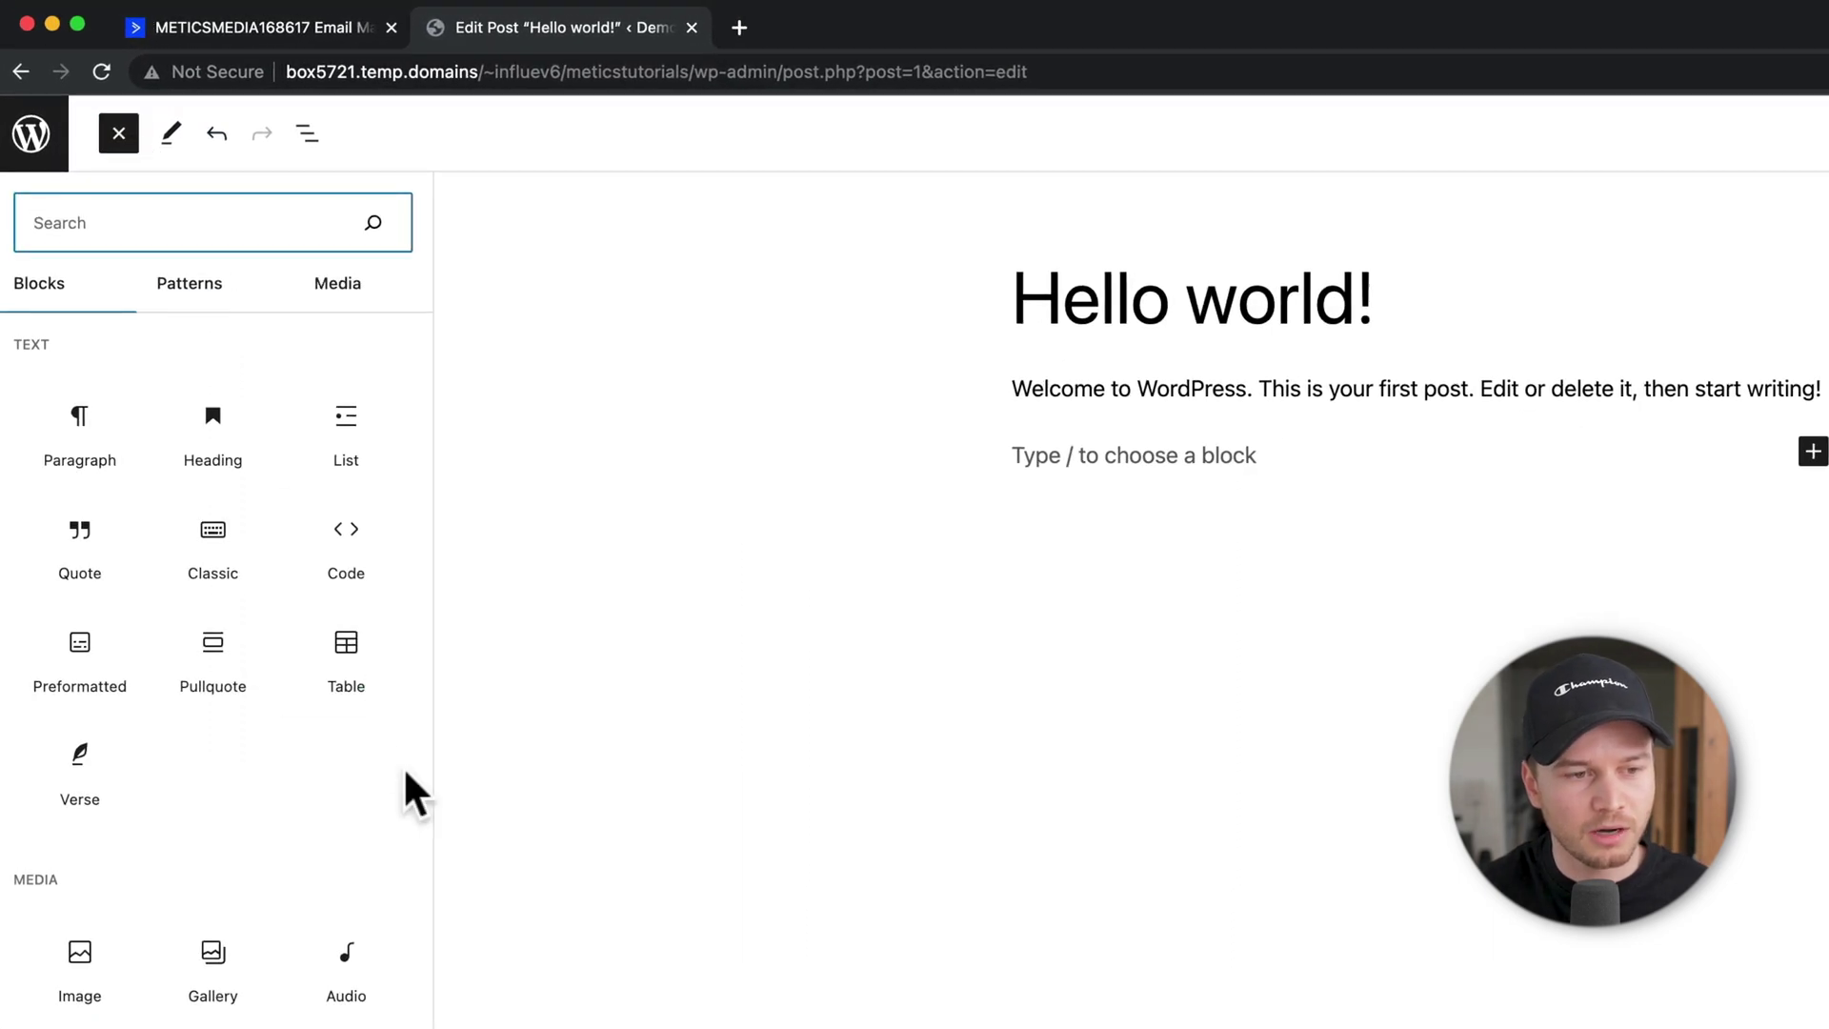
{"action": "scroll", "coordinate": [286, 762], "scroll_direction": "down", "scroll_amount": 10}
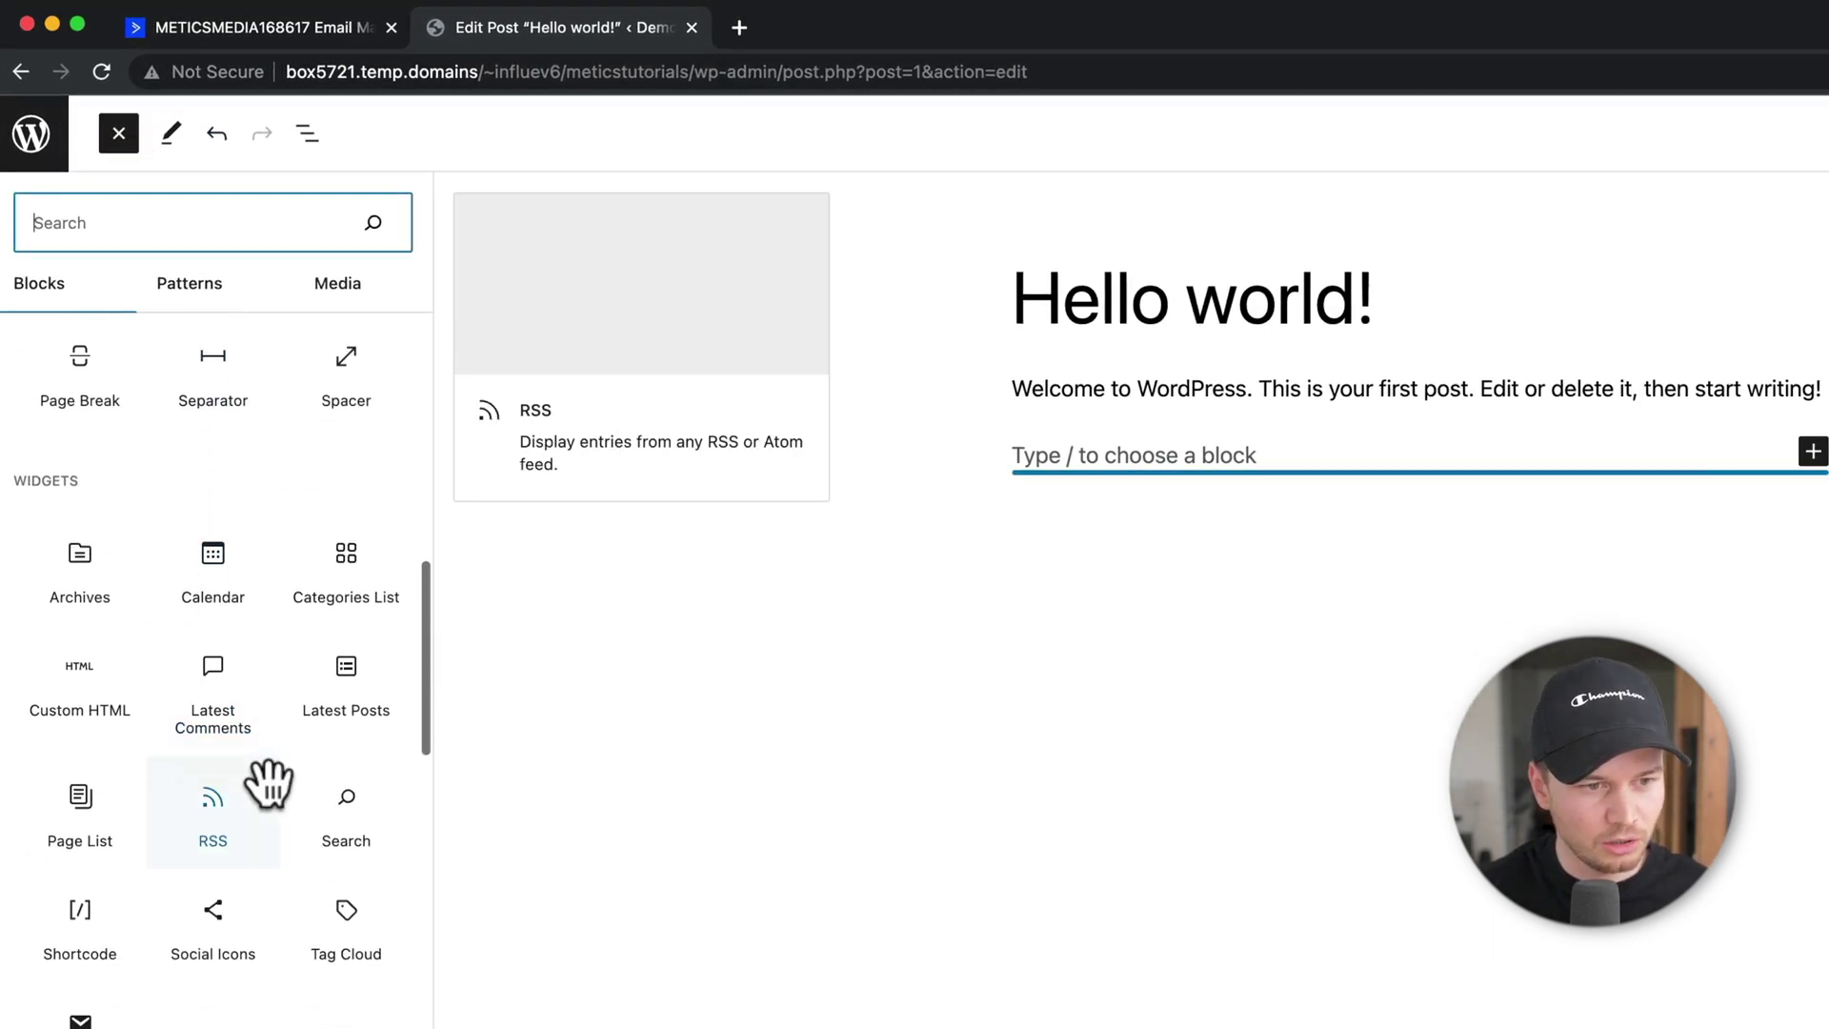
{"action": "scroll", "coordinate": [269, 783], "scroll_direction": "down", "scroll_amount": 20}
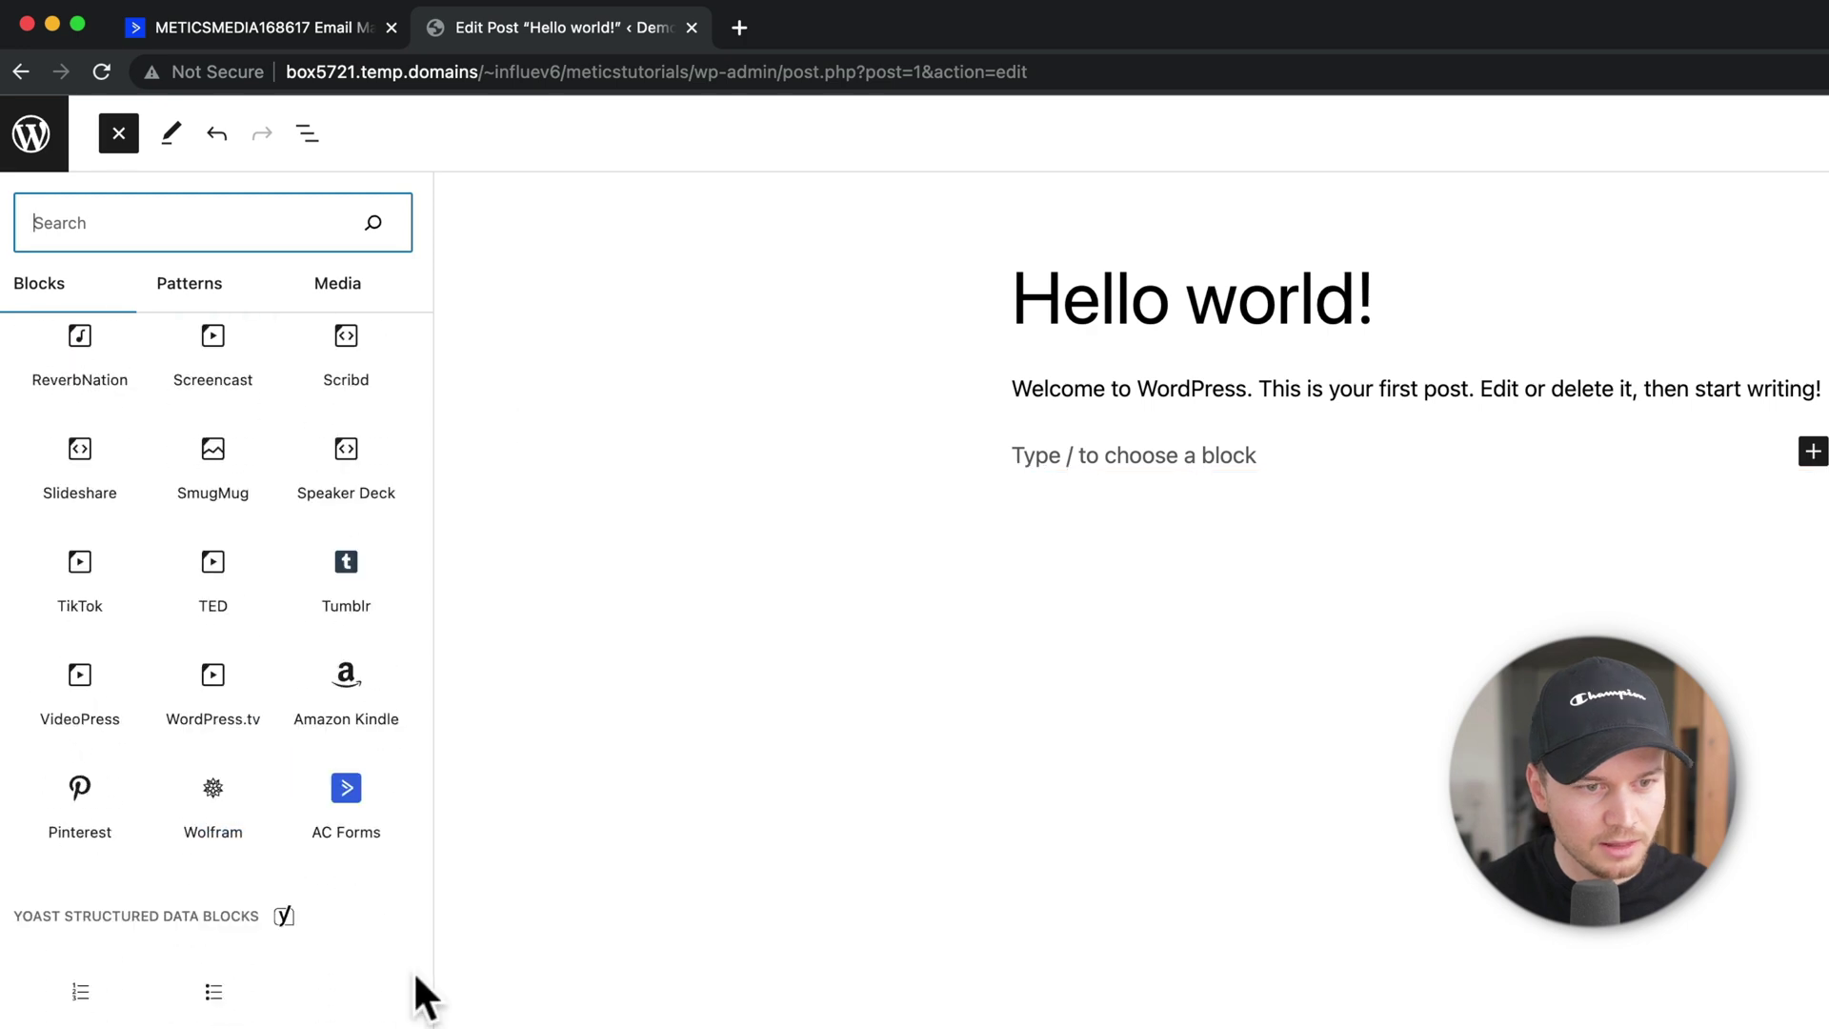
{"action": "mouse_move", "coordinate": [343, 790]}
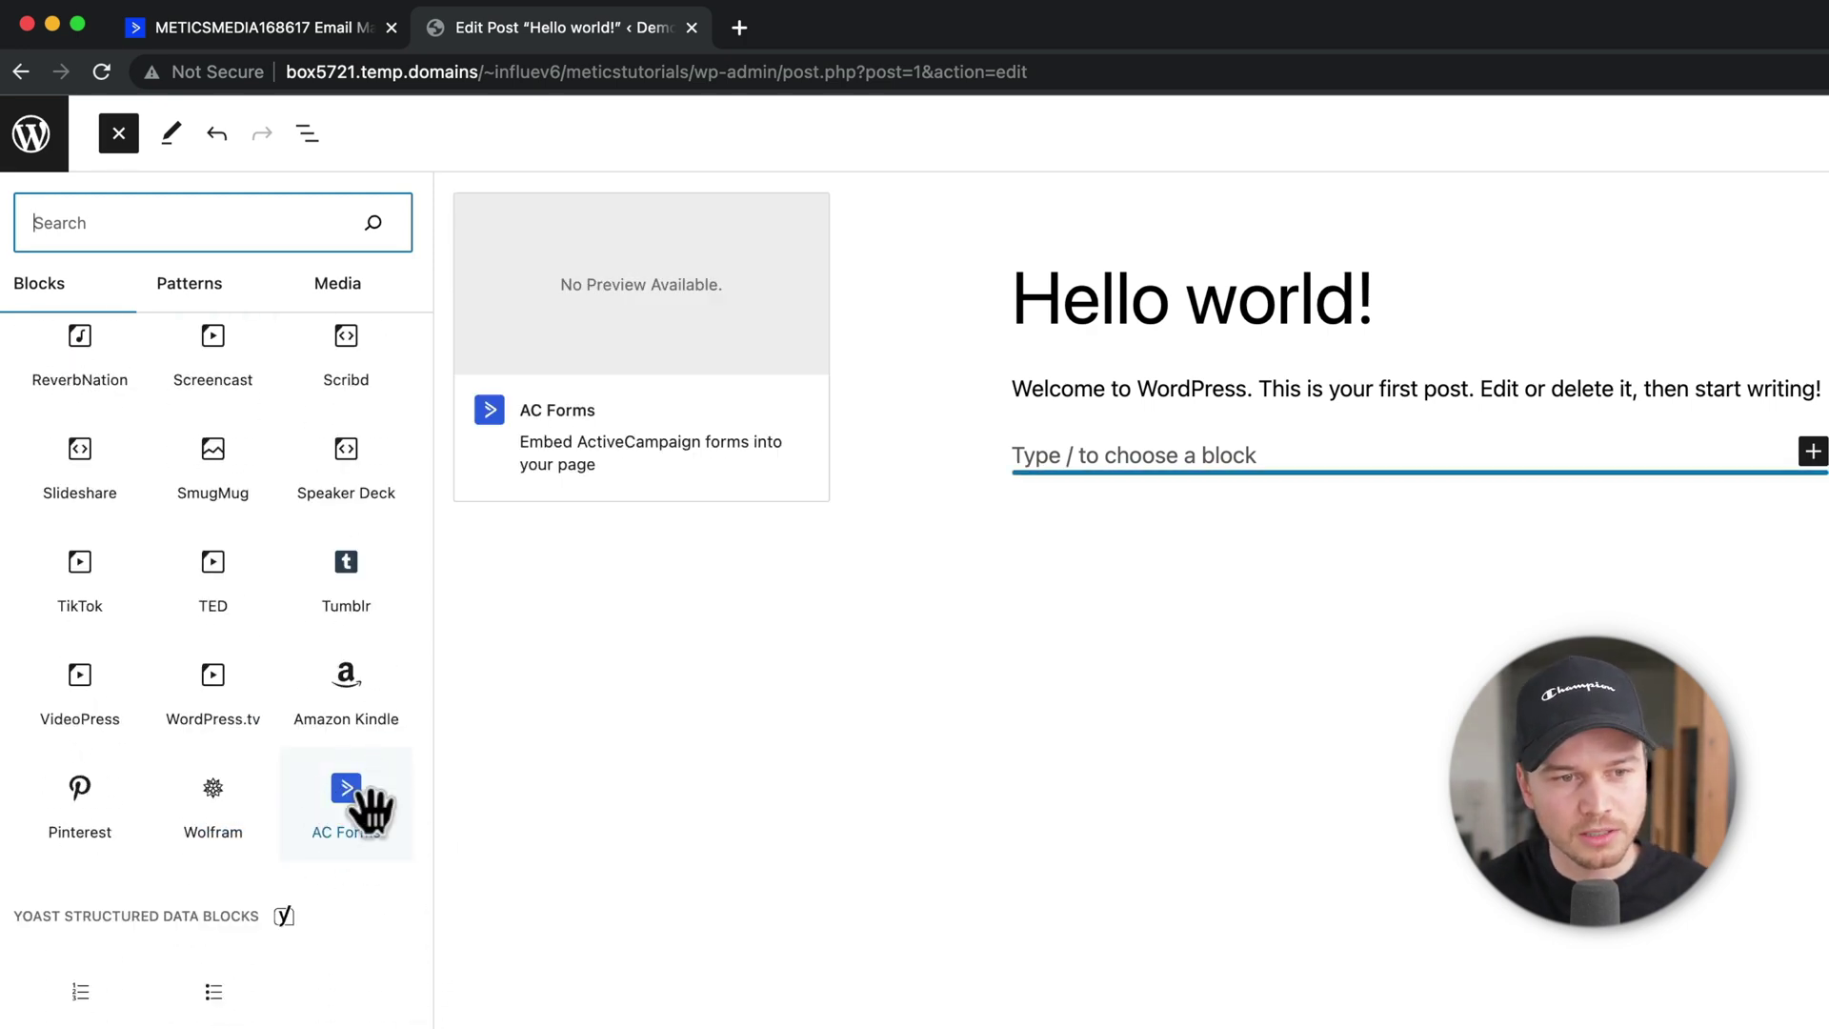
{"action": "left_click", "coordinate": [359, 823]}
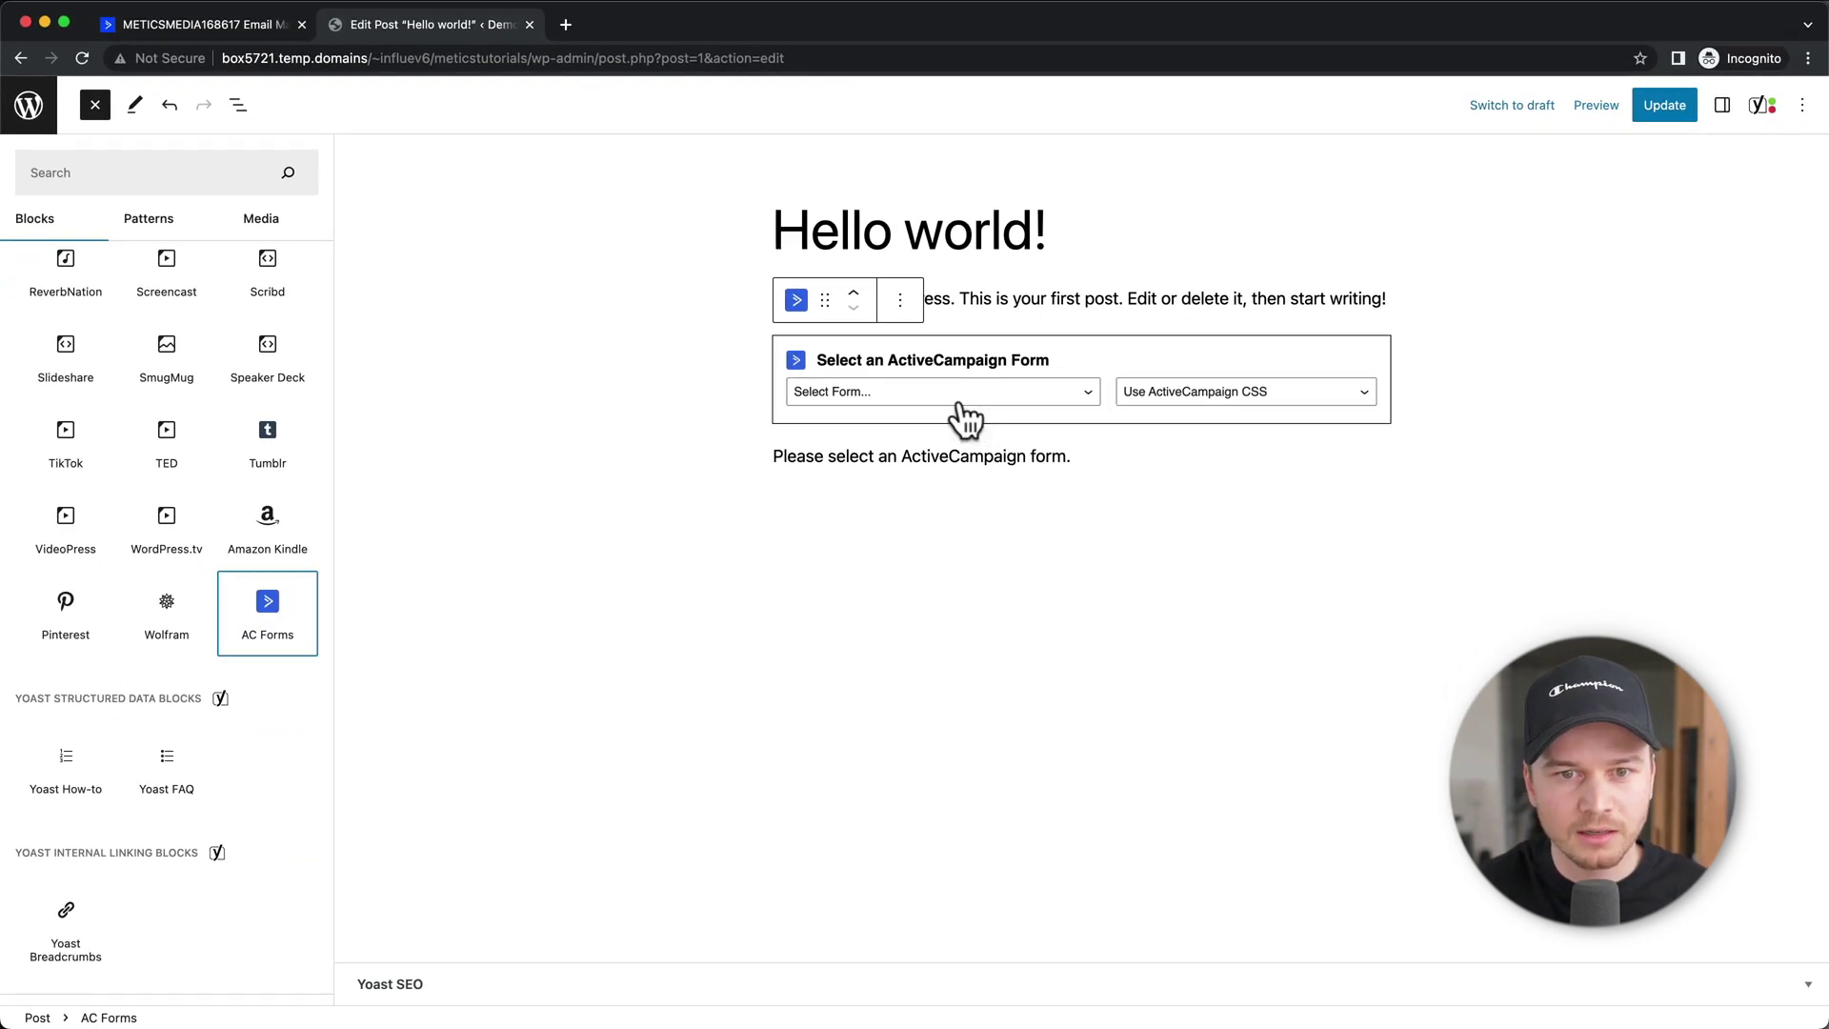
Pick Default Signup Form in the AC Forms block and deselect it to preview the form
{"action": "left_click", "coordinate": [953, 400]}
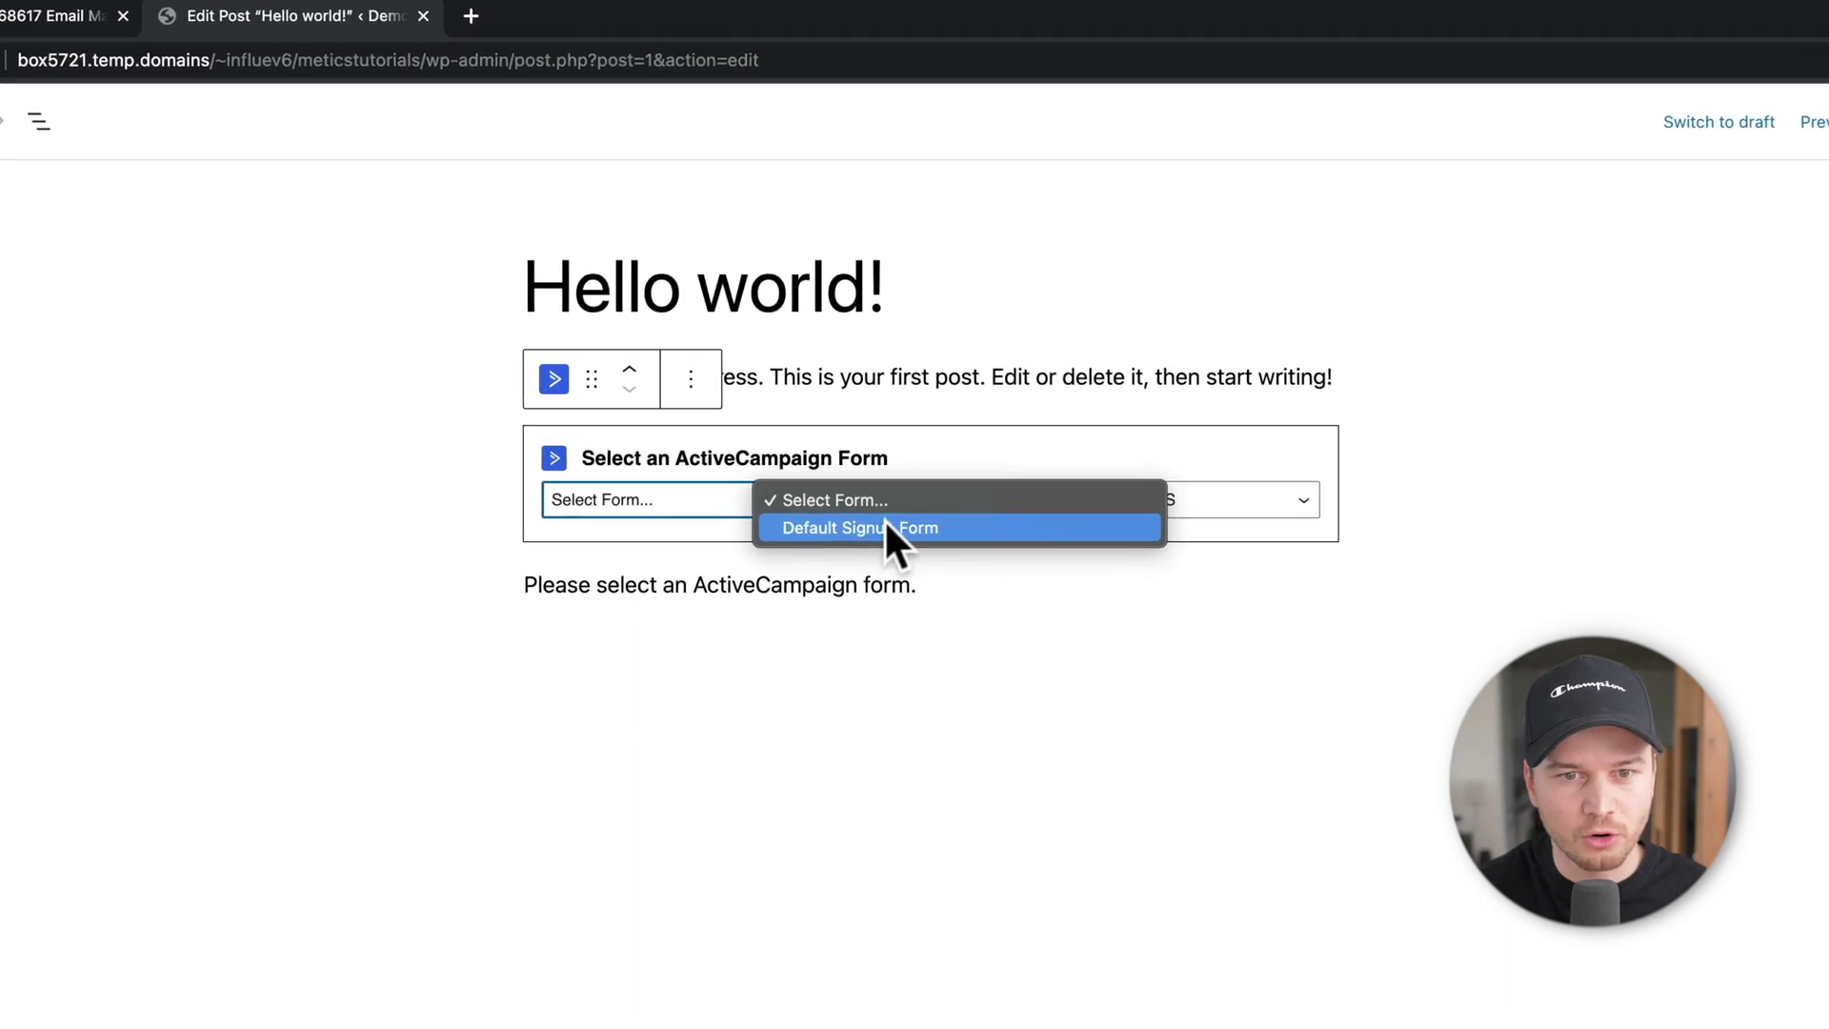
{"action": "left_click", "coordinate": [846, 530]}
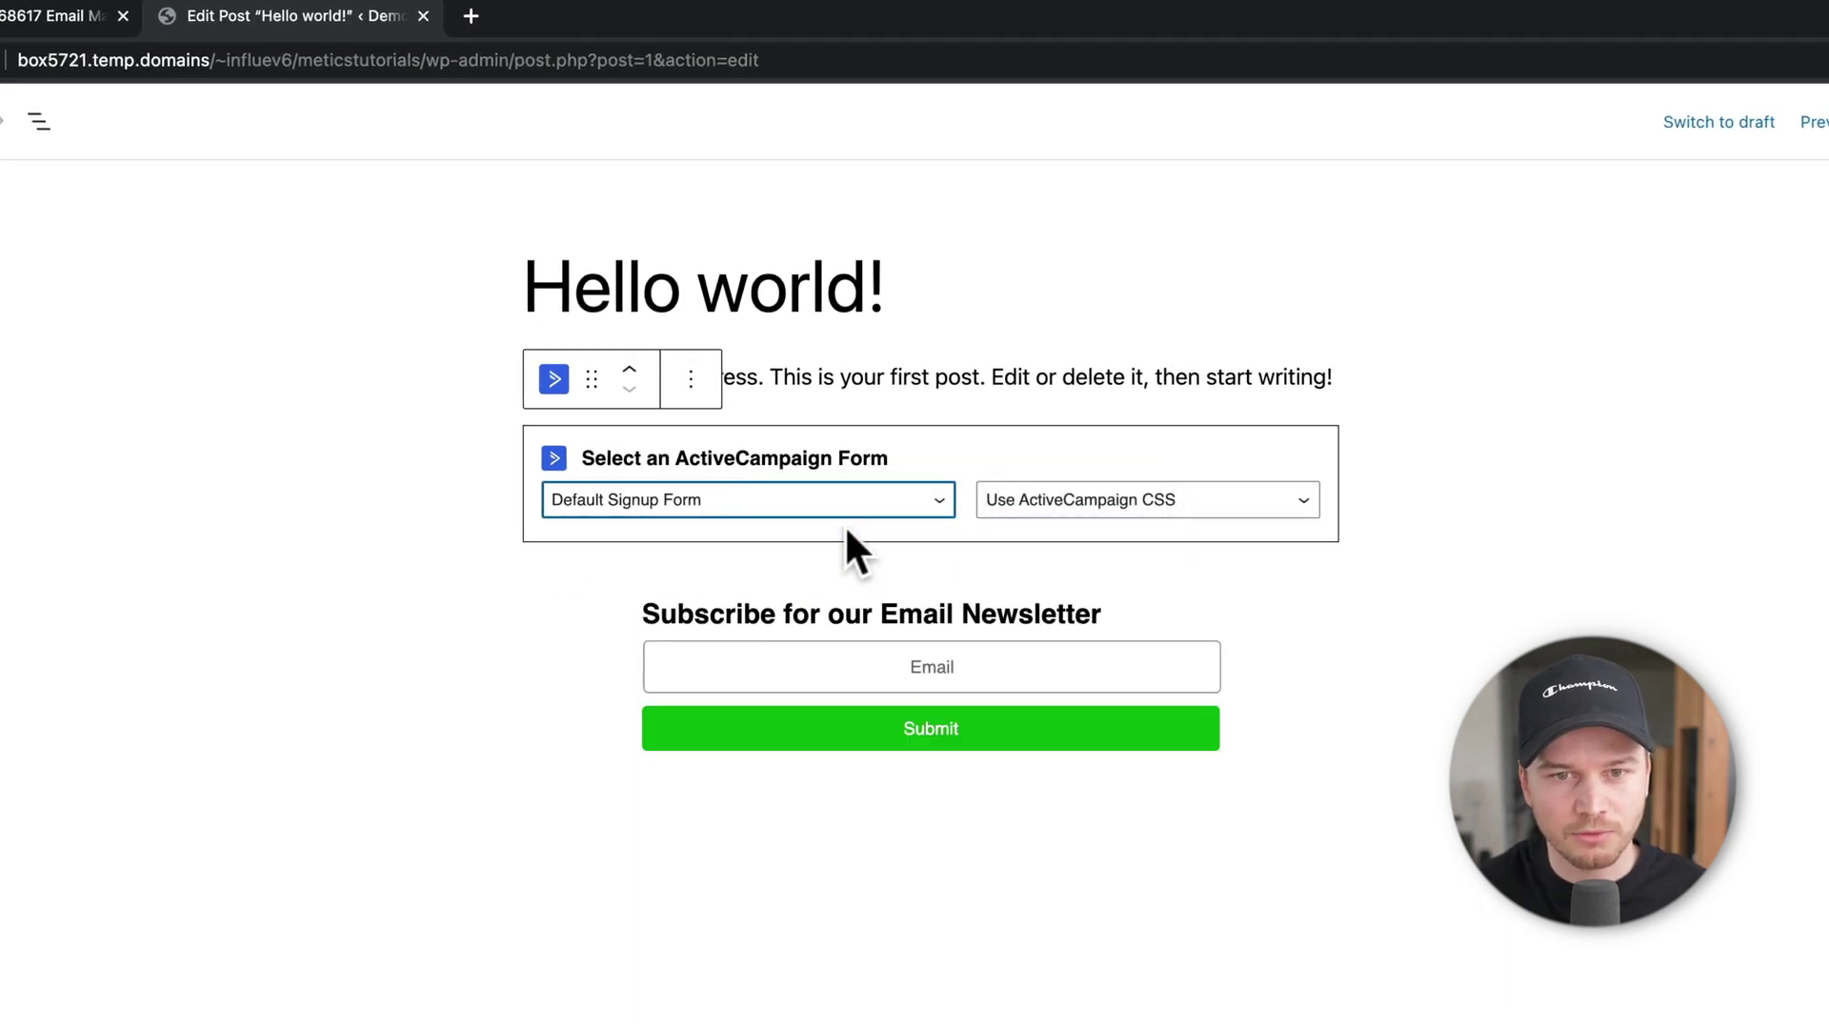
{"action": "left_click", "coordinate": [1445, 810]}
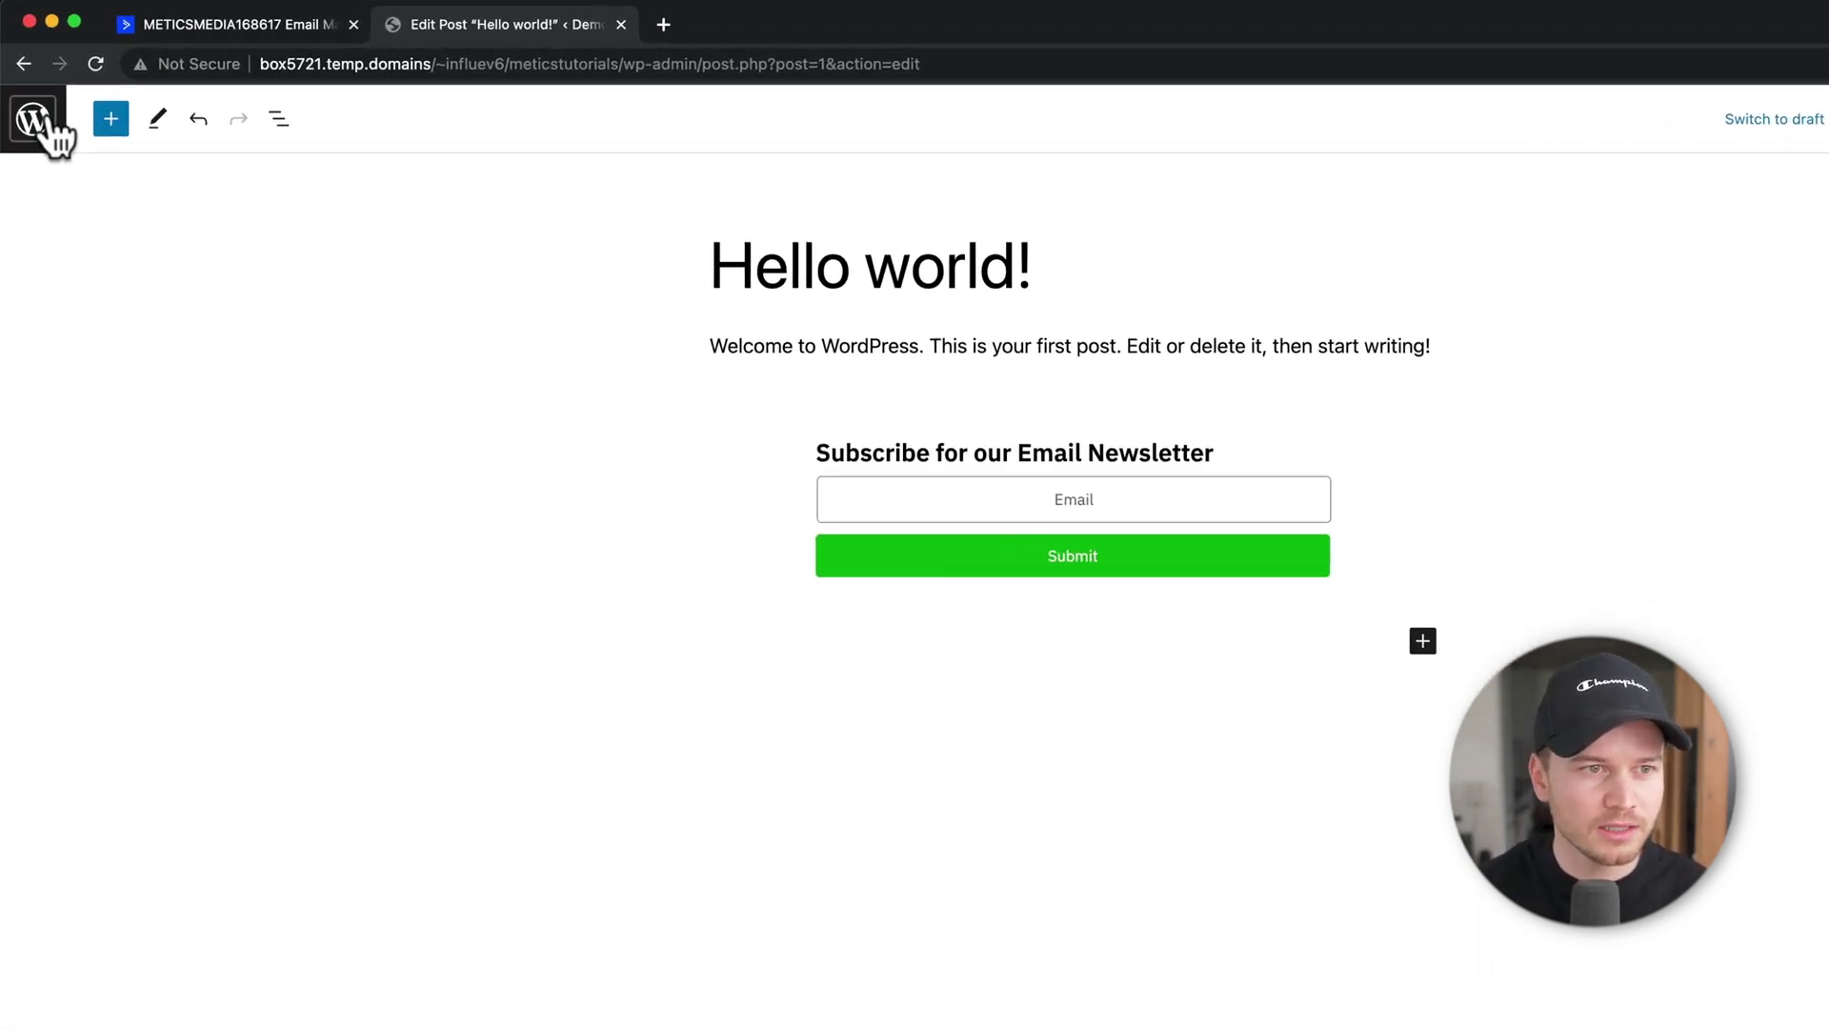
Submit a test email through the post's signup form, getting 'Thanks for signing up!'
{"action": "left_click", "coordinate": [48, 142]}
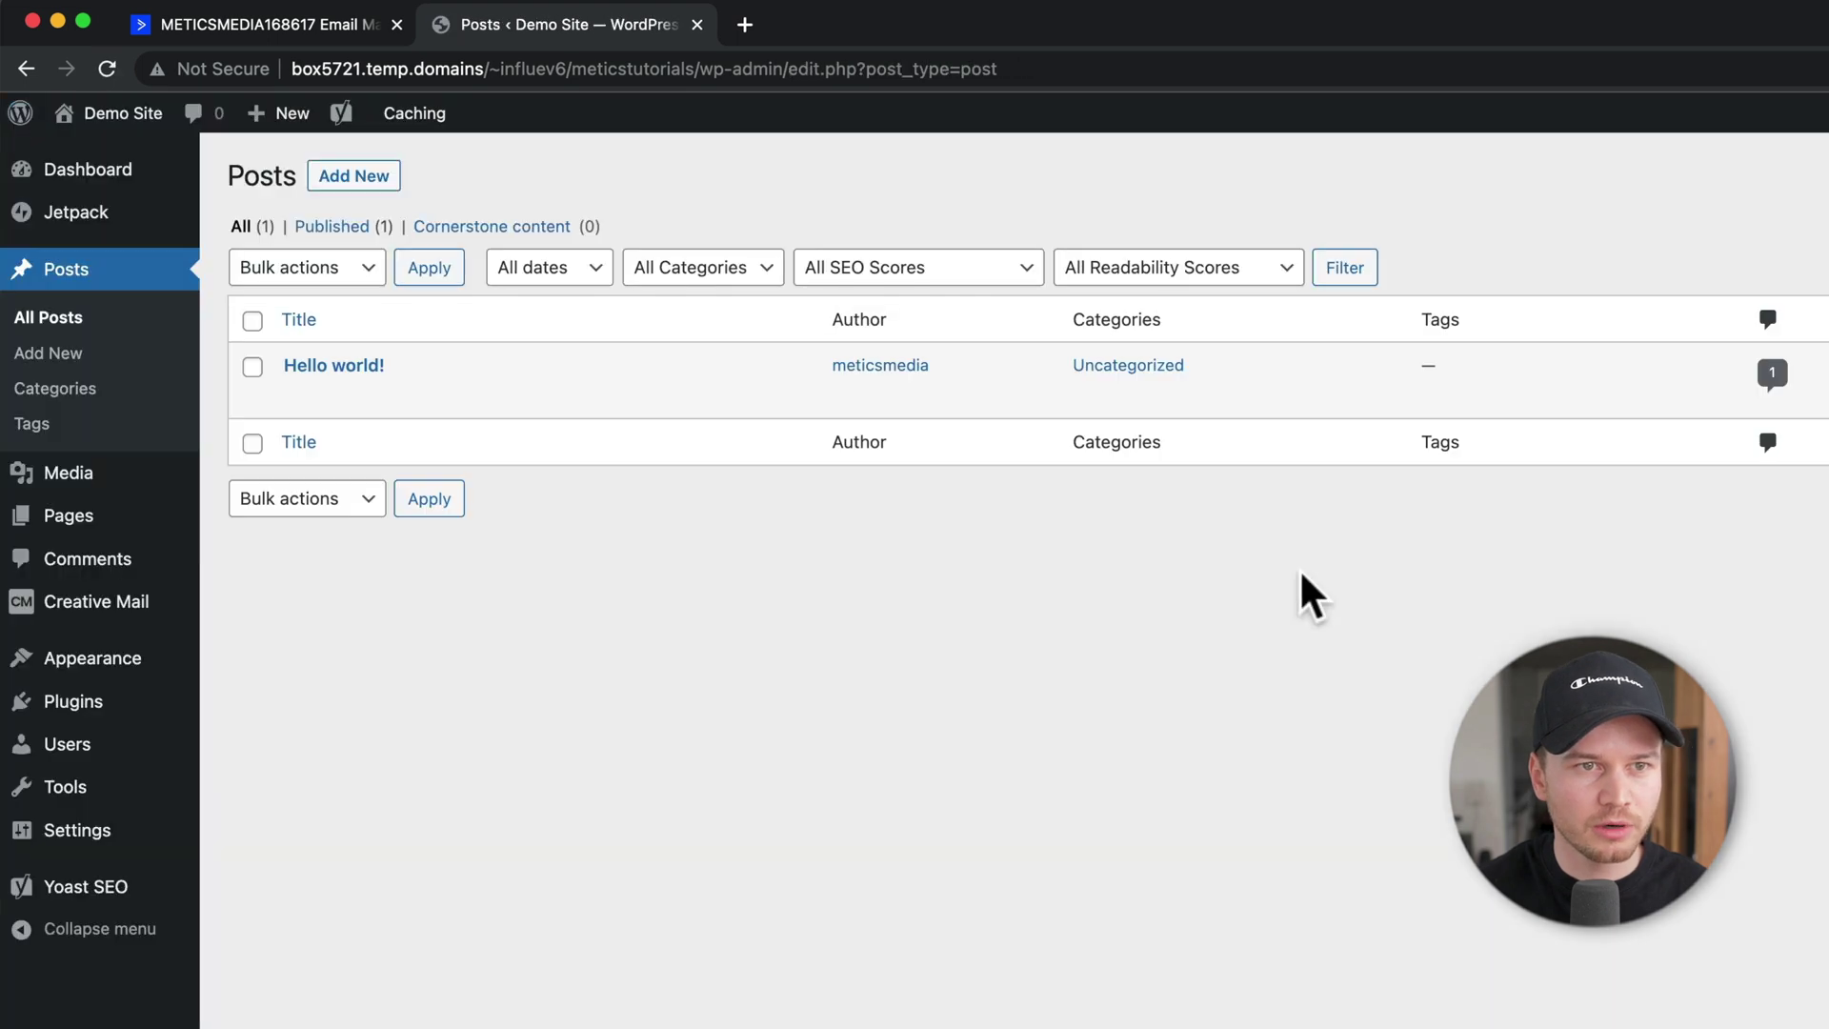
{"action": "mouse_move", "coordinate": [519, 416]}
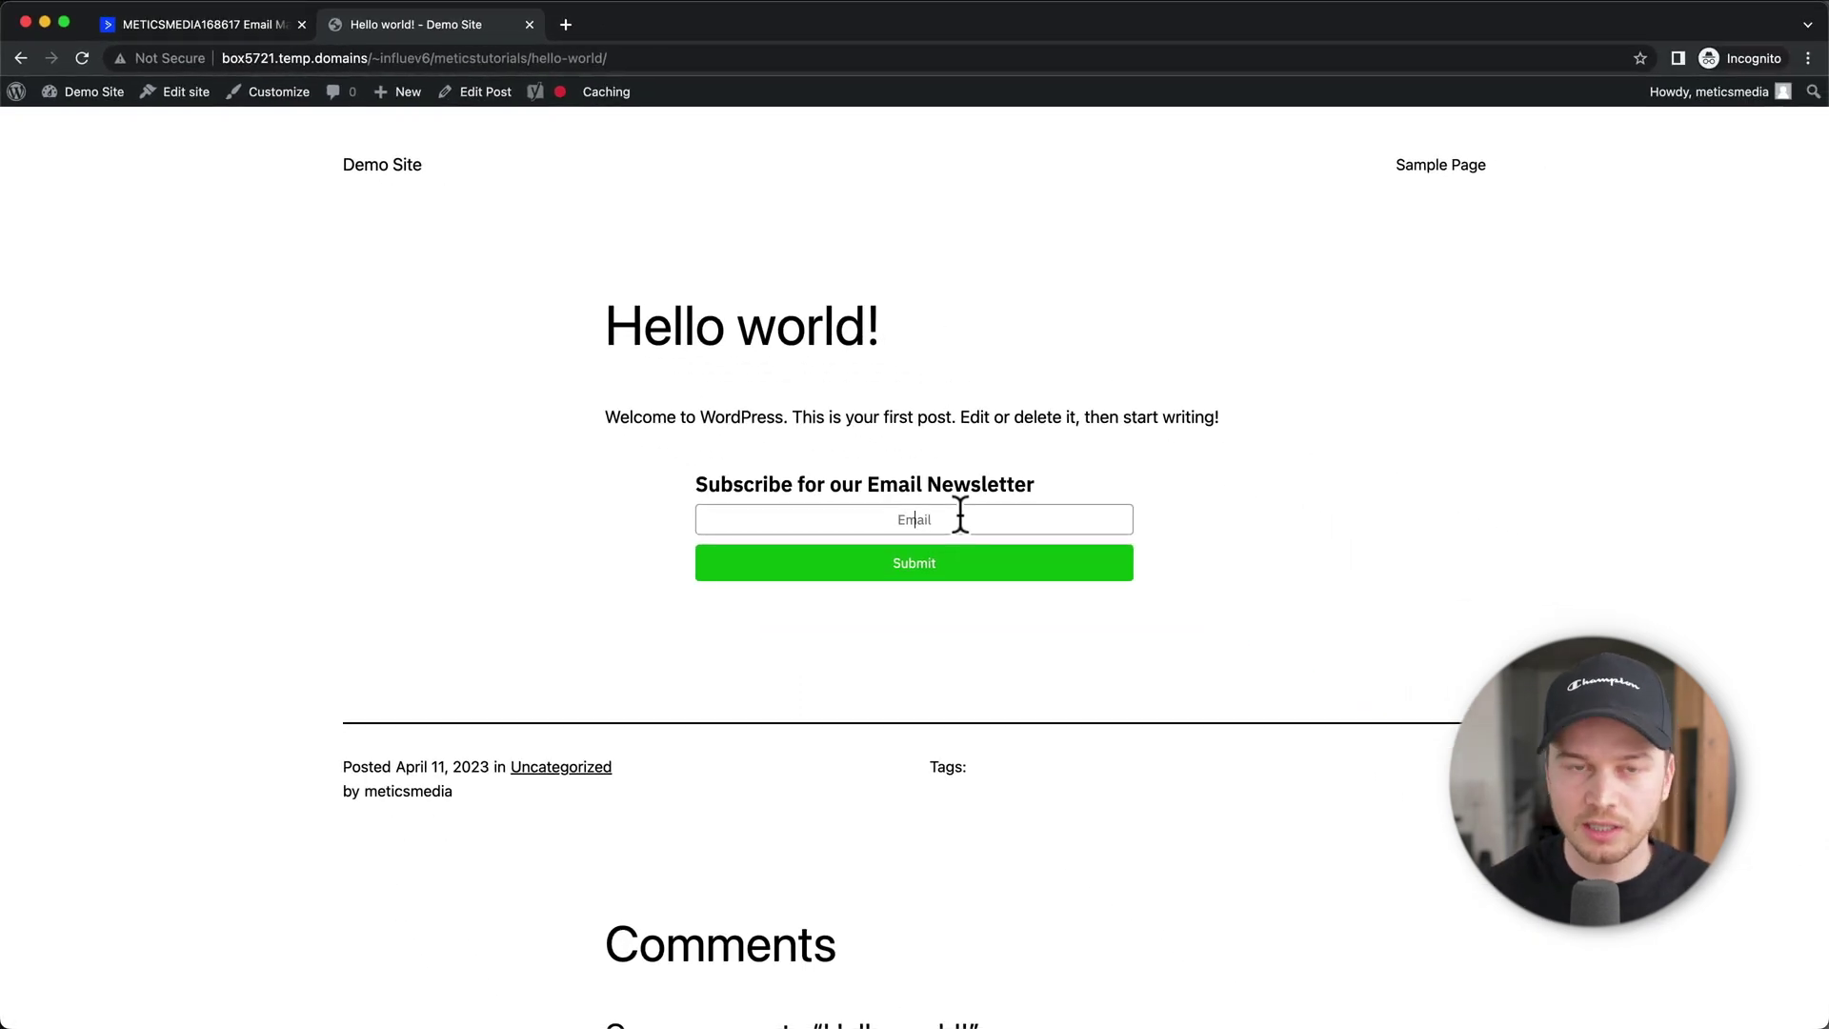
{"action": "type", "text": "example@gmail.com"}
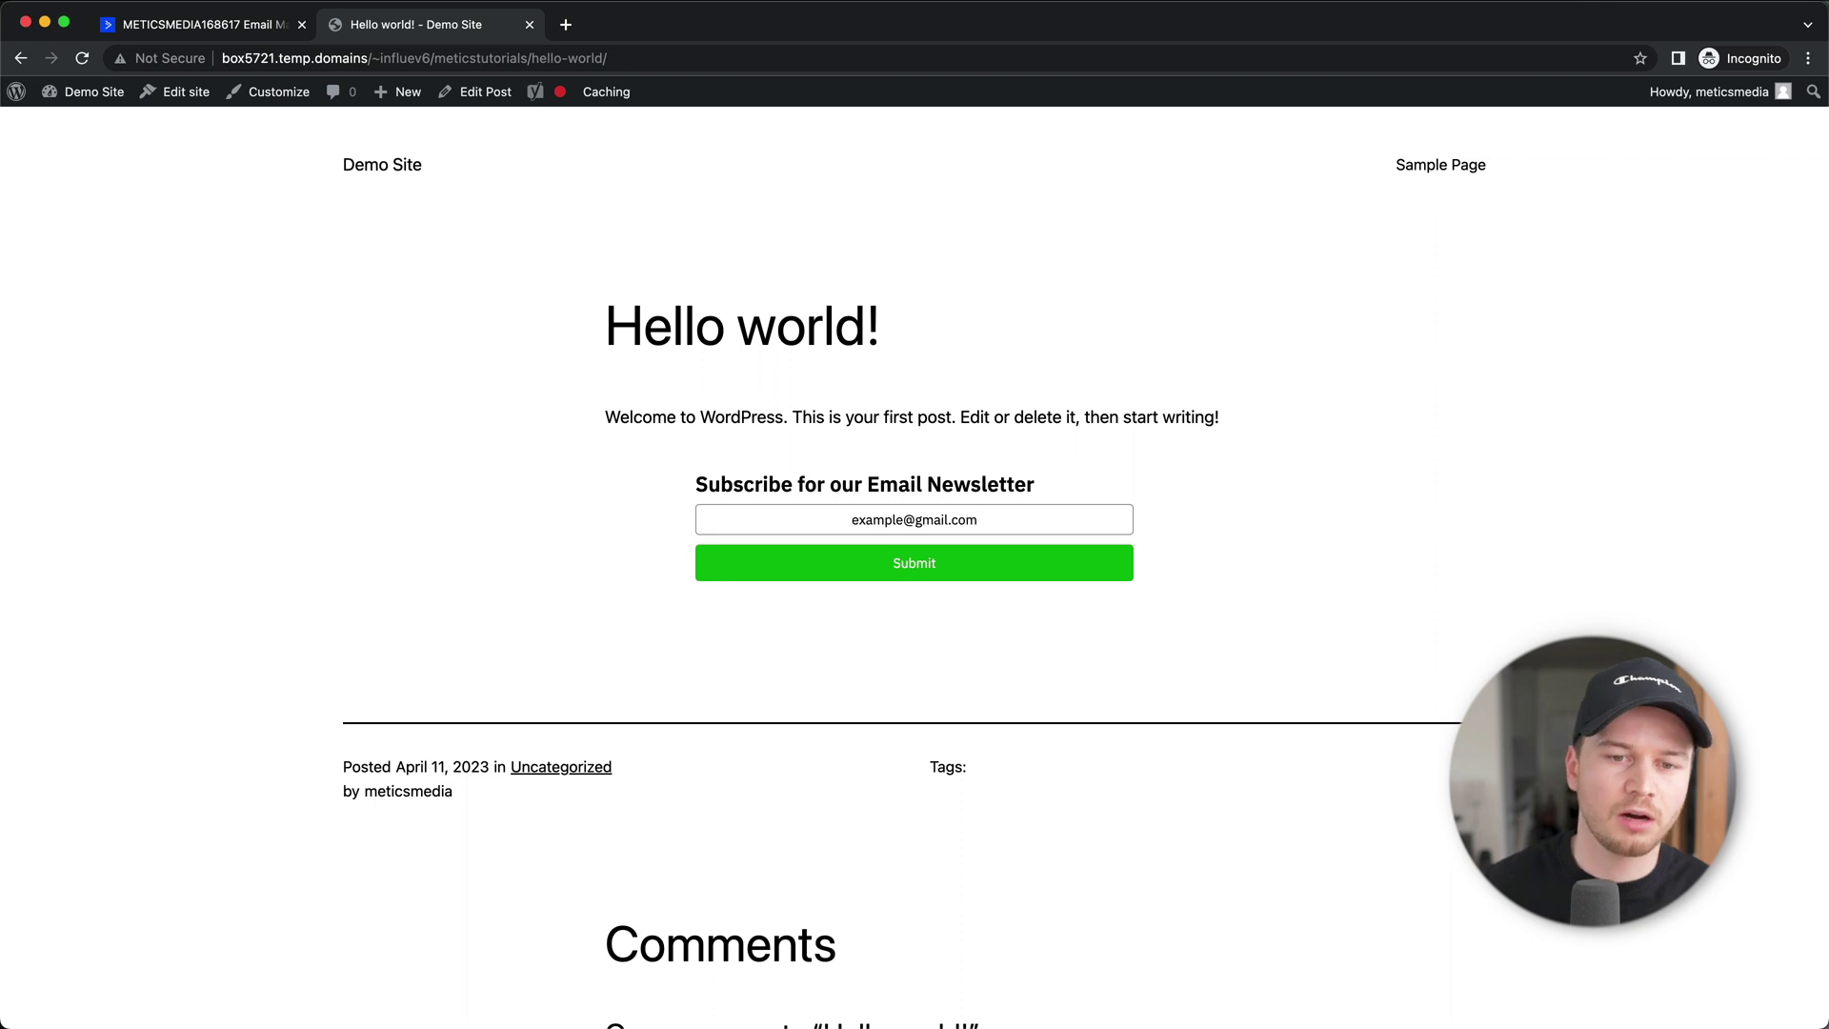
{"action": "left_click", "coordinate": [917, 572]}
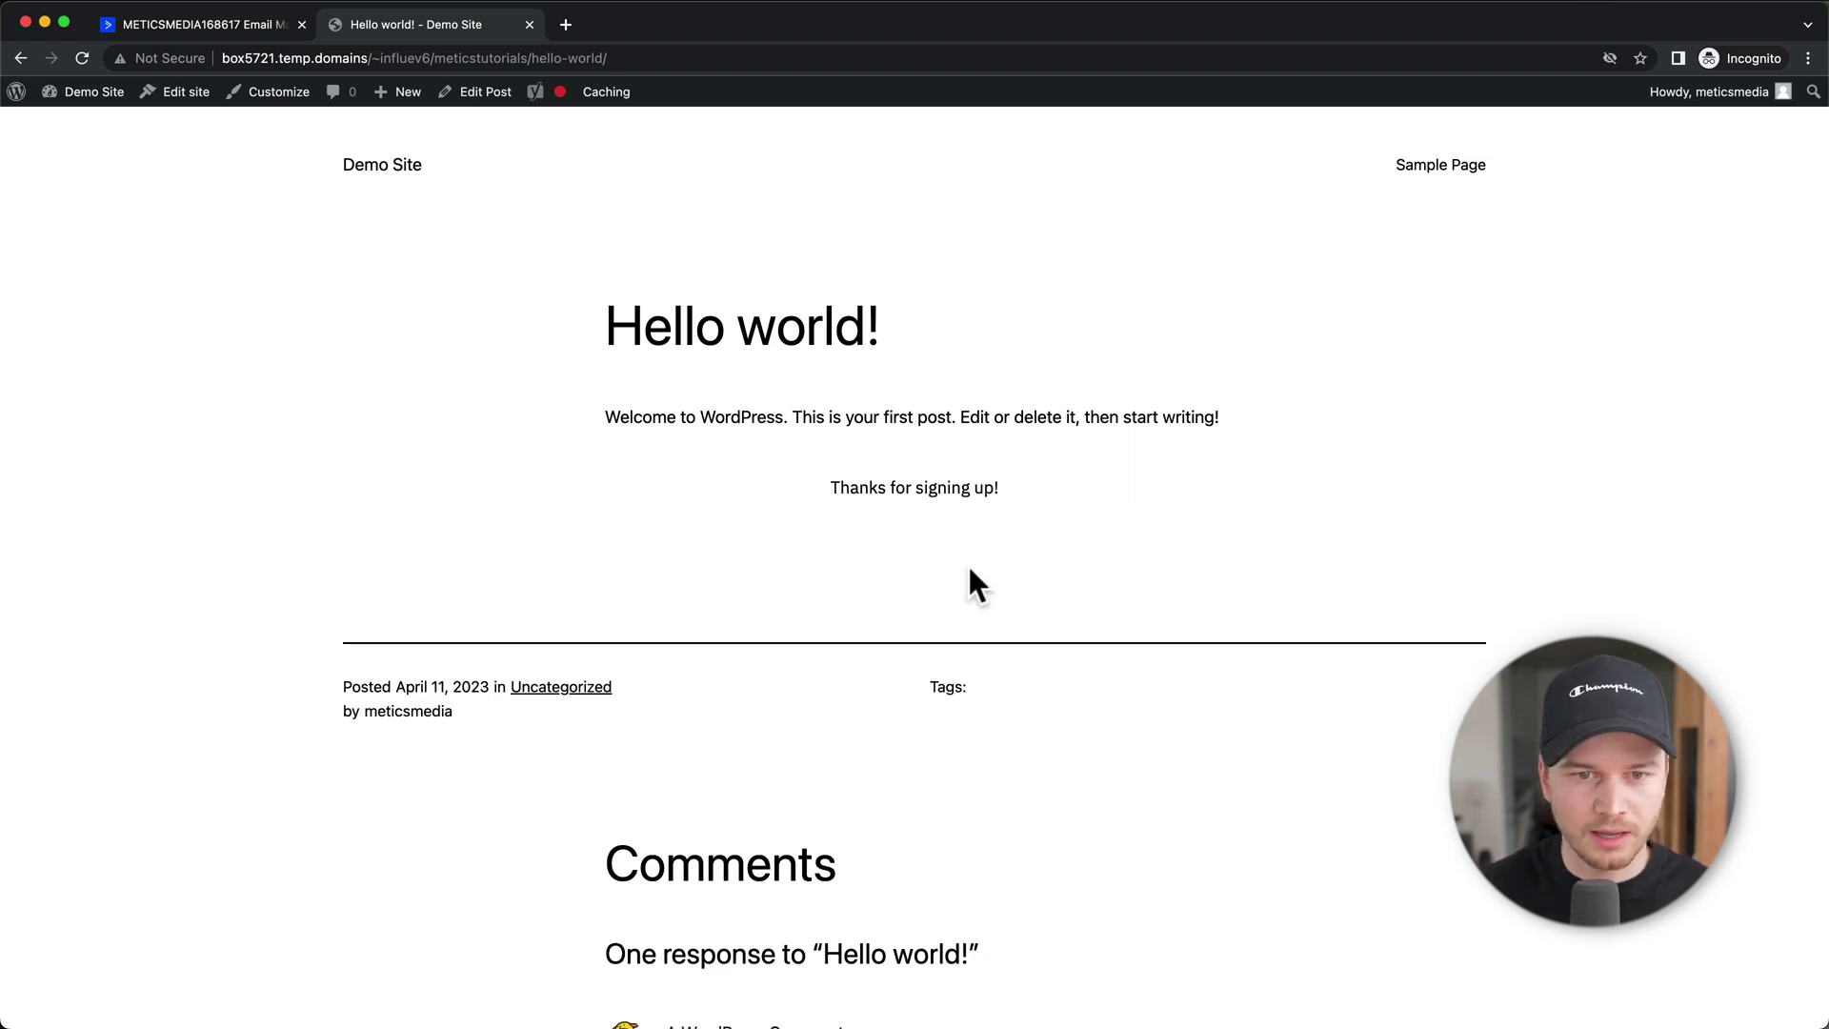
{"action": "left_click_drag", "start_coordinate": [999, 488], "coordinate": [838, 490]}
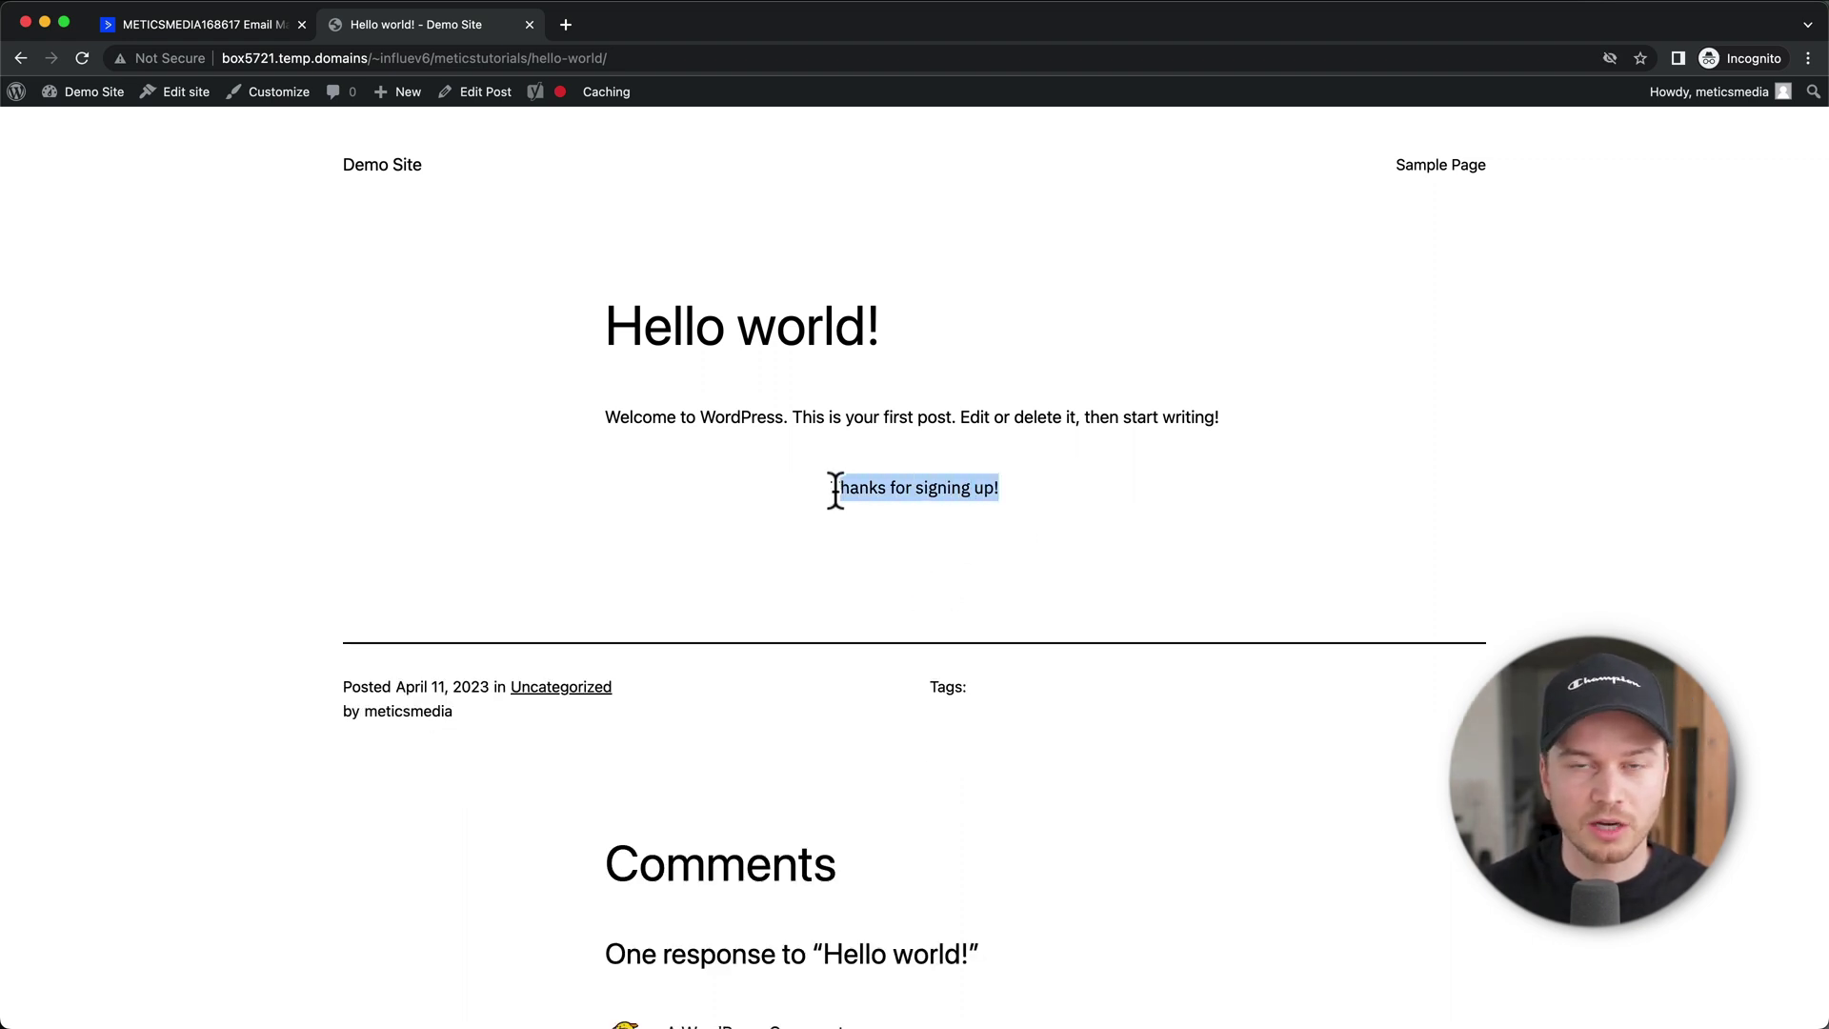
Check ActiveCampaign Contacts, where the test email now appears among 7 contacts
{"action": "left_click", "coordinate": [217, 29]}
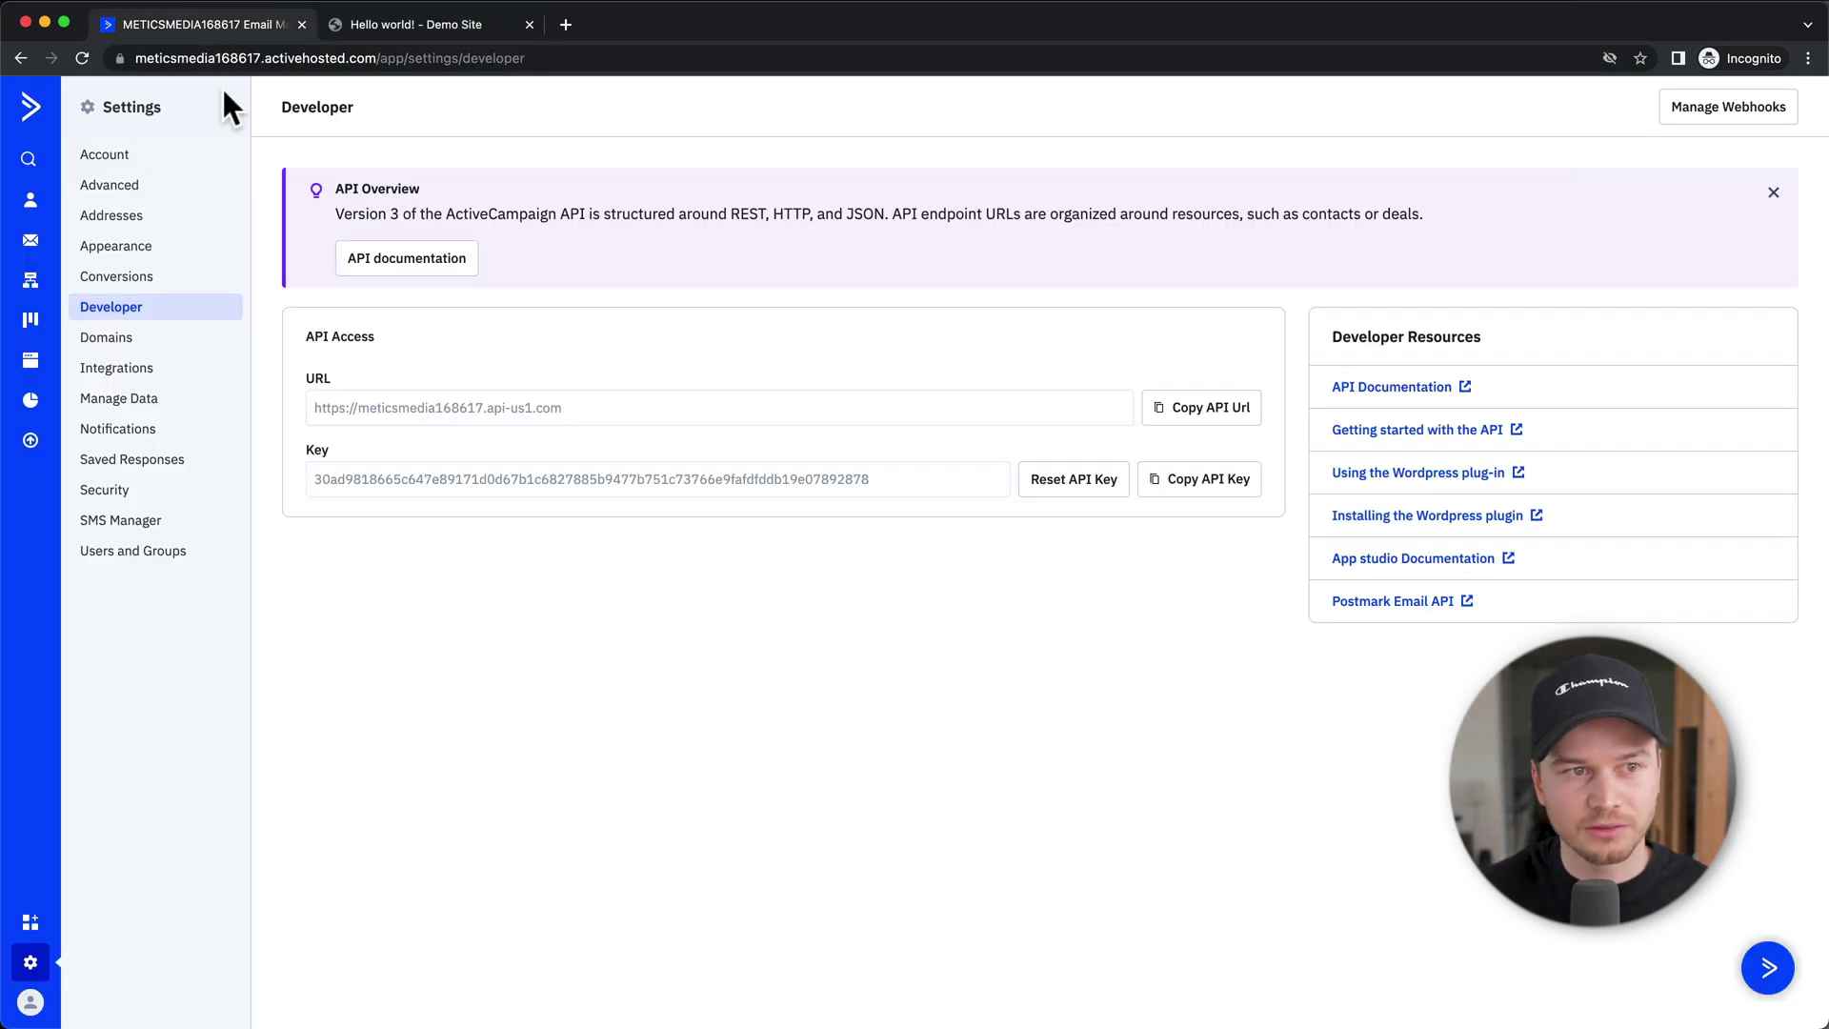
{"action": "left_click", "coordinate": [30, 199]}
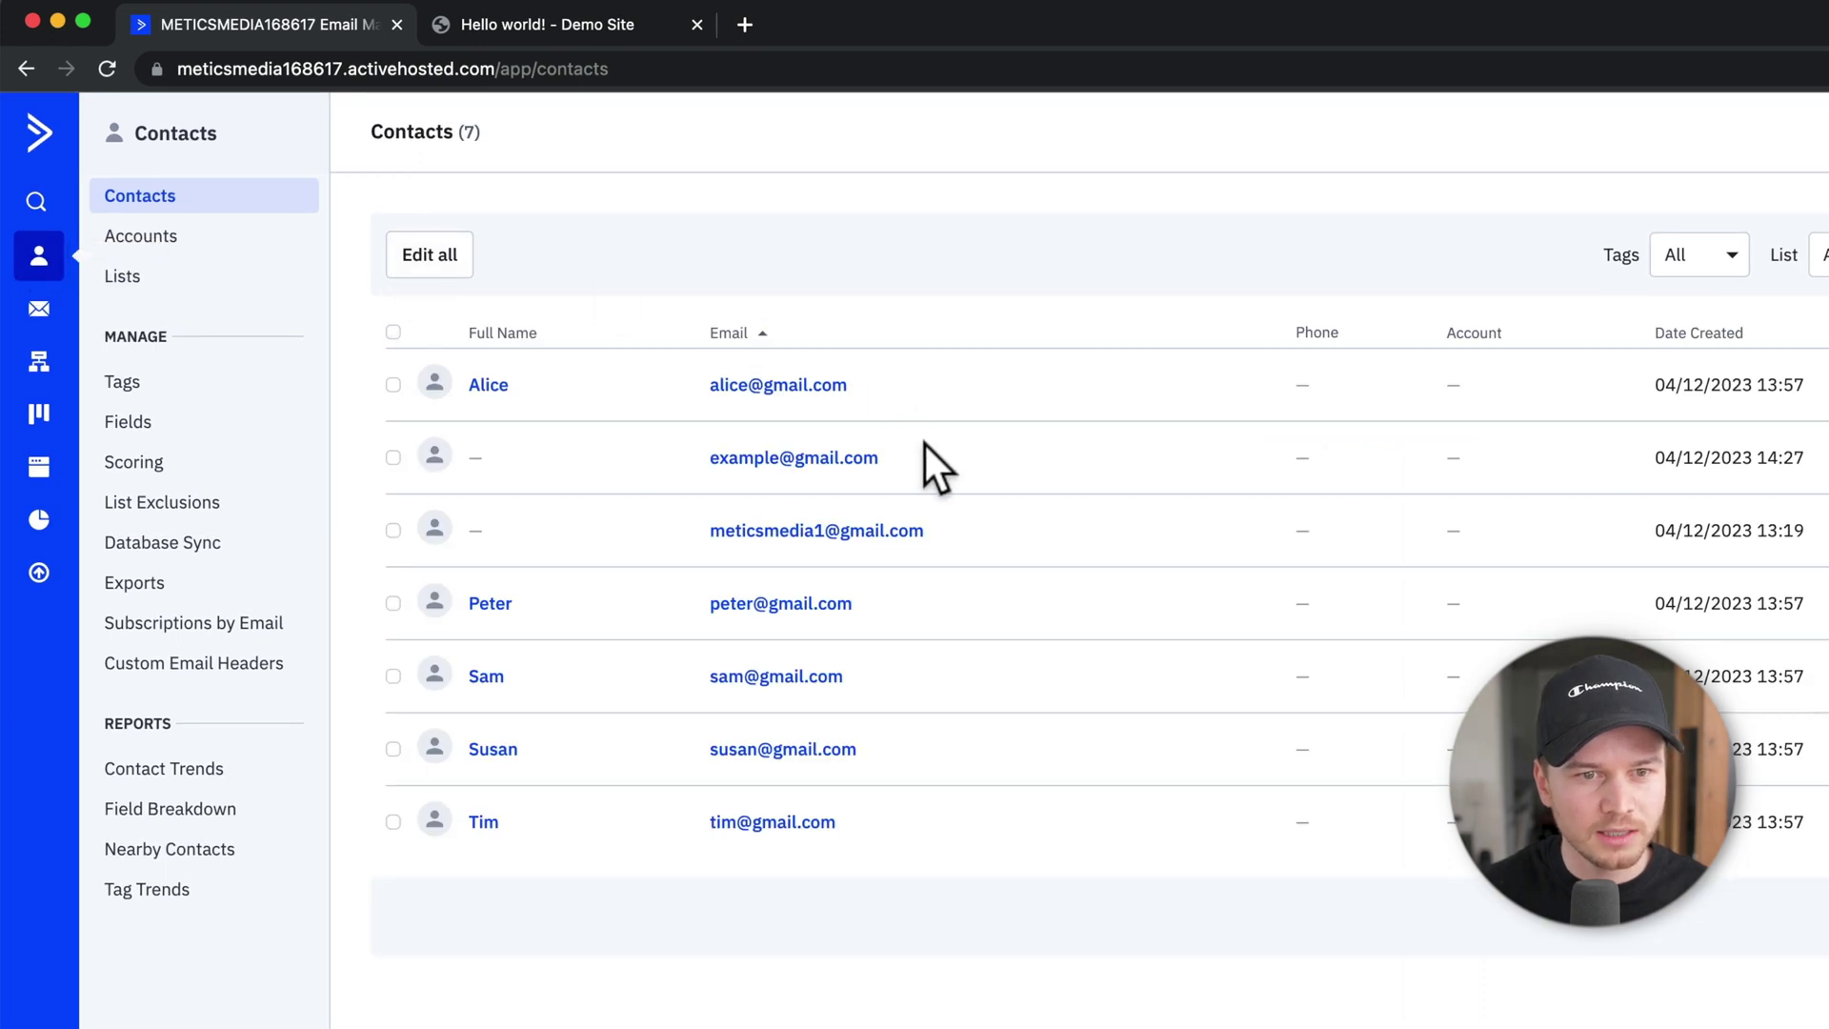
{"action": "left_click_drag", "start_coordinate": [924, 441], "coordinate": [710, 461]}
{"action": "left_click", "coordinate": [1014, 454]}
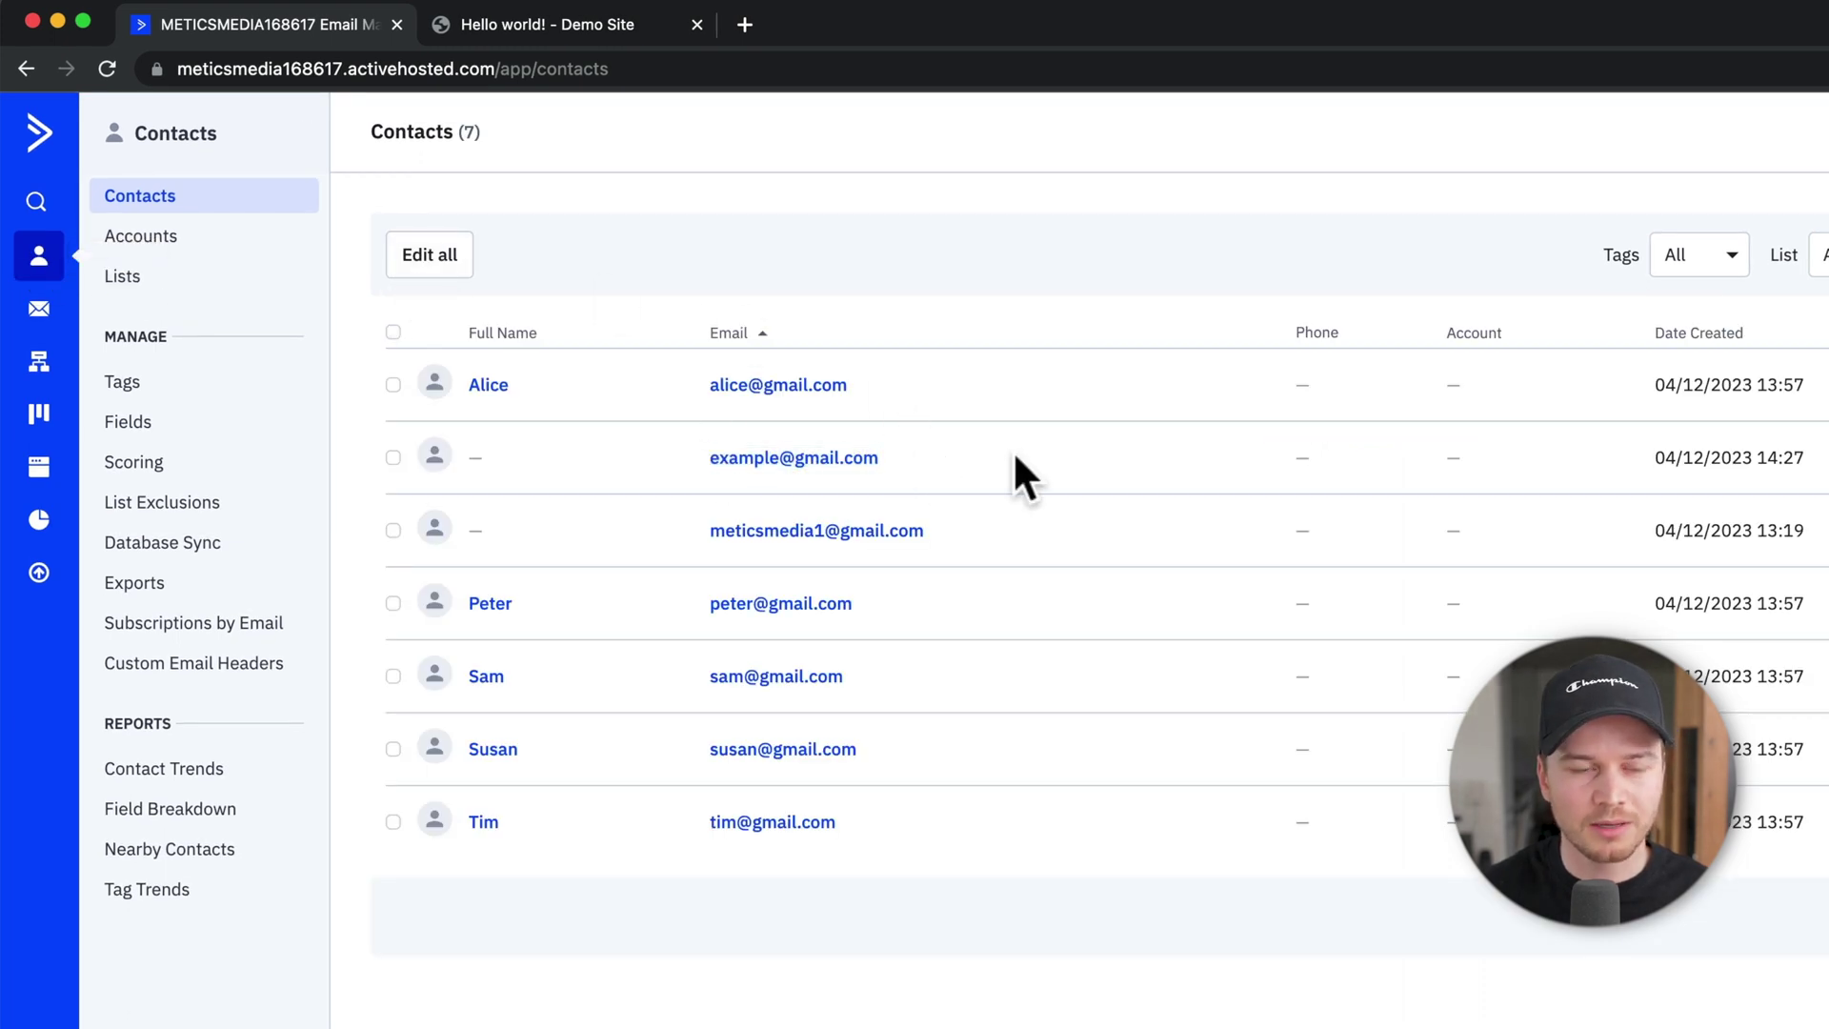